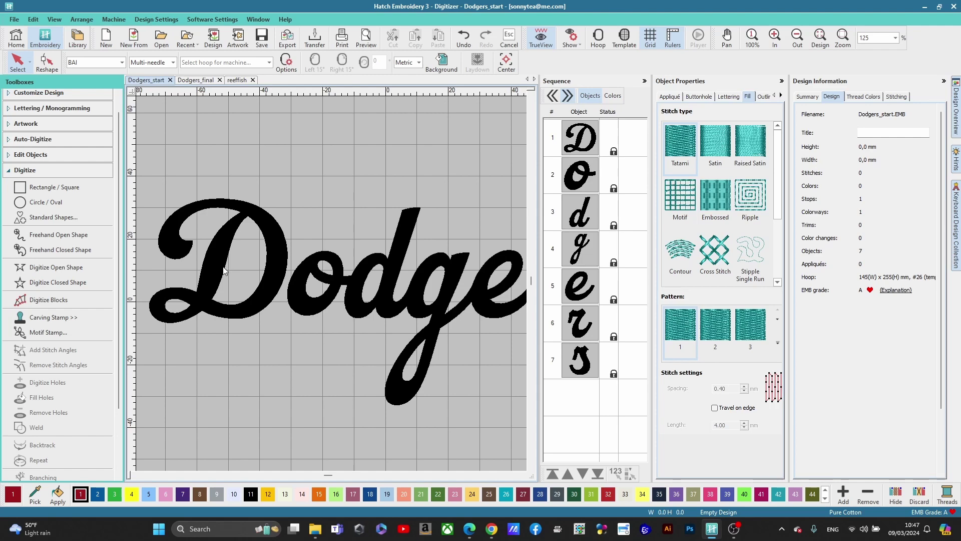
# Examine the Dodgers script artwork up close, check the embroidered cap reference photo in Chrome, and return to Hatch Embroidery
pyautogui.scroll(-3, 341, 280)
pyautogui.scroll(2, 350, 287)
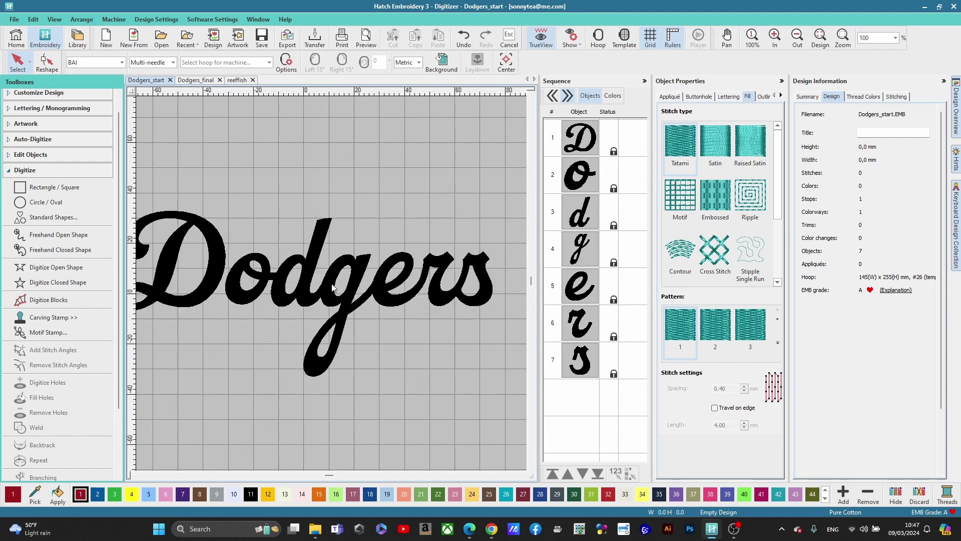
pyautogui.scroll(-1, 301, 286)
pyautogui.scroll(1, 333, 287)
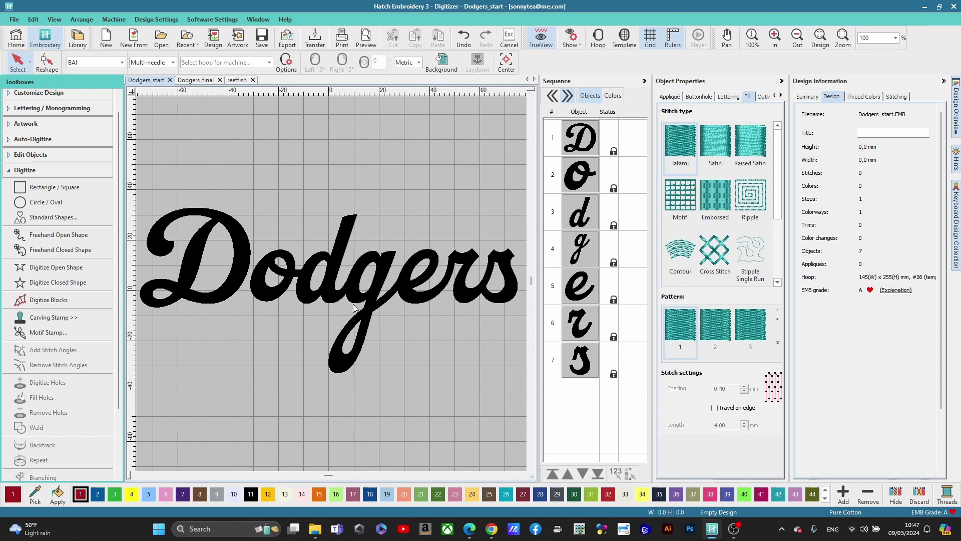
pyautogui.scroll(-2, 284, 278)
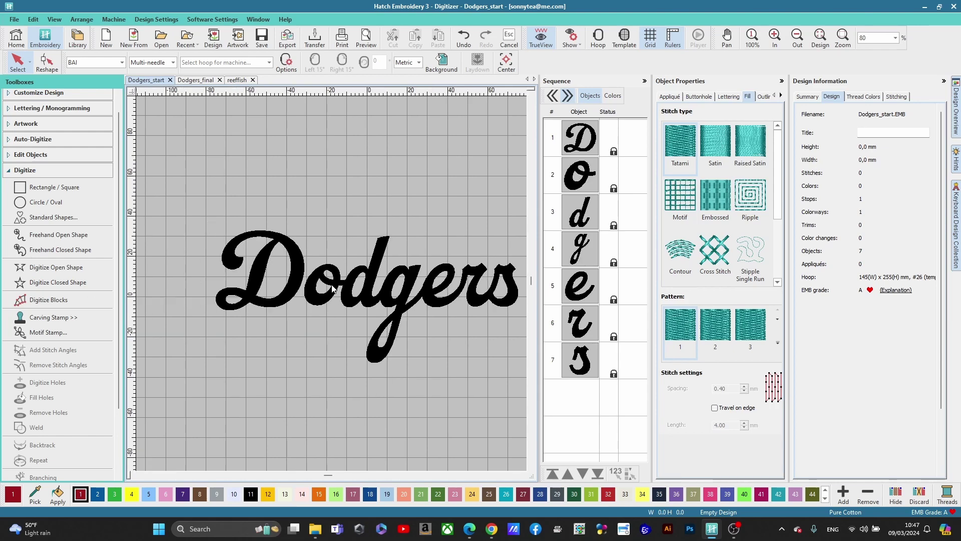
pyautogui.scroll(3, 332, 288)
pyautogui.scroll(1, 332, 288)
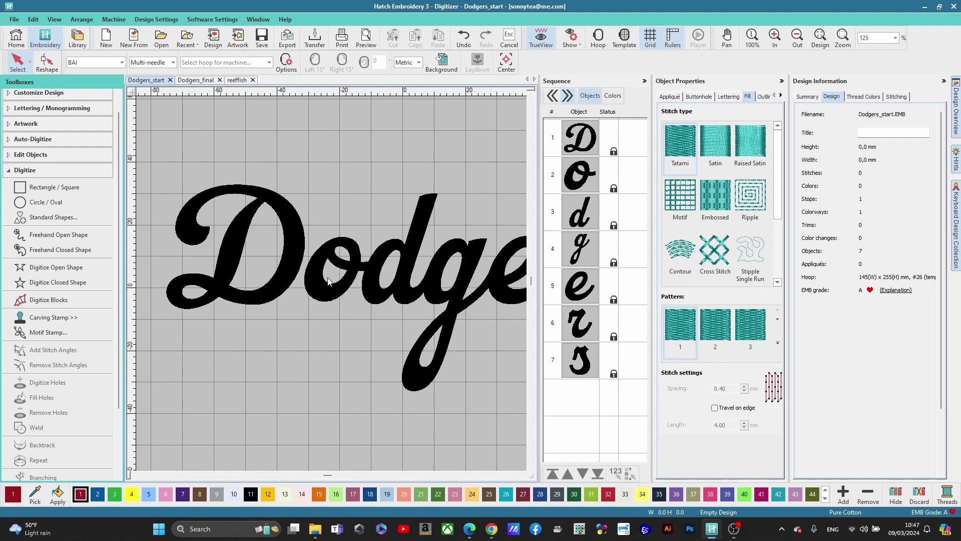
pyautogui.scroll(-2, 332, 288)
pyautogui.scroll(2, 332, 288)
pyautogui.scroll(-1, 332, 288)
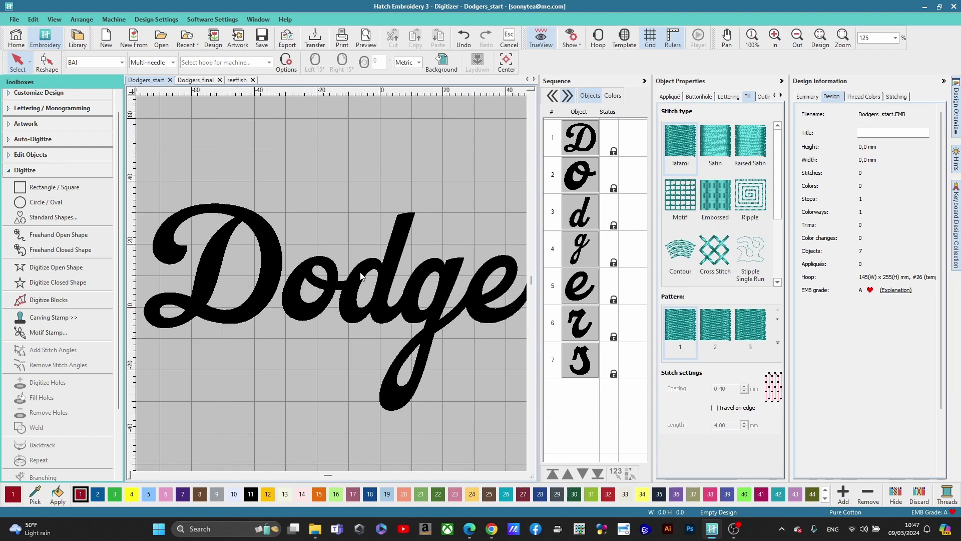
pyautogui.scroll(-2, 332, 288)
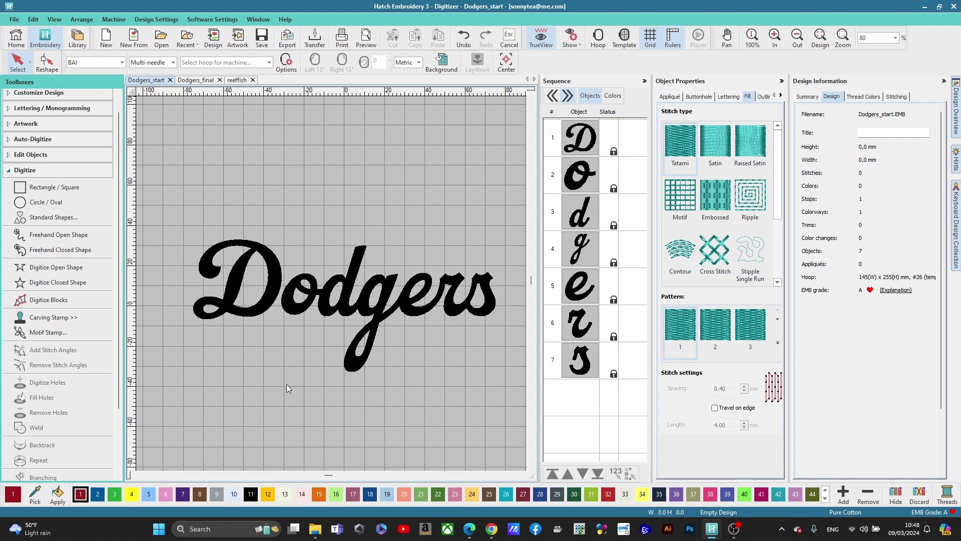
pyautogui.click(498, 523)
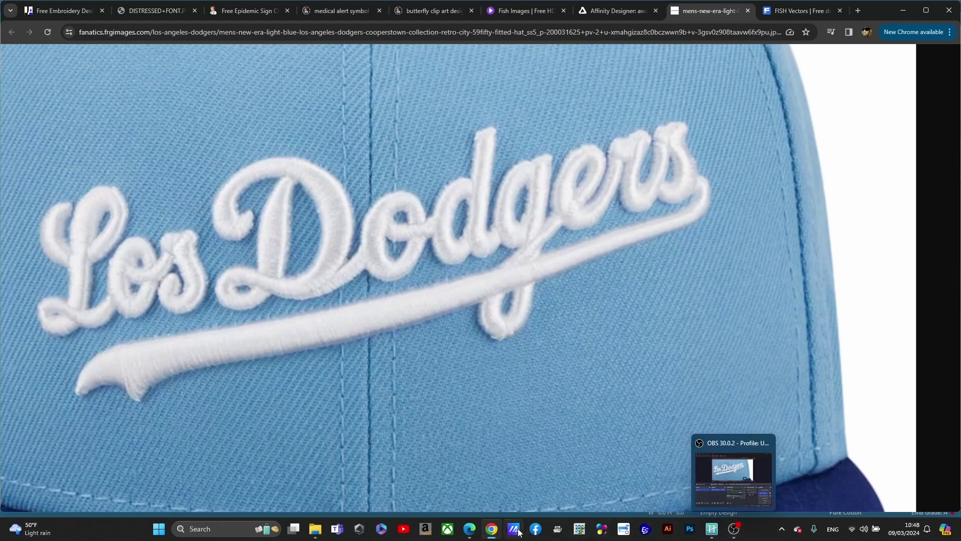
pyautogui.click(708, 535)
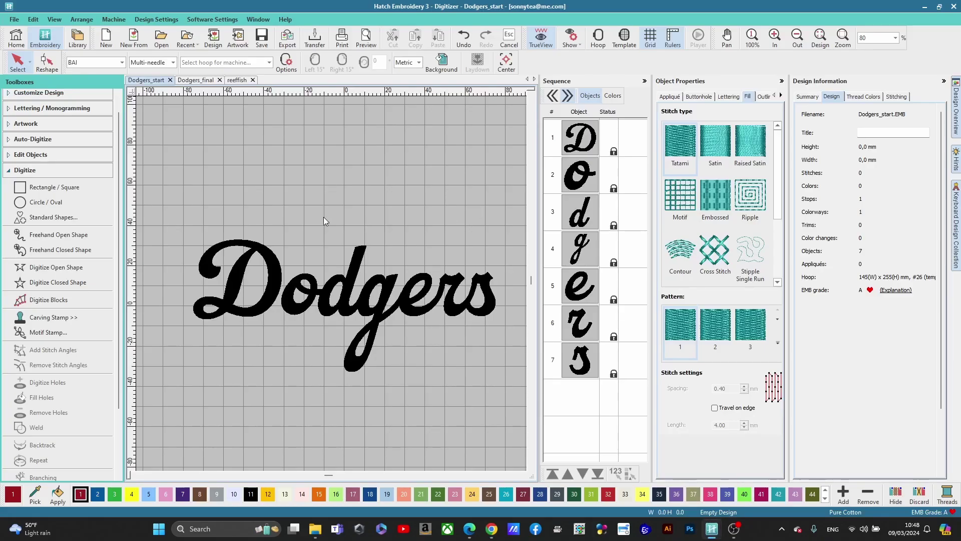
# Start a satin Digitize Blocks object on the D's stem, placing the first two point pairs across its narrow upper end
pyautogui.scroll(2, 334, 283)
pyautogui.scroll(2, 333, 282)
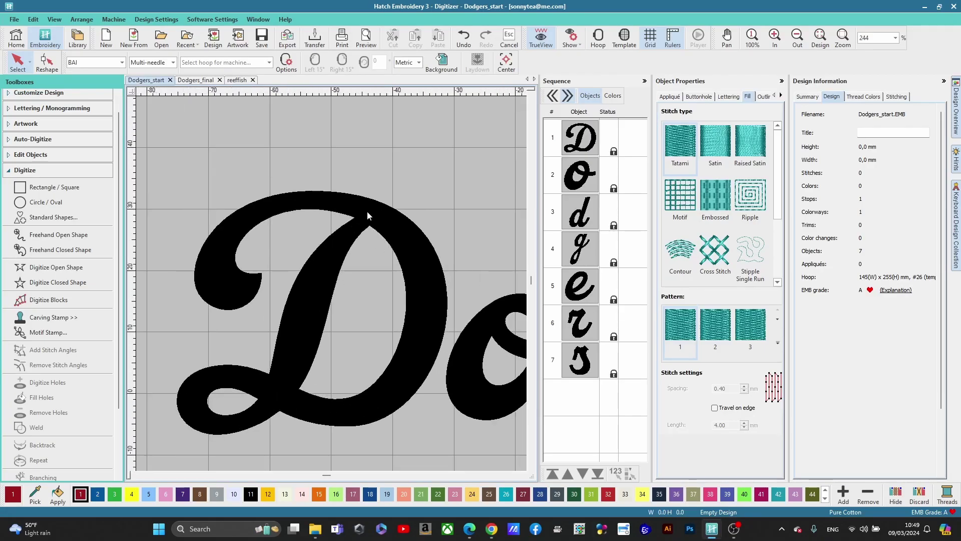
pyautogui.click(50, 300)
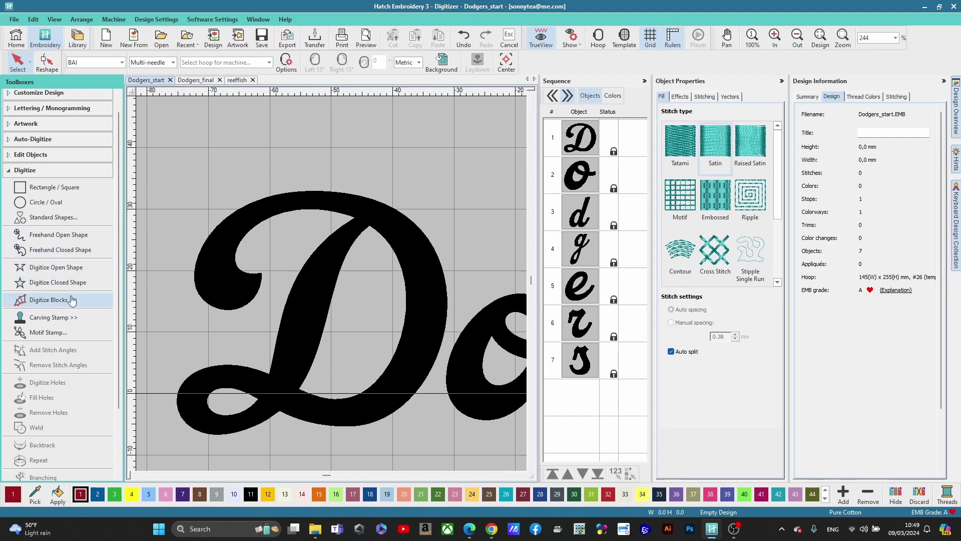
pyautogui.scroll(2, 328, 242)
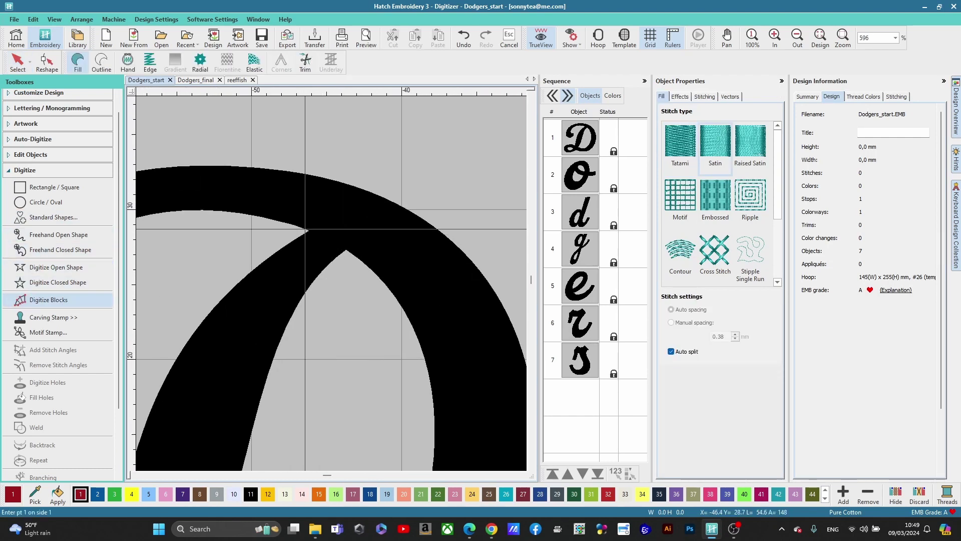
pyautogui.click(310, 226)
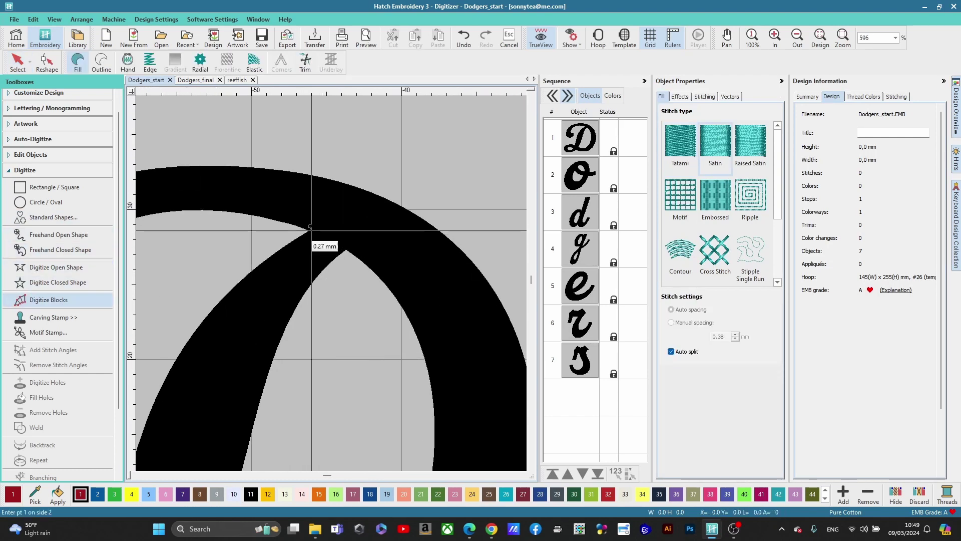
pyautogui.click(349, 247)
pyautogui.scroll(-1, 298, 319)
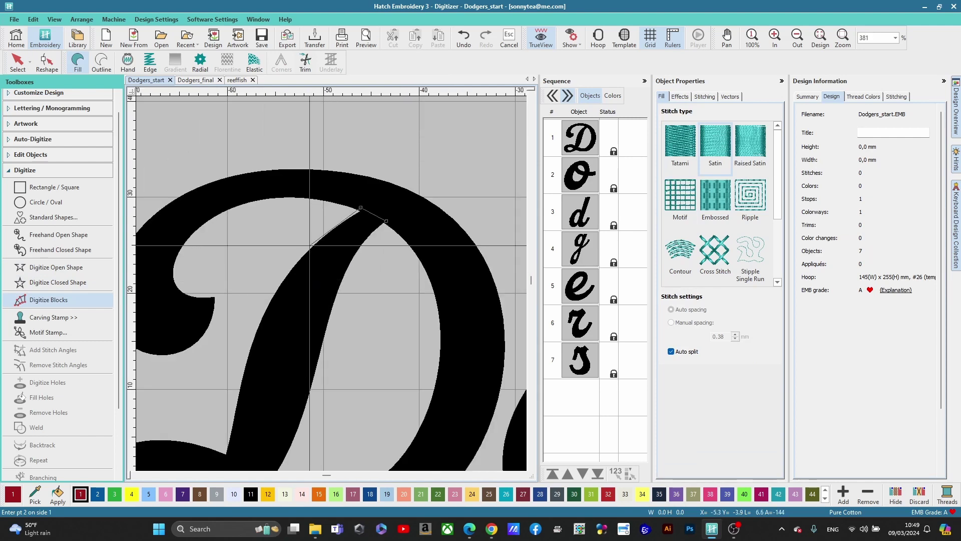
pyautogui.click(310, 247)
pyautogui.click(346, 270)
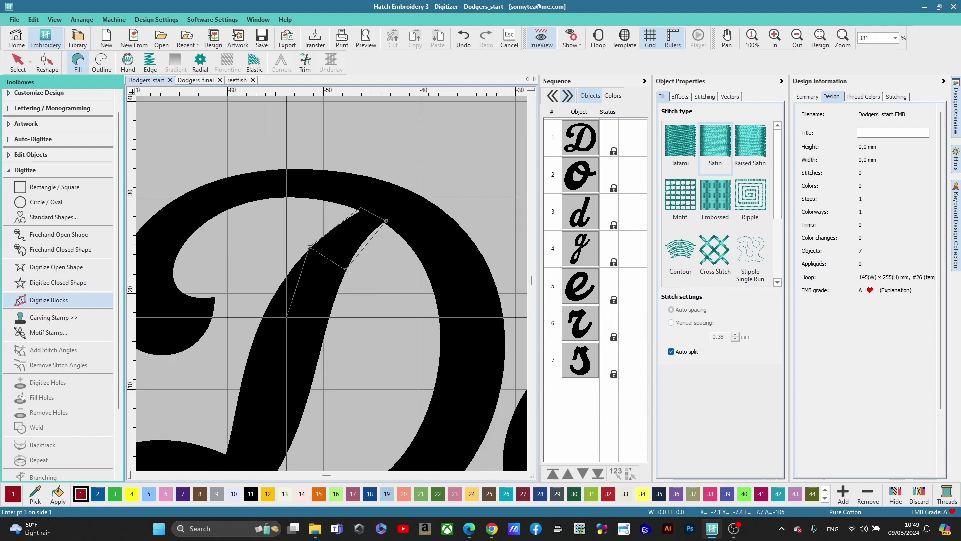
# Place four more point pairs down both edges of the D's stem to its base and generate the satin block
pyautogui.click(272, 290)
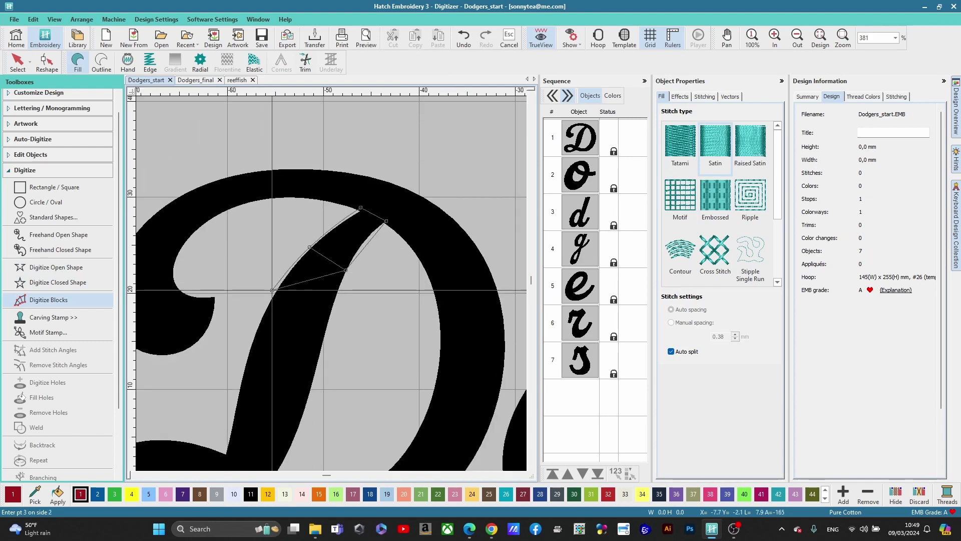
pyautogui.click(327, 328)
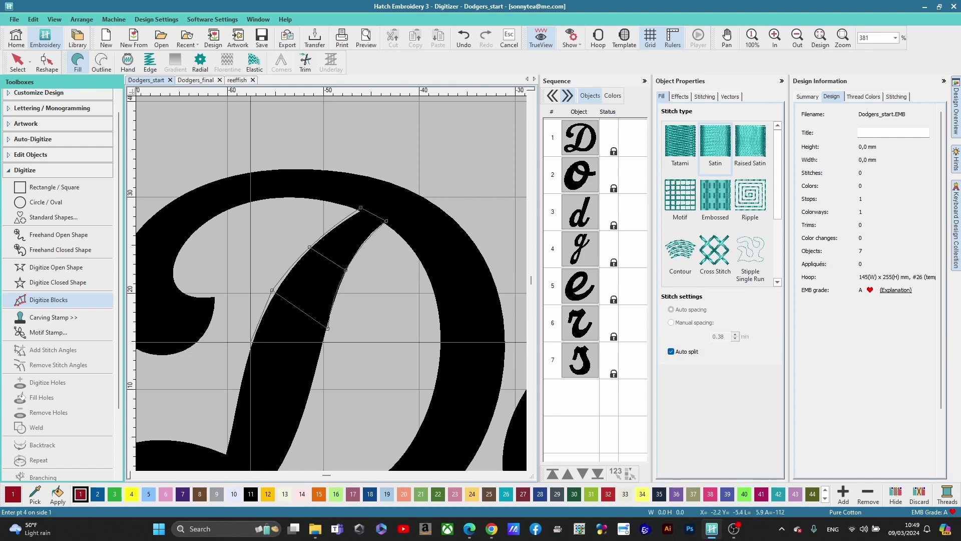
pyautogui.click(250, 342)
pyautogui.click(314, 384)
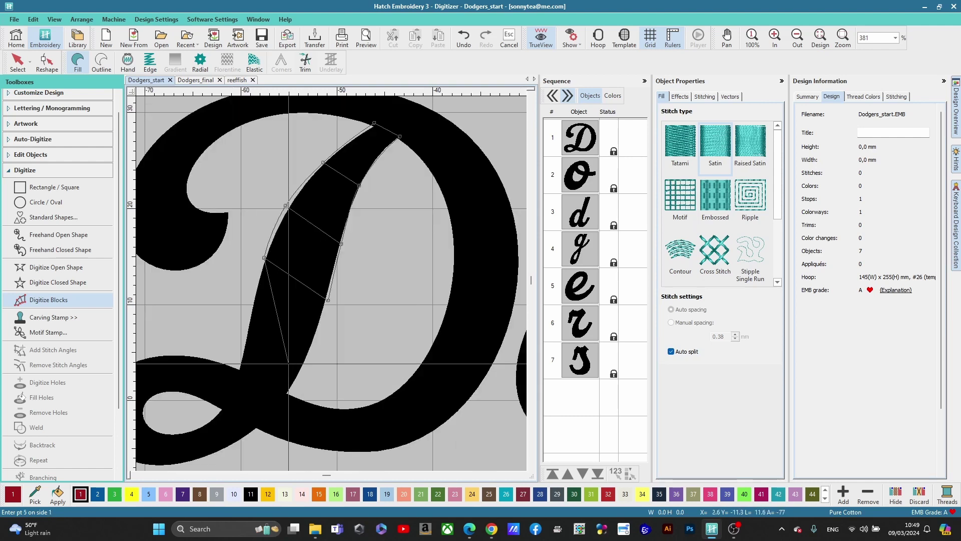
pyautogui.click(246, 345)
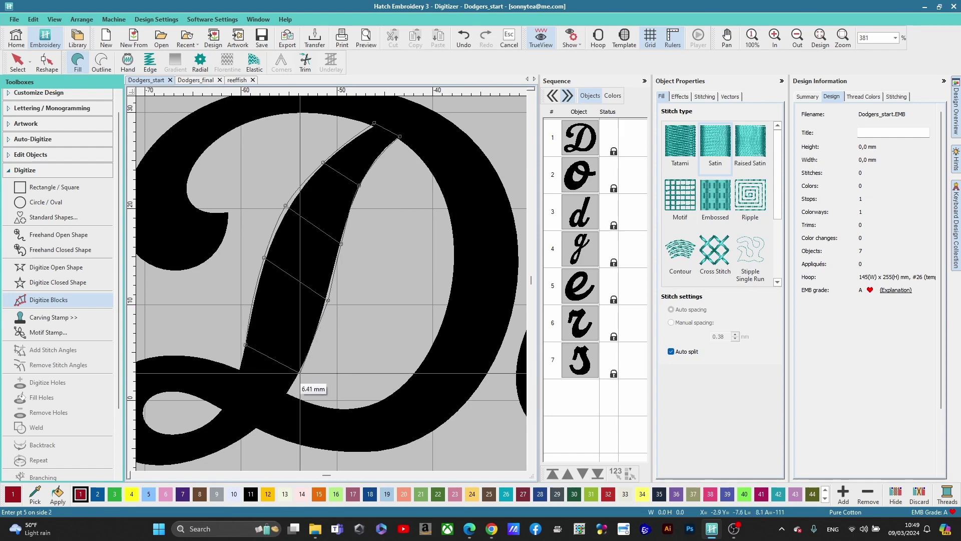
pyautogui.click(299, 373)
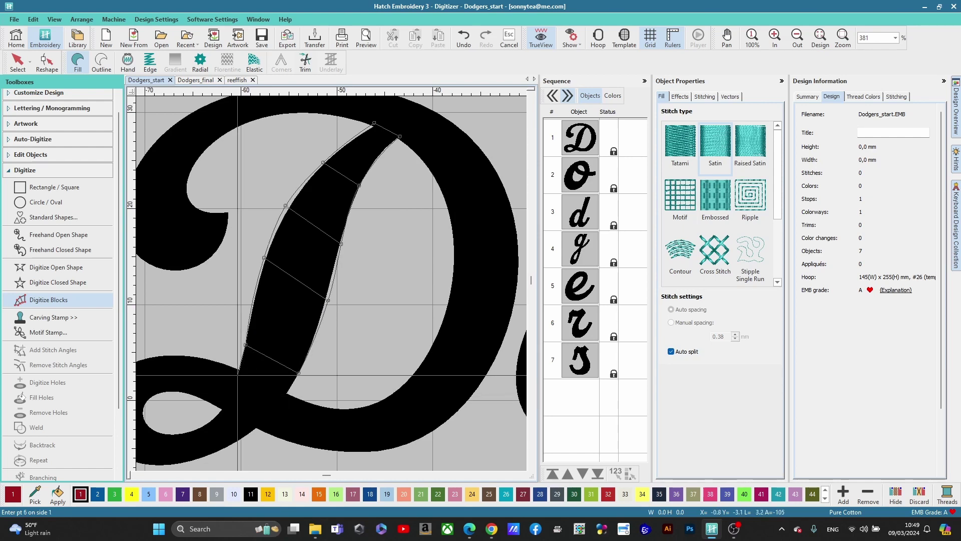
pyautogui.click(235, 379)
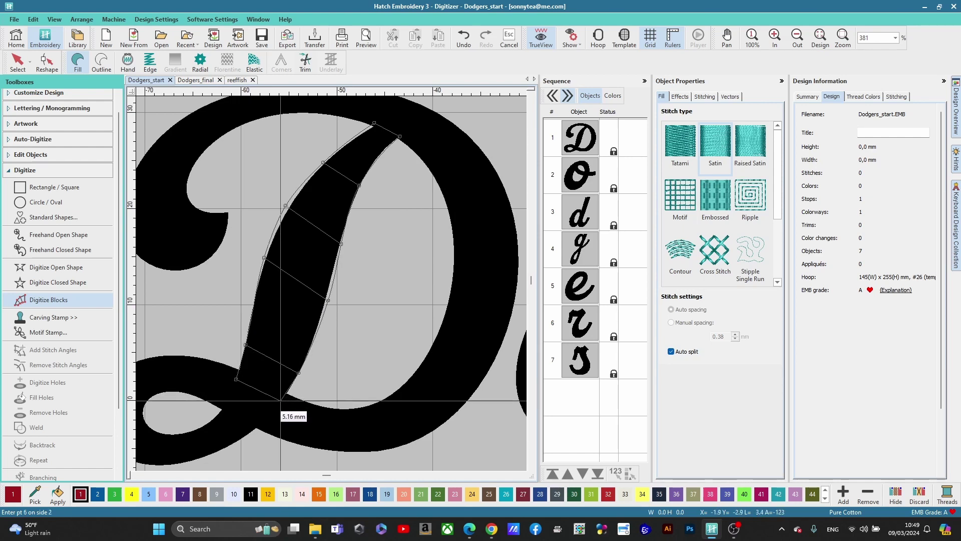
pyautogui.click(280, 400)
pyautogui.press('Return')
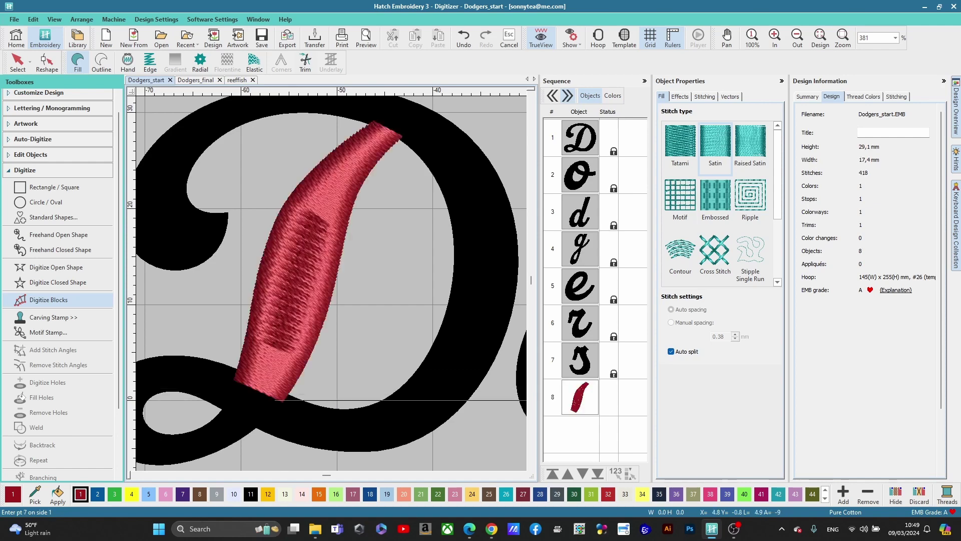
# Reshape the stem block with TrueView off, moving the first two left-edge points in to the artwork outline
pyautogui.press('h')
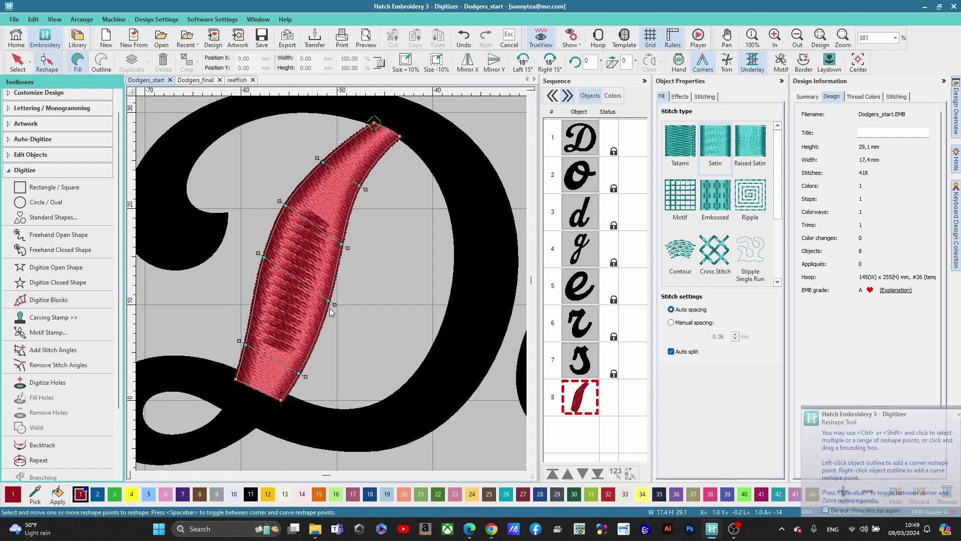
pyautogui.press('t')
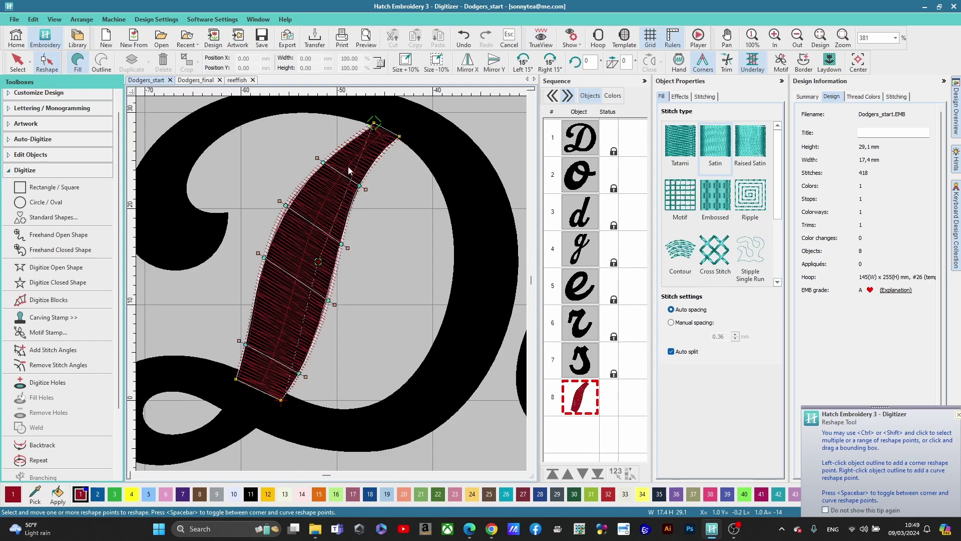
pyautogui.scroll(3, 332, 284)
pyautogui.scroll(1, 331, 283)
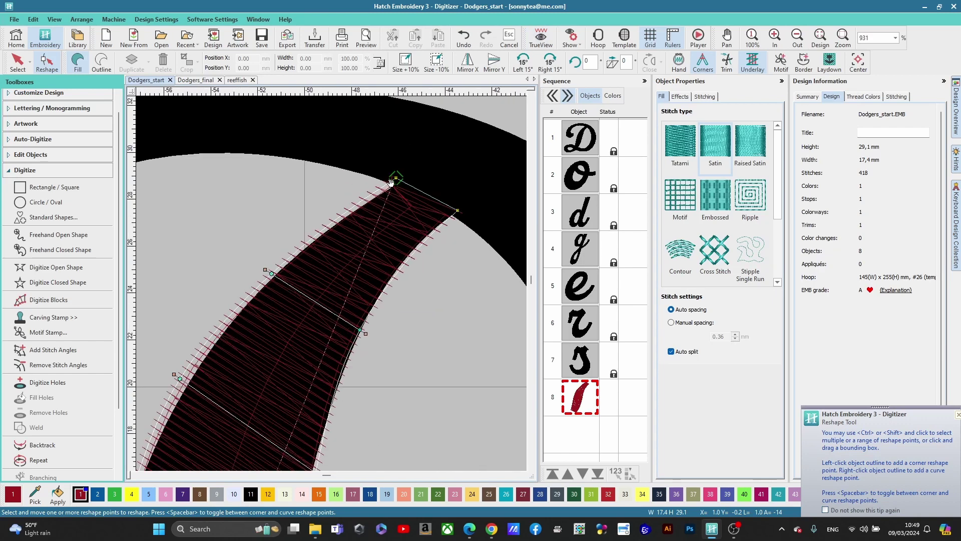
pyautogui.moveTo(396, 179); pyautogui.dragTo(400, 180)
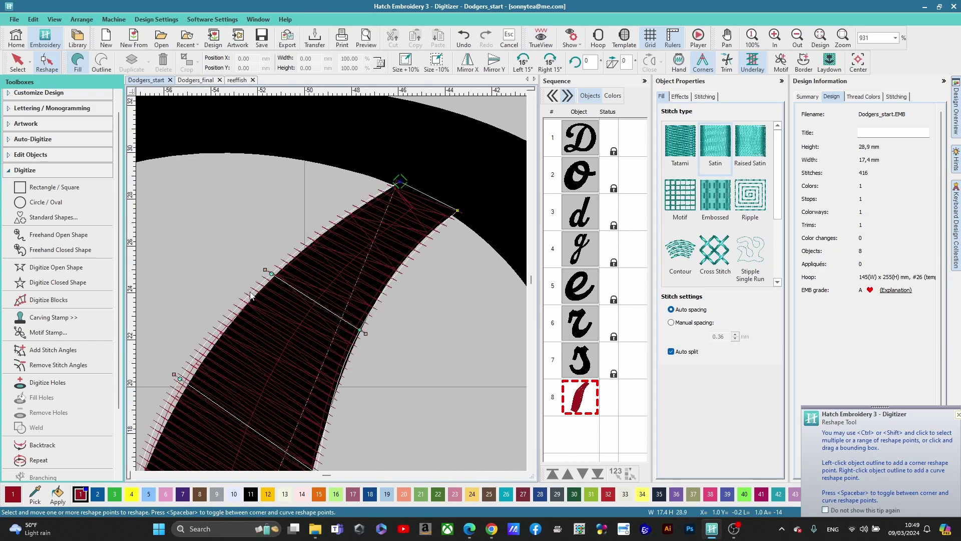
pyautogui.moveTo(268, 277); pyautogui.dragTo(271, 279)
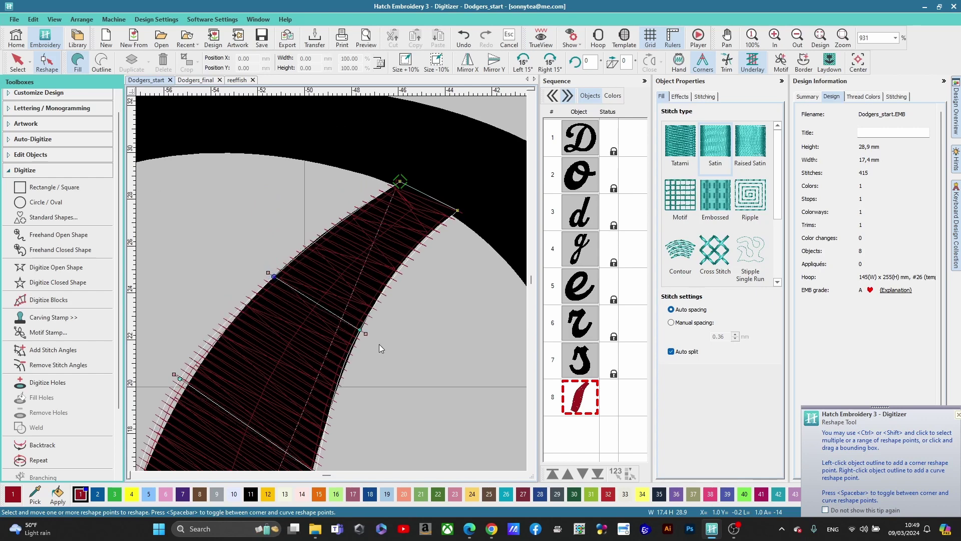
# Move the third and fourth left-edge points of the stem block slightly inward to follow the D's outline
pyautogui.scroll(-1, 347, 393)
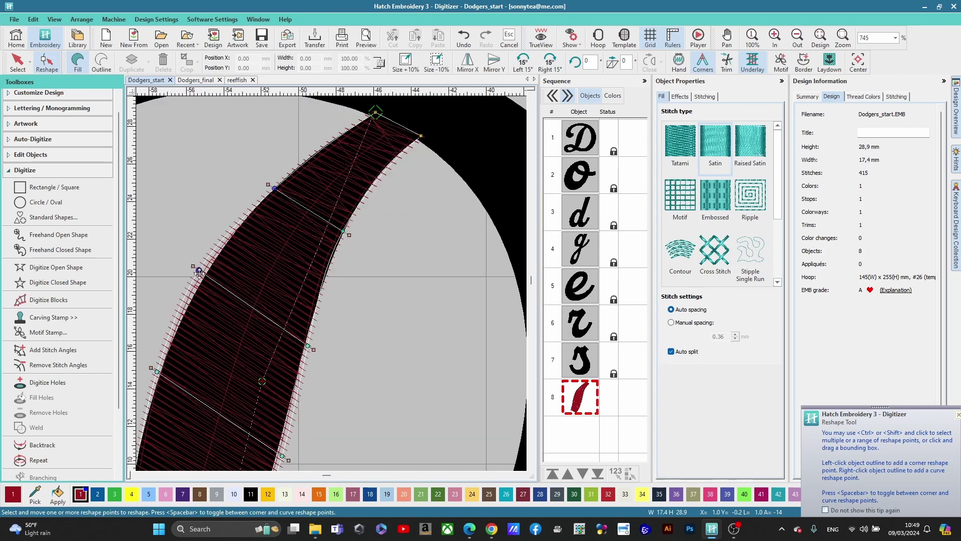
pyautogui.moveTo(200, 269); pyautogui.dragTo(203, 277)
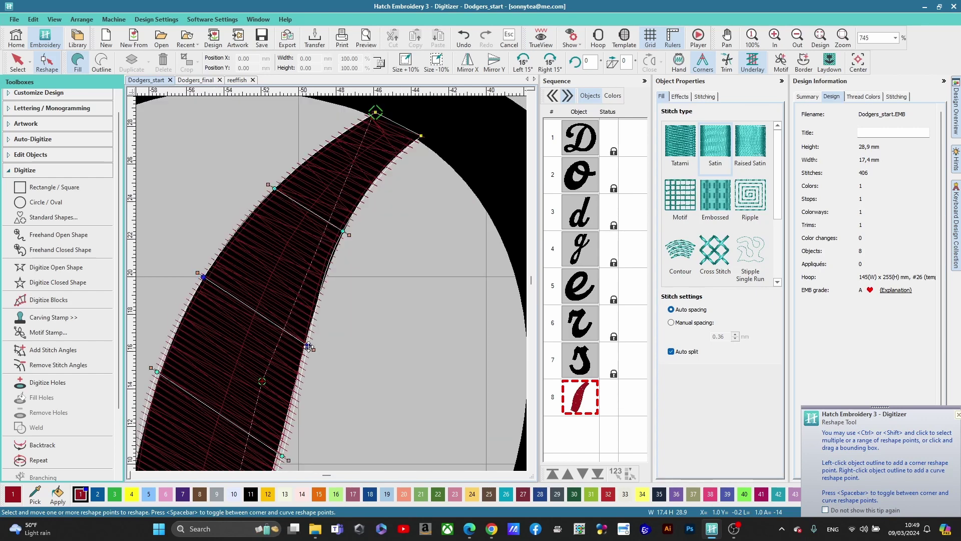
pyautogui.click(309, 346)
pyautogui.scroll(-2, 308, 295)
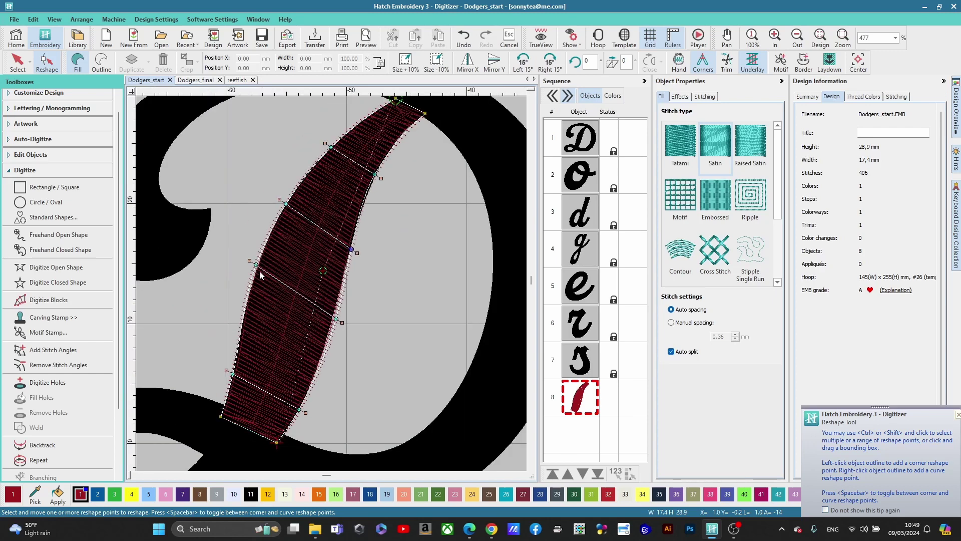
pyautogui.moveTo(255, 264); pyautogui.dragTo(257, 267)
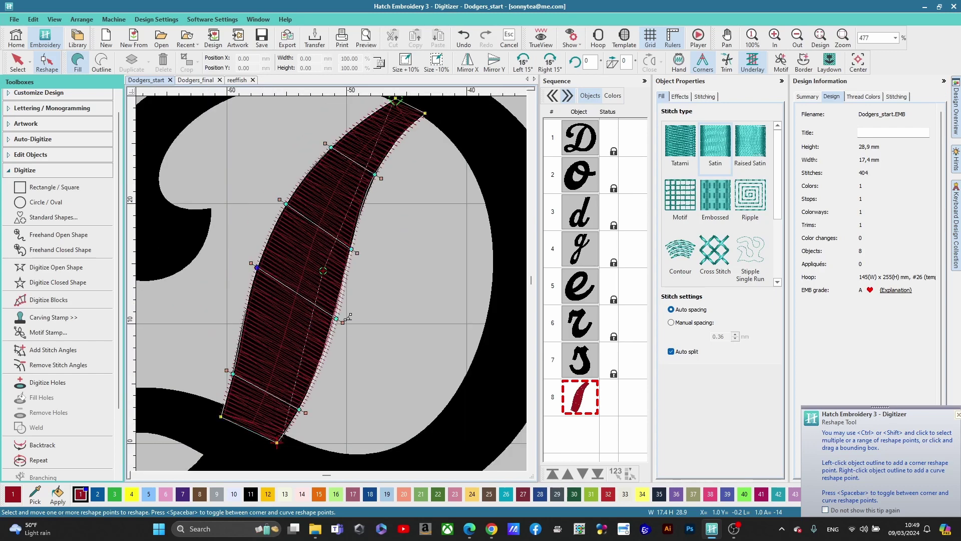
# Adjust the fourth and fifth right-edge points of the stem block to match the D's lower stem outline
pyautogui.scroll(4, 336, 331)
pyautogui.click(337, 318)
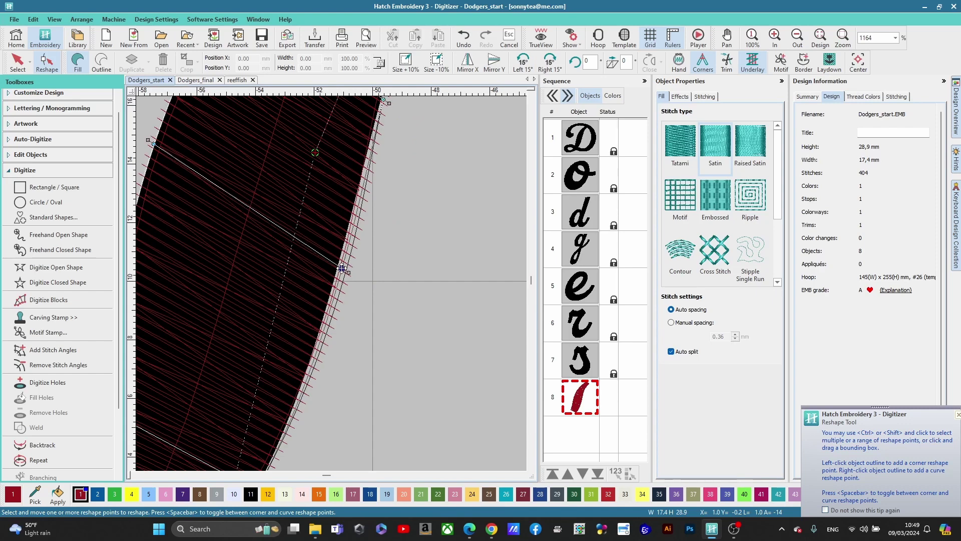
pyautogui.moveTo(342, 269); pyautogui.dragTo(340, 267)
pyautogui.scroll(-2, 335, 280)
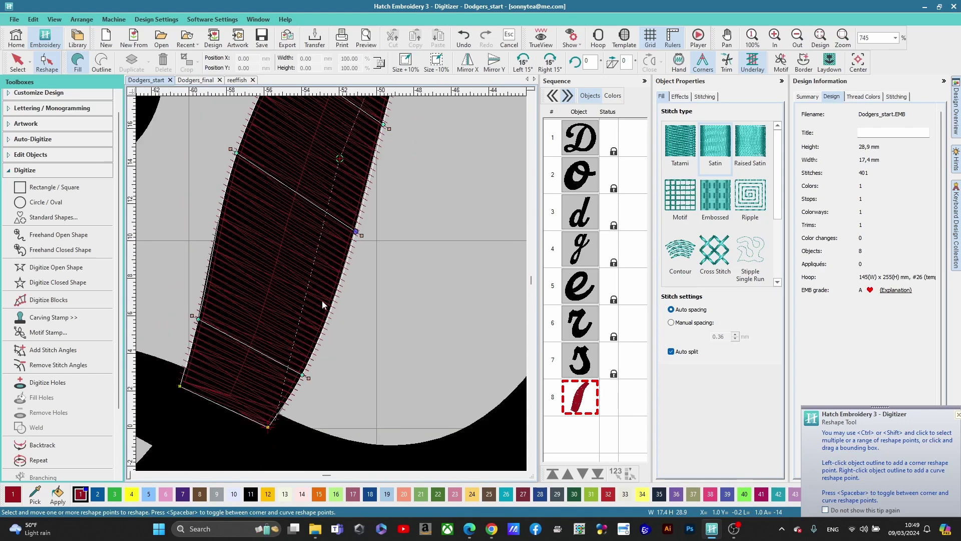
pyautogui.scroll(-3, 310, 343)
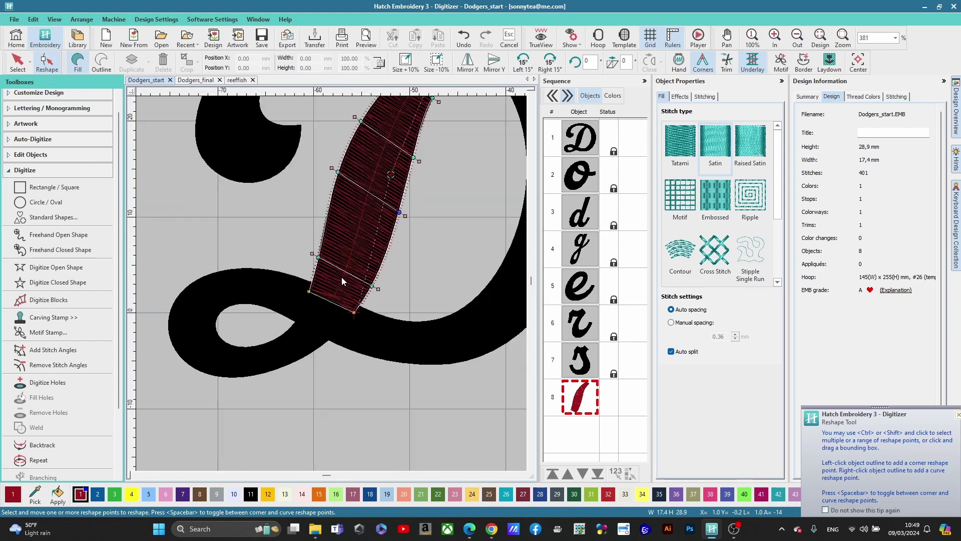
pyautogui.scroll(3, 331, 283)
pyautogui.moveTo(318, 289); pyautogui.dragTo(321, 283)
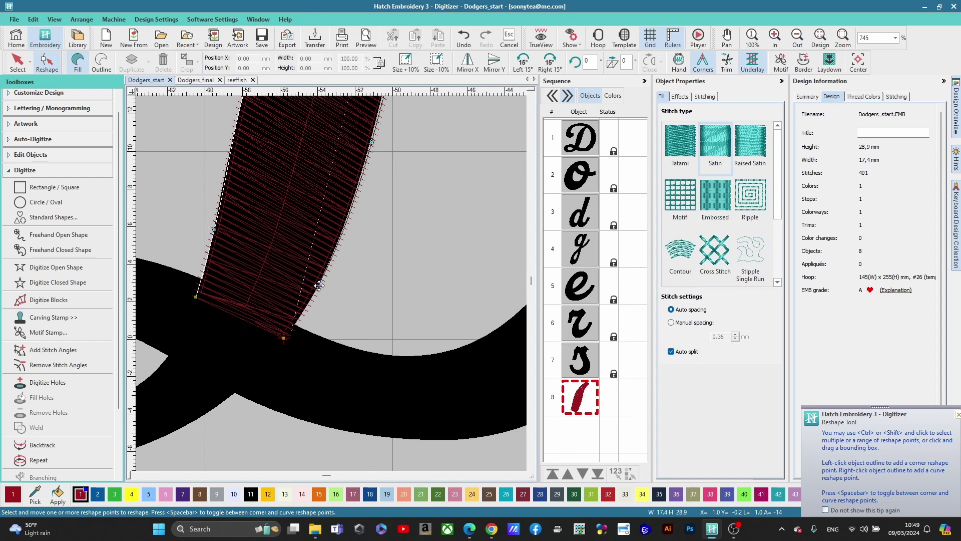
pyautogui.scroll(-4, 328, 270)
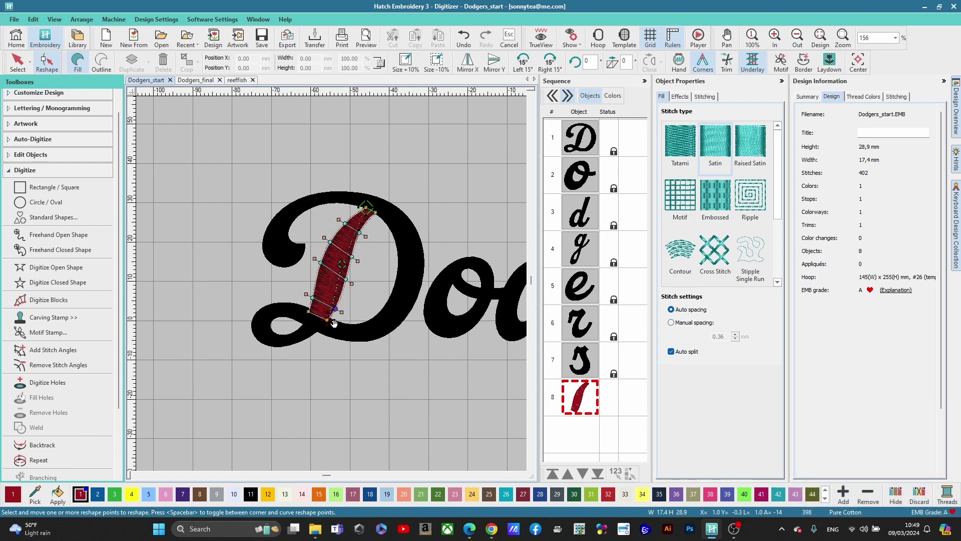
# Fine-tune the stem block's lower corner against the D's outline and finish reshaping the block
pyautogui.moveTo(322, 335); pyautogui.dragTo(332, 284)
pyautogui.scroll(2, 331, 284)
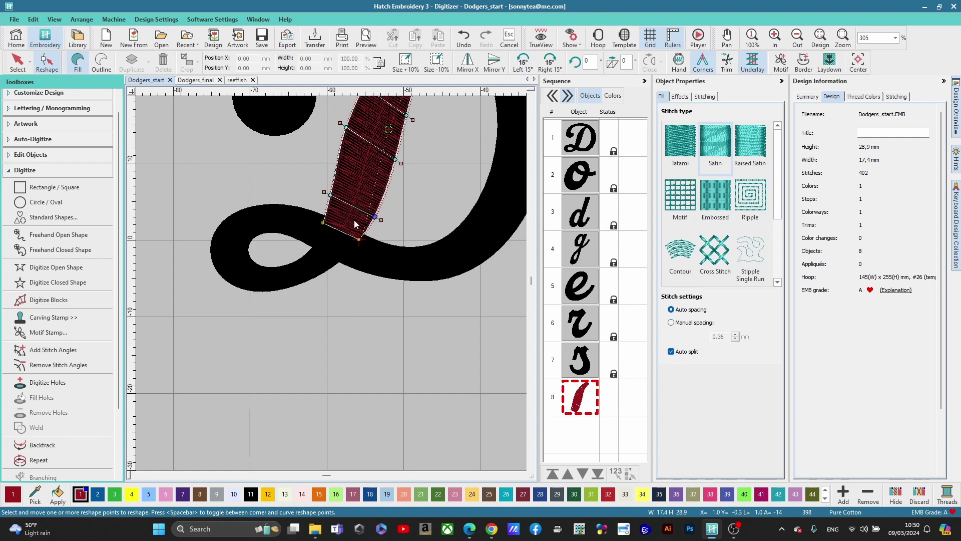
pyautogui.scroll(-1, 324, 329)
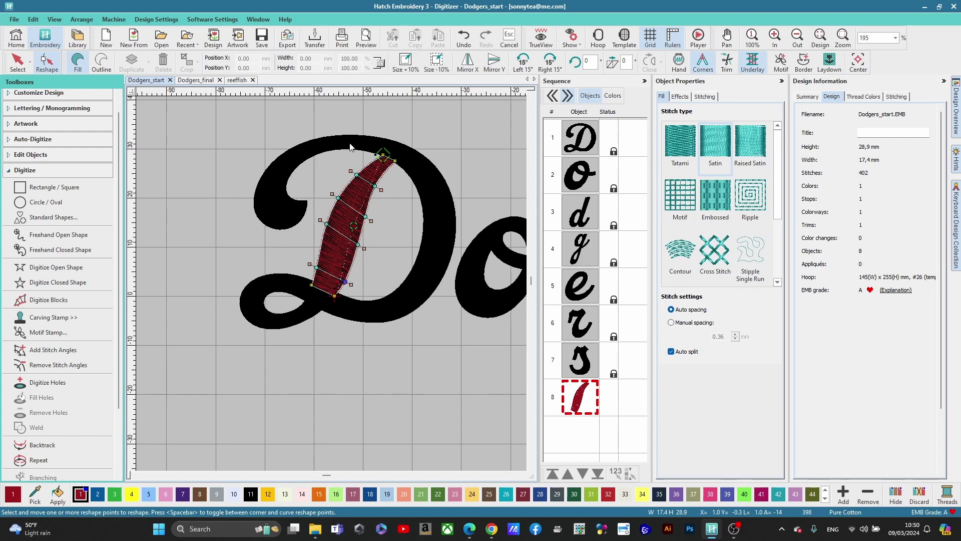
pyautogui.click(335, 299)
pyautogui.click(17, 61)
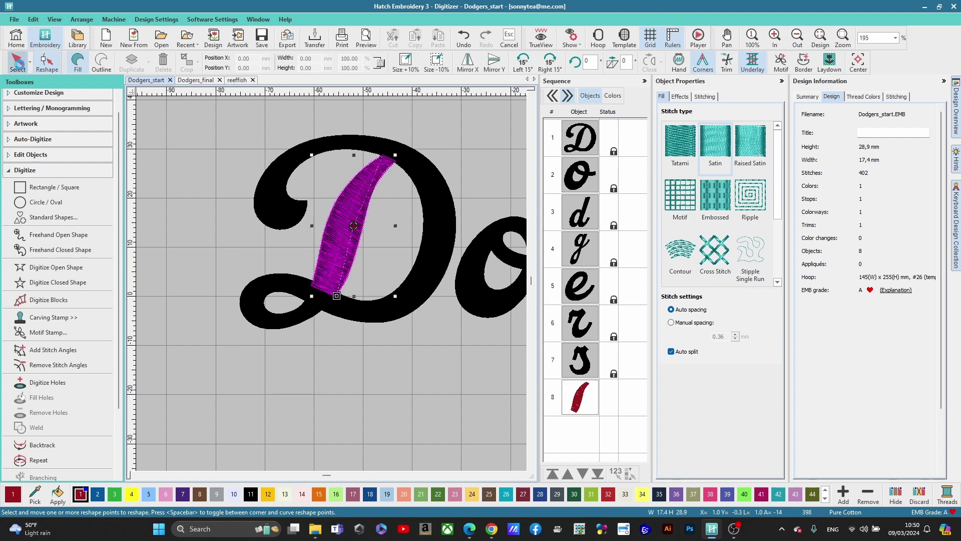
# Recolor the stem block with palette color 18 and turn off its Auto split with TrueView on
pyautogui.click(371, 494)
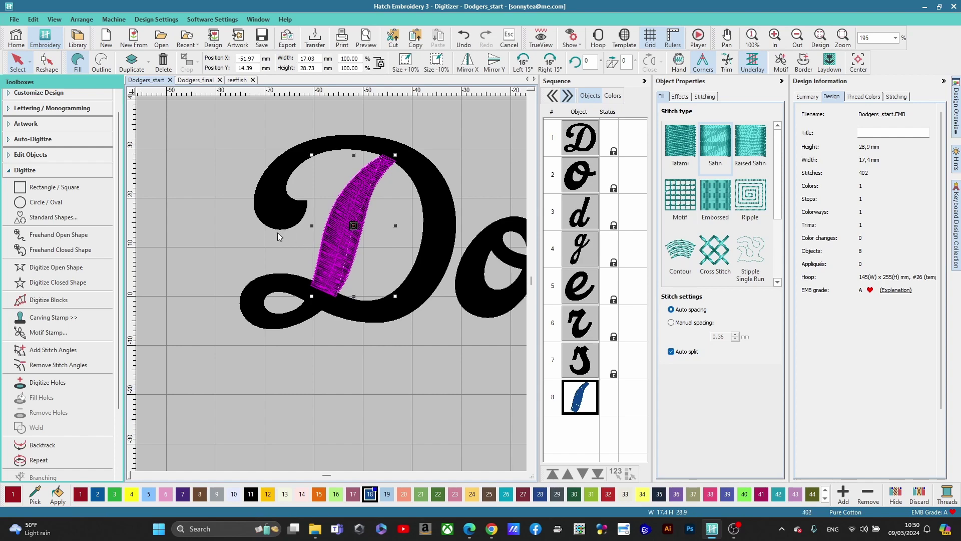
pyautogui.press('t')
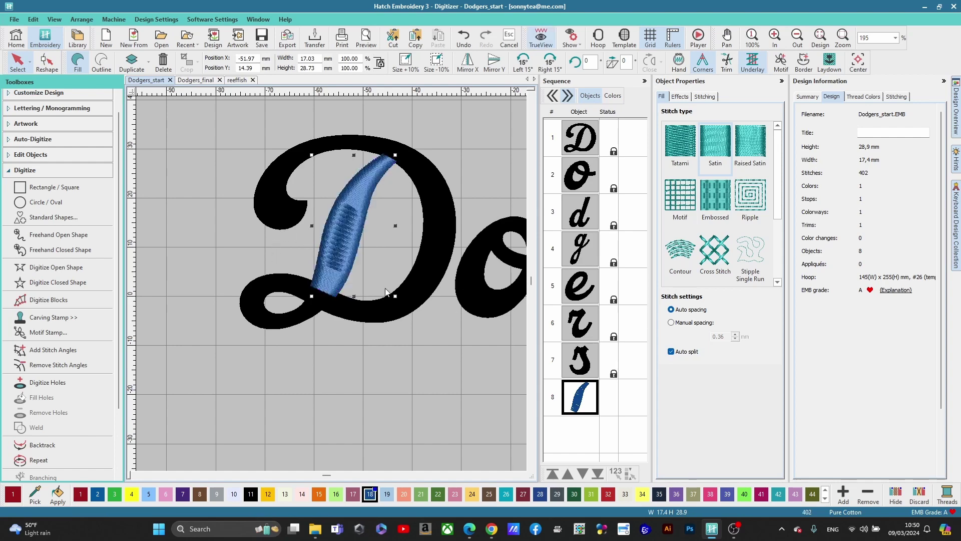
pyautogui.scroll(4, 351, 244)
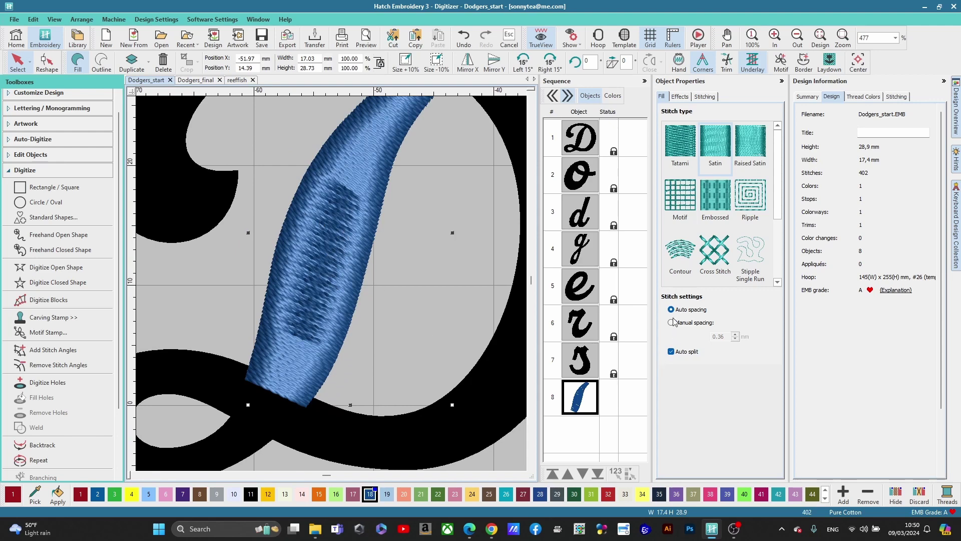
pyautogui.click(671, 352)
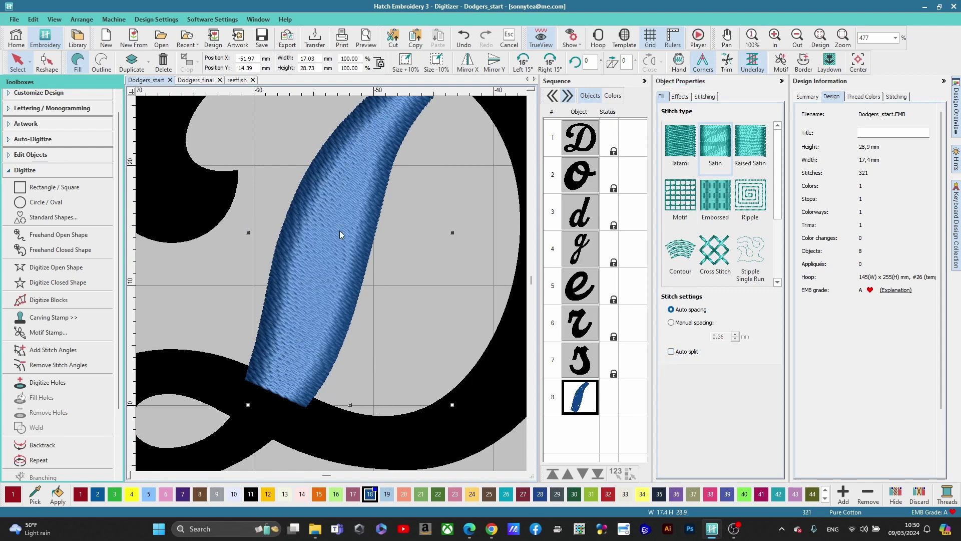
# Measure the width of the stem block across its middle
pyautogui.scroll(-1, 328, 274)
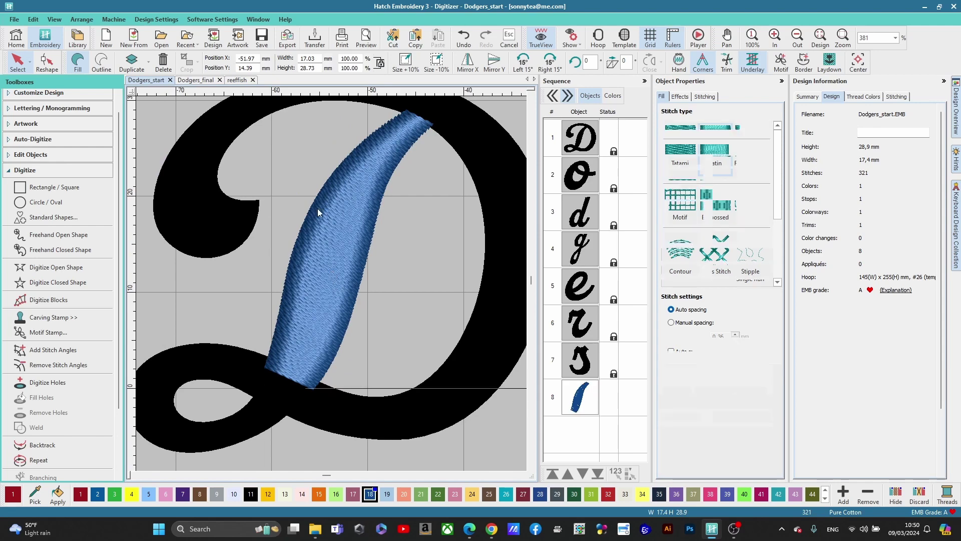
pyautogui.press('m')
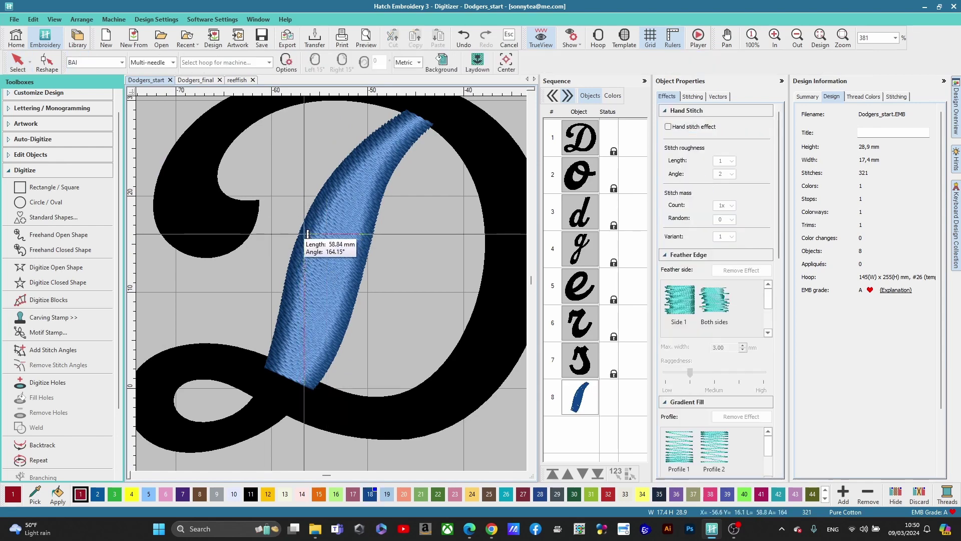
pyautogui.click(300, 233)
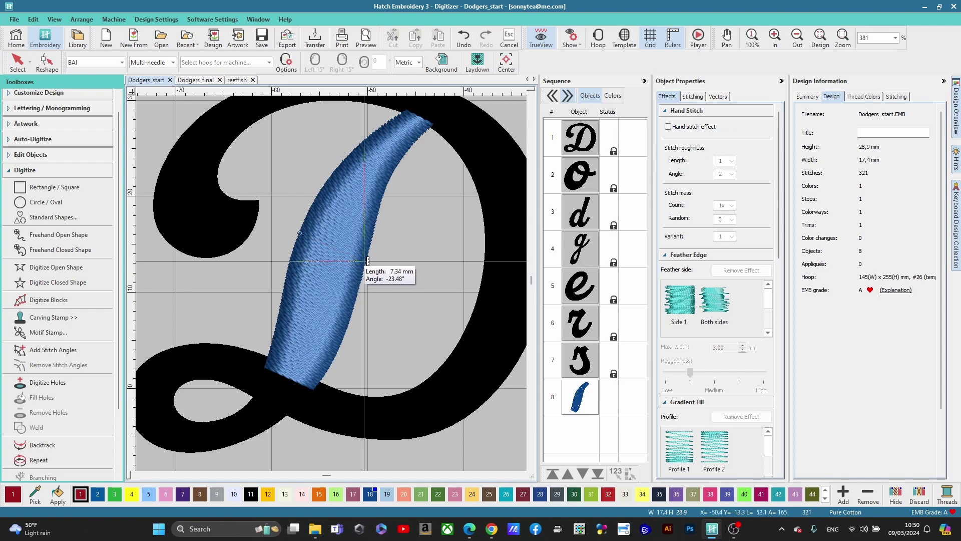
pyautogui.press('Escape')
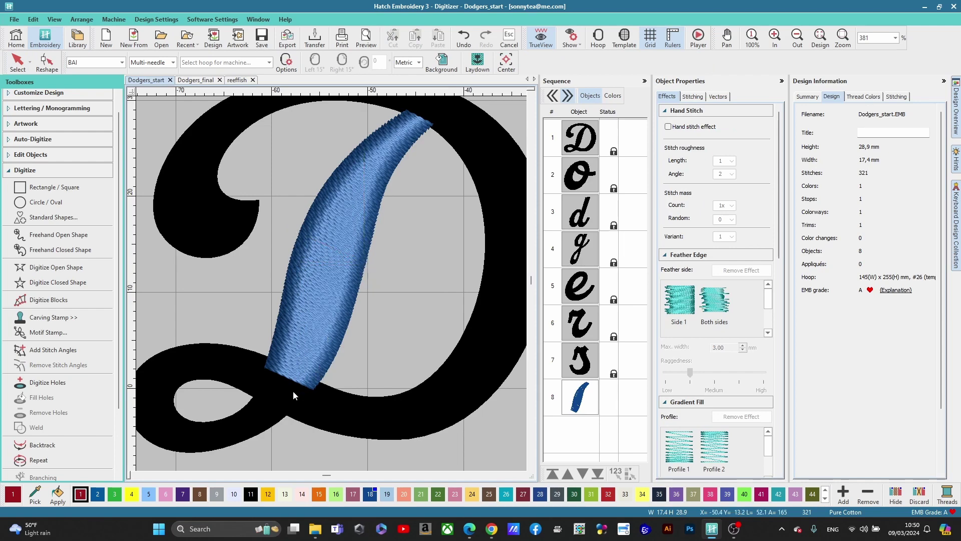
# Start a new digitized block with its first point pair at the crossing of the D's lower loop, just below the stem
pyautogui.scroll(-4, 333, 281)
pyautogui.scroll(2, 332, 283)
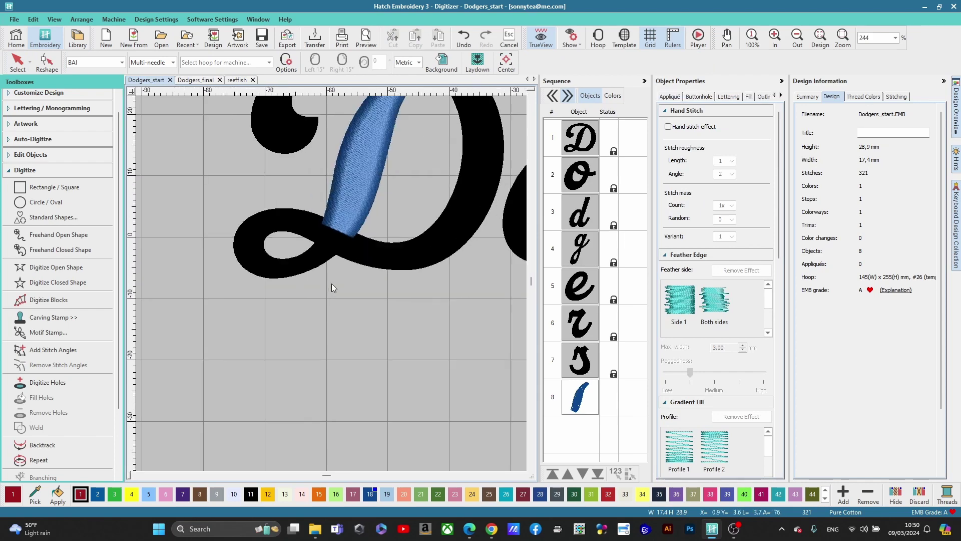
pyautogui.scroll(-1, 332, 286)
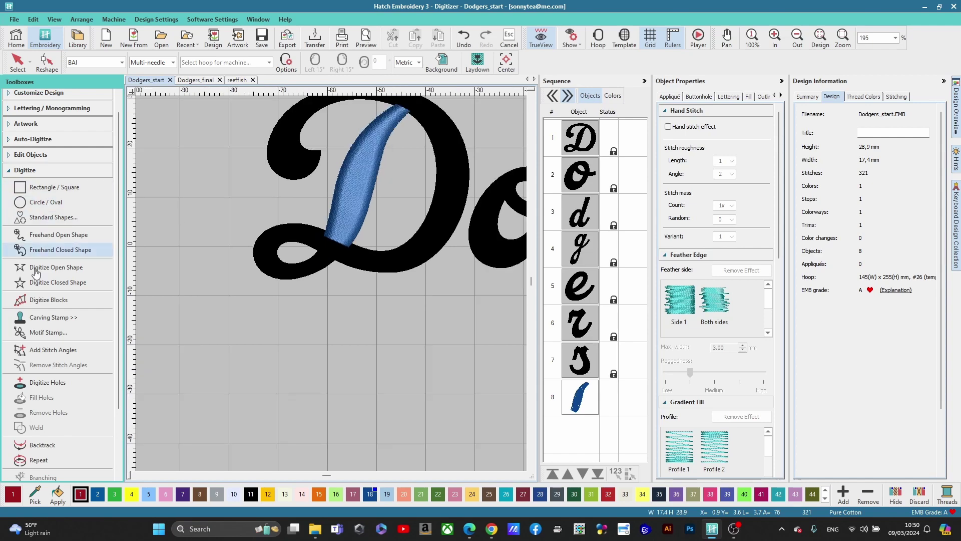
pyautogui.click(48, 300)
pyautogui.scroll(3, 327, 288)
pyautogui.scroll(-3, 327, 288)
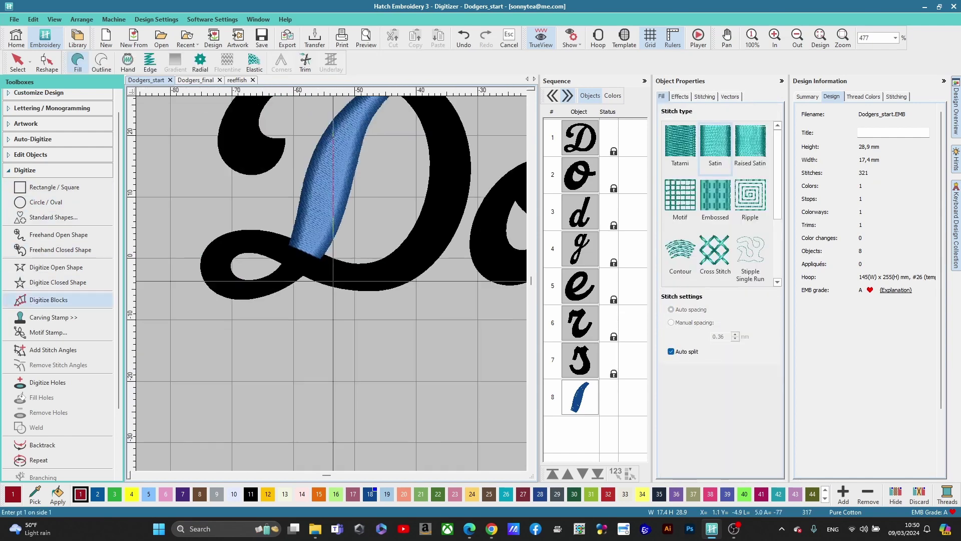
pyautogui.scroll(5, 367, 261)
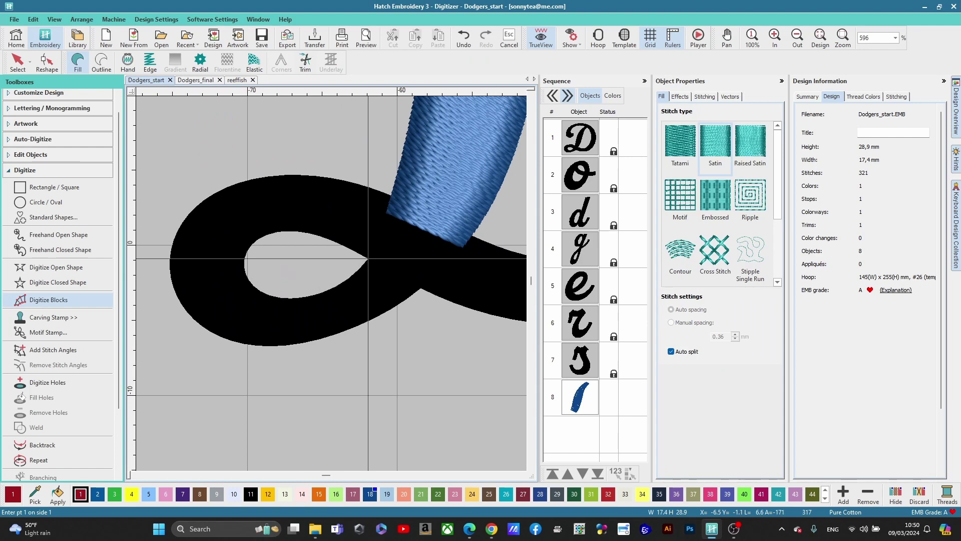
pyautogui.press('BackSpace')
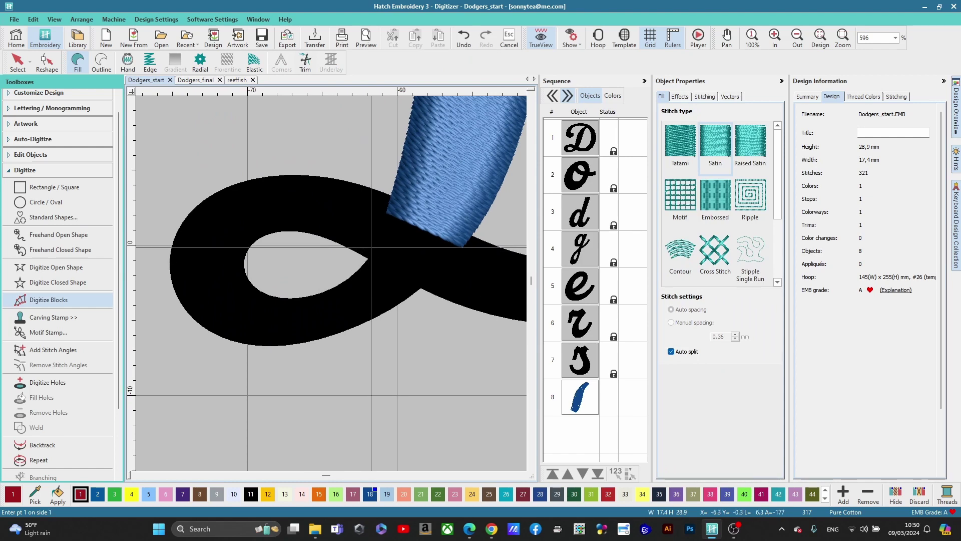
pyautogui.click(371, 250)
pyautogui.click(426, 282)
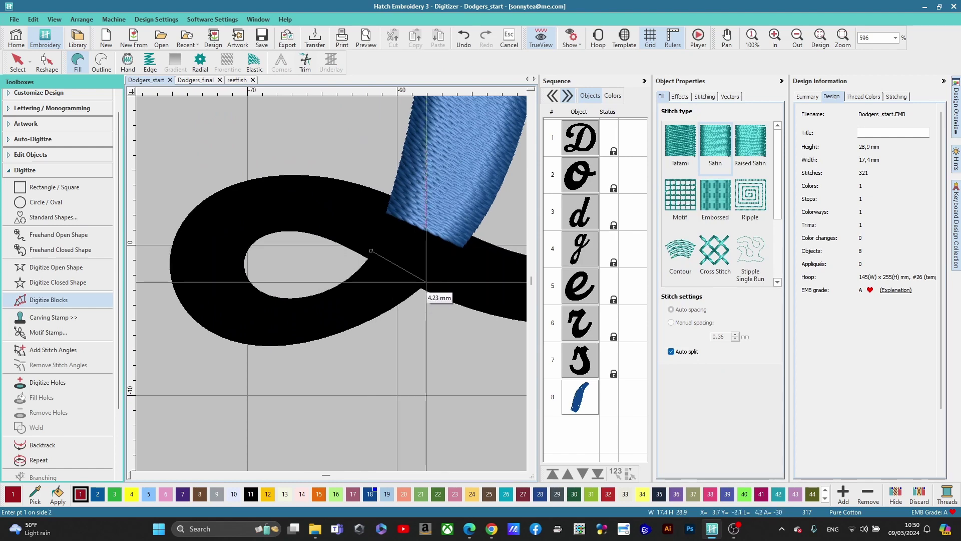
# Add the second to fourth point pairs along the inner and outer edges of the loop's underside
pyautogui.click(348, 278)
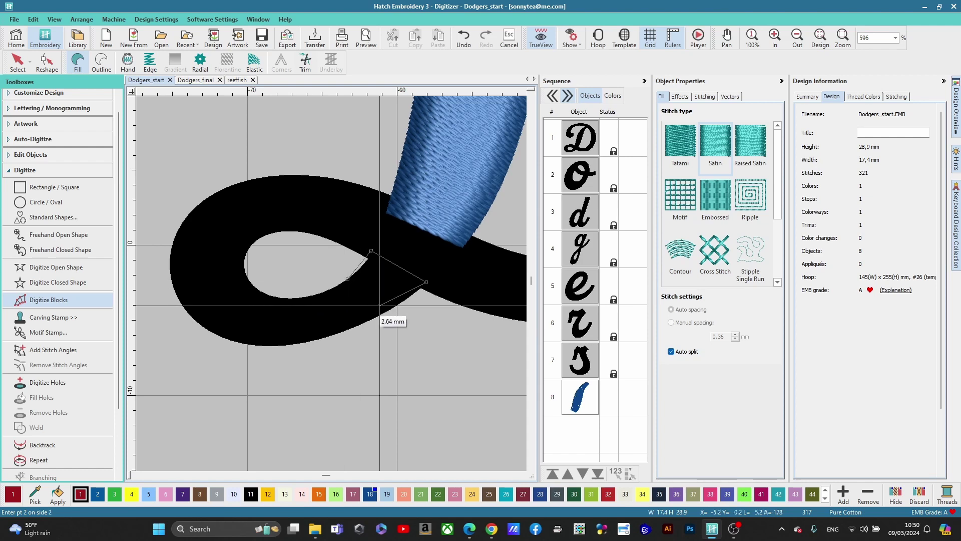
pyautogui.click(379, 318)
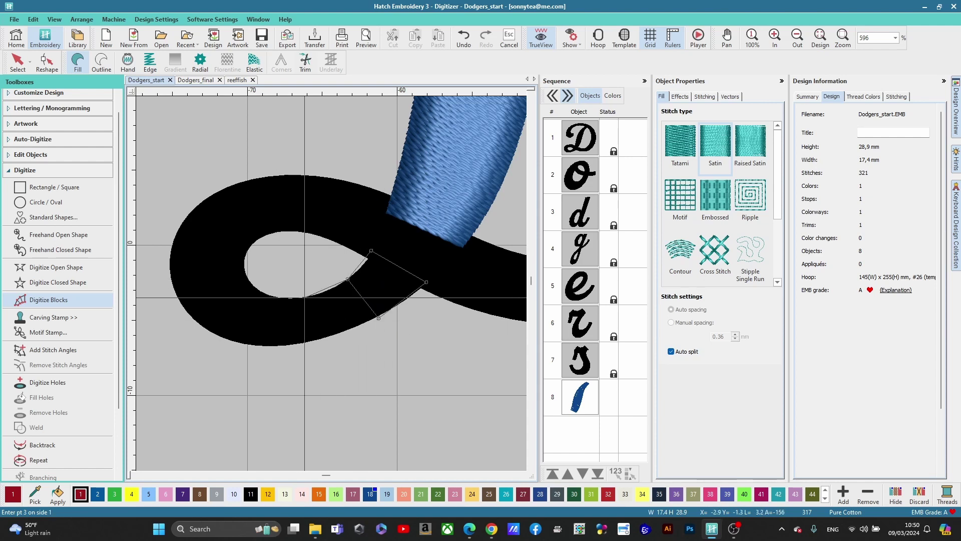
pyautogui.click(305, 298)
pyautogui.click(306, 342)
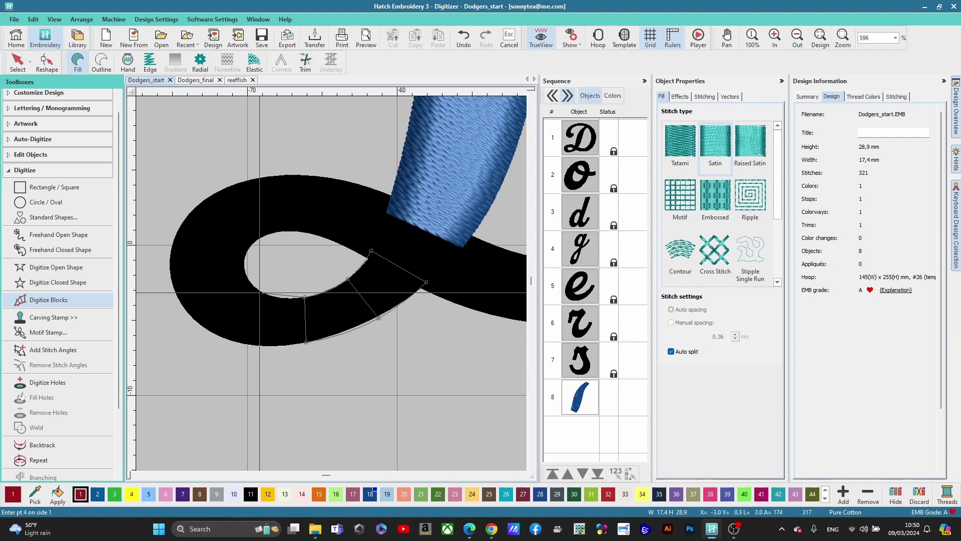
pyautogui.click(259, 293)
pyautogui.click(226, 337)
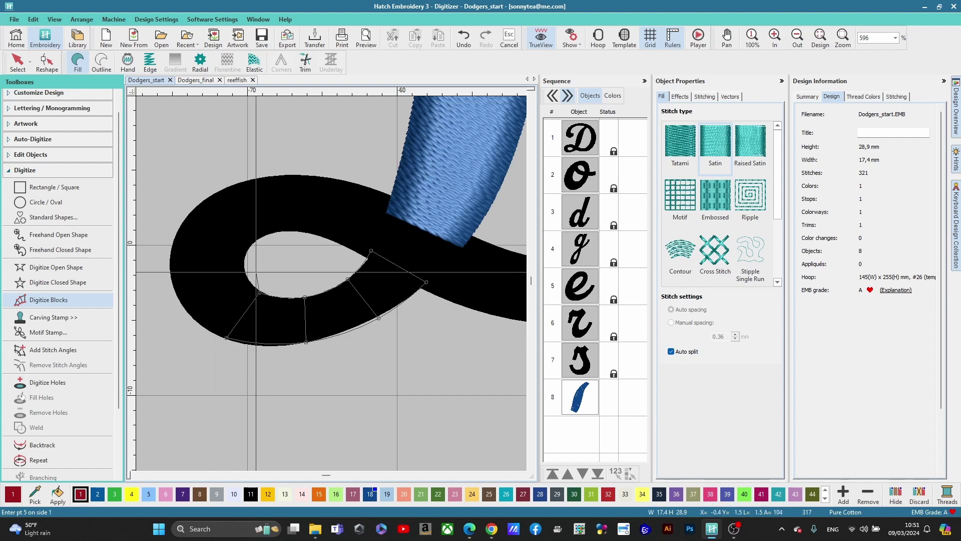
# Add the fifth to seventh point pairs around the rounded end of the loop
pyautogui.click(245, 275)
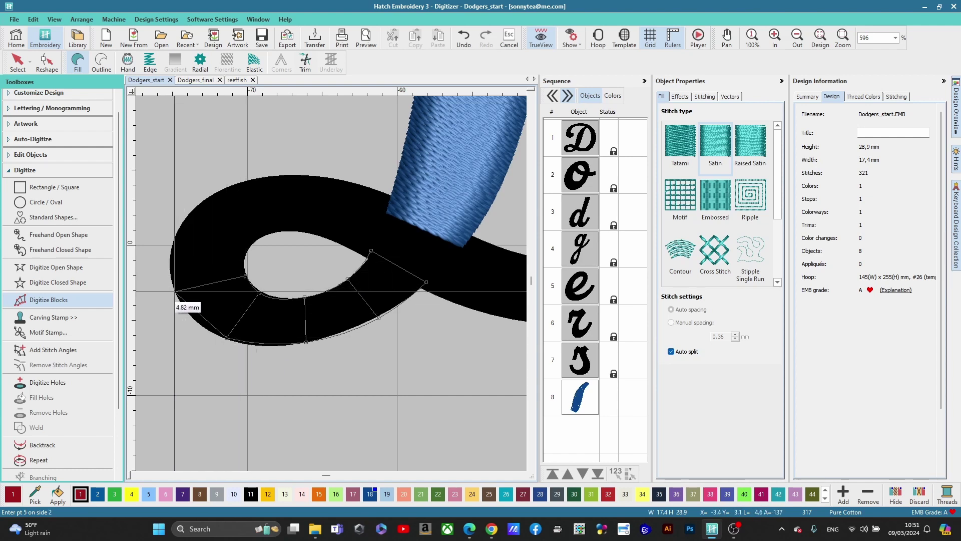
pyautogui.click(172, 291)
pyautogui.click(248, 253)
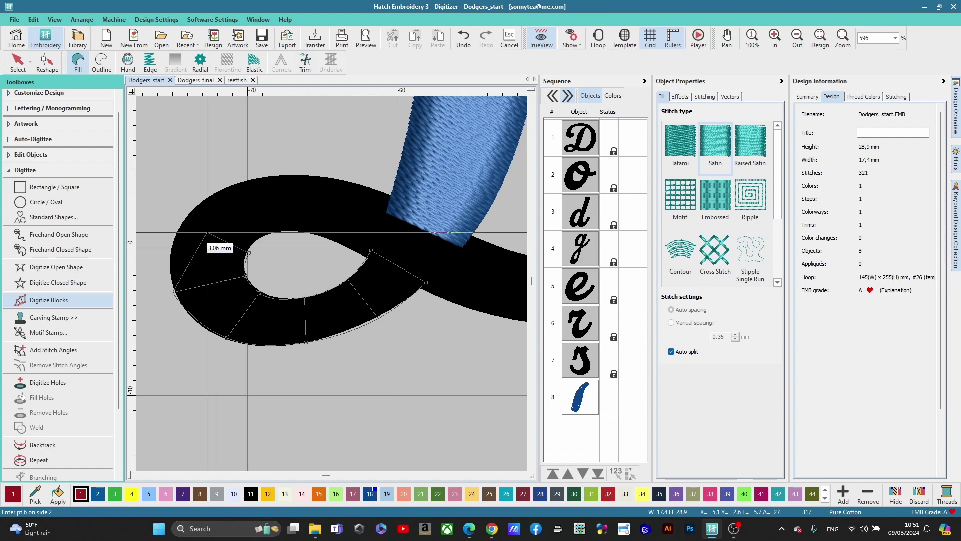
pyautogui.click(173, 233)
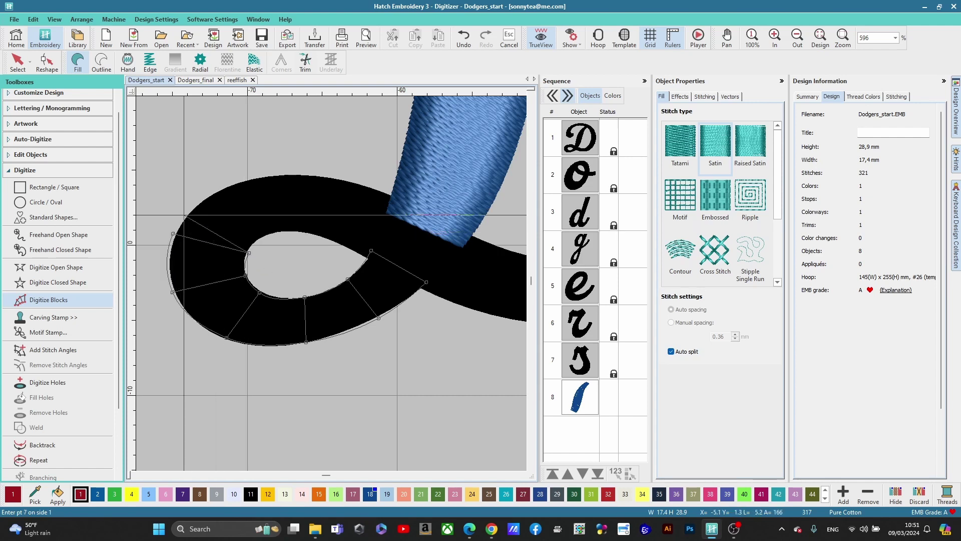
pyautogui.click(268, 233)
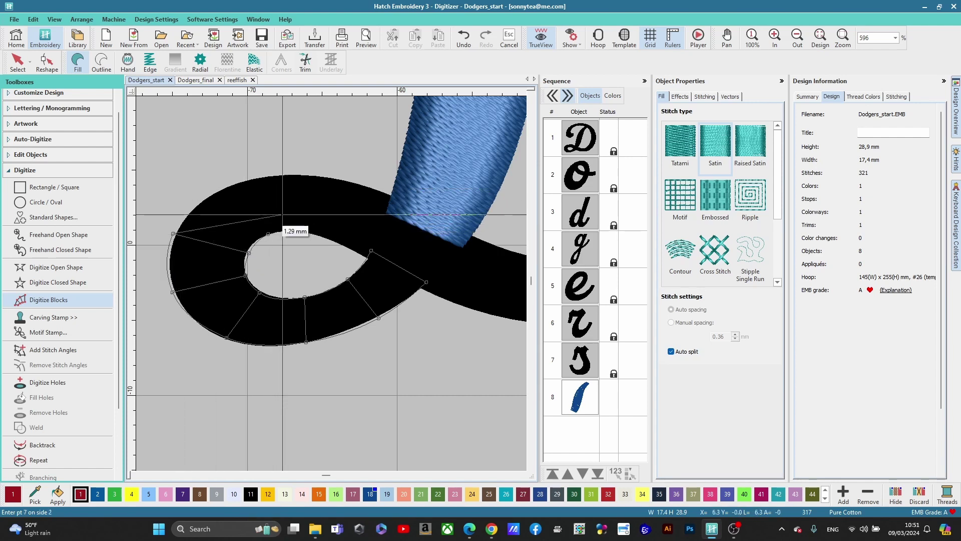
pyautogui.click(243, 181)
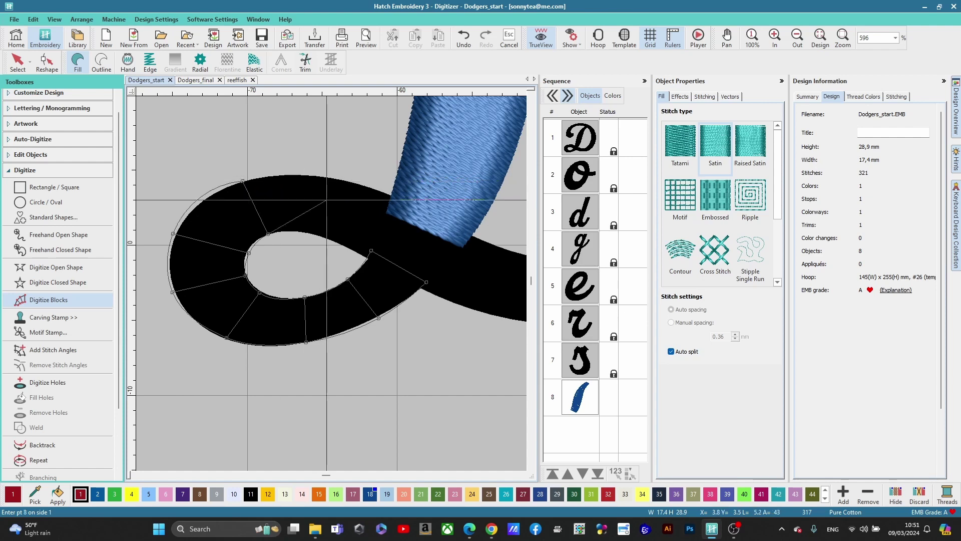
# Add the eighth to tenth point pairs along the loop's upper stroke, passing beneath the stem block's base
pyautogui.click(306, 234)
pyautogui.click(320, 177)
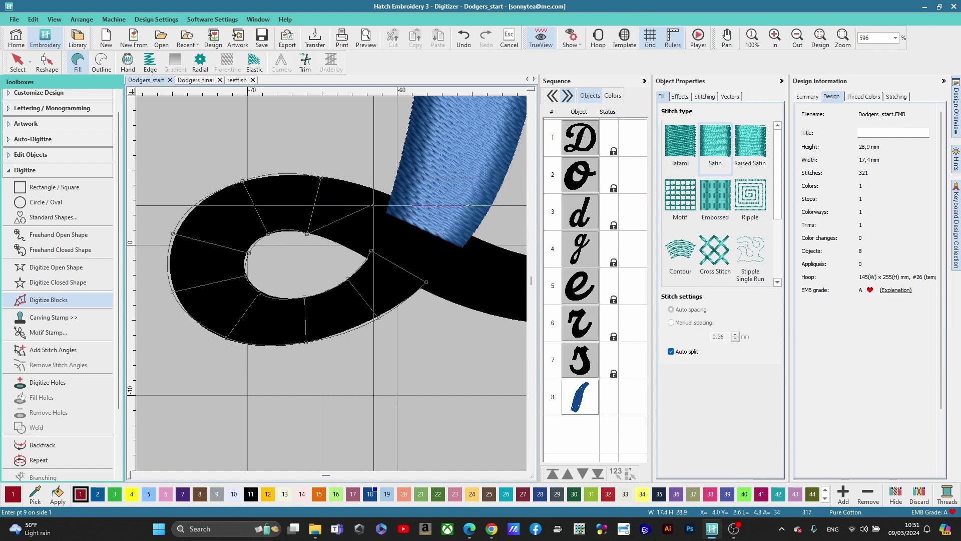
pyautogui.click(348, 249)
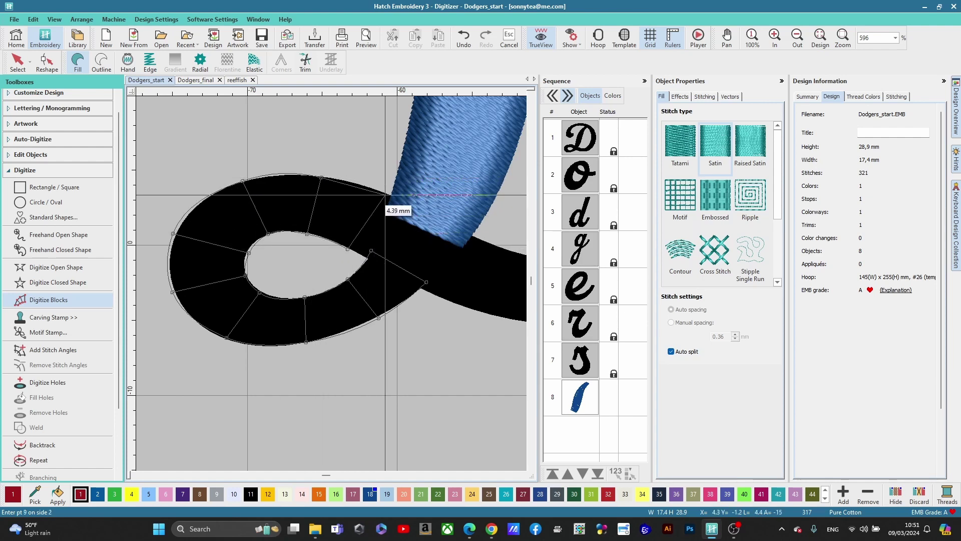
pyautogui.click(428, 294)
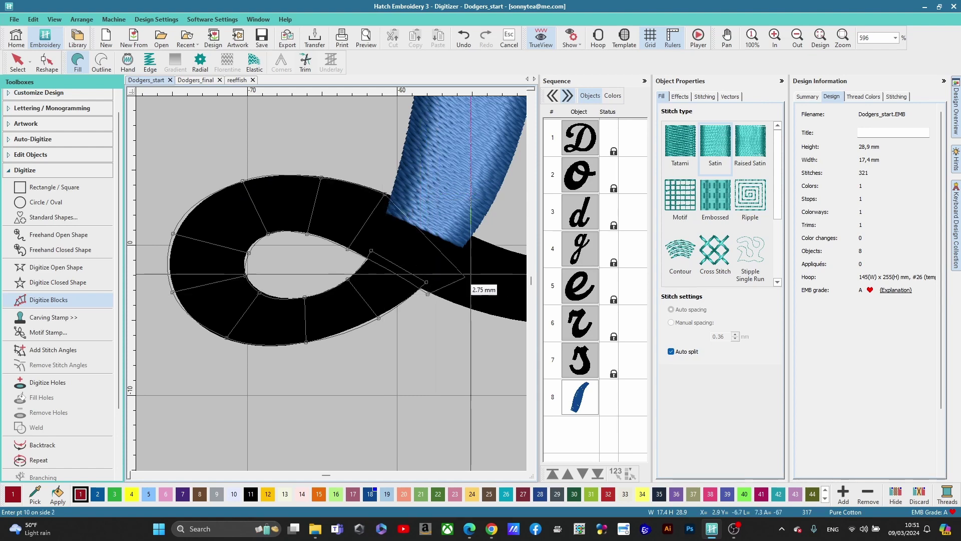
pyautogui.click(487, 244)
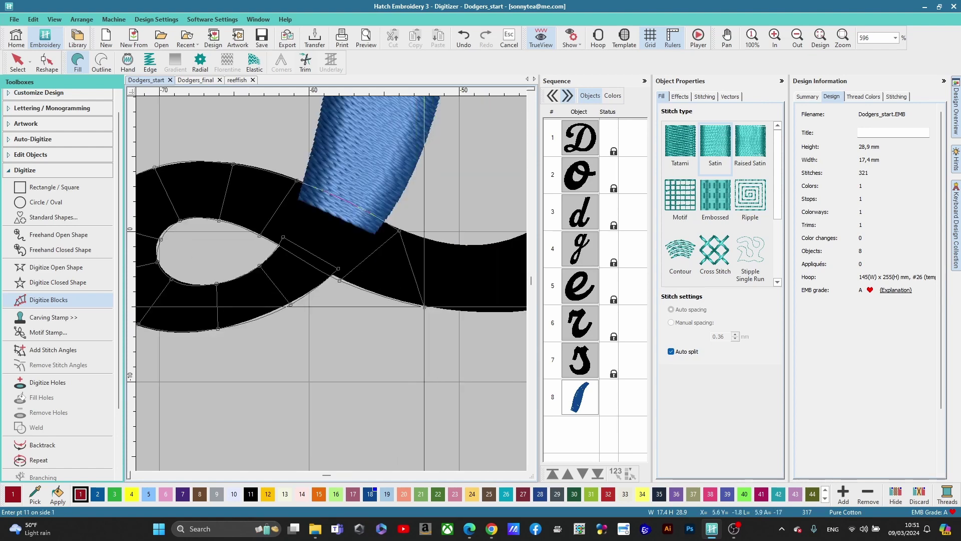
# Continue the block with the eleventh to fourteenth point pairs along the D's bottom curve, rising into the bowl
pyautogui.click(460, 246)
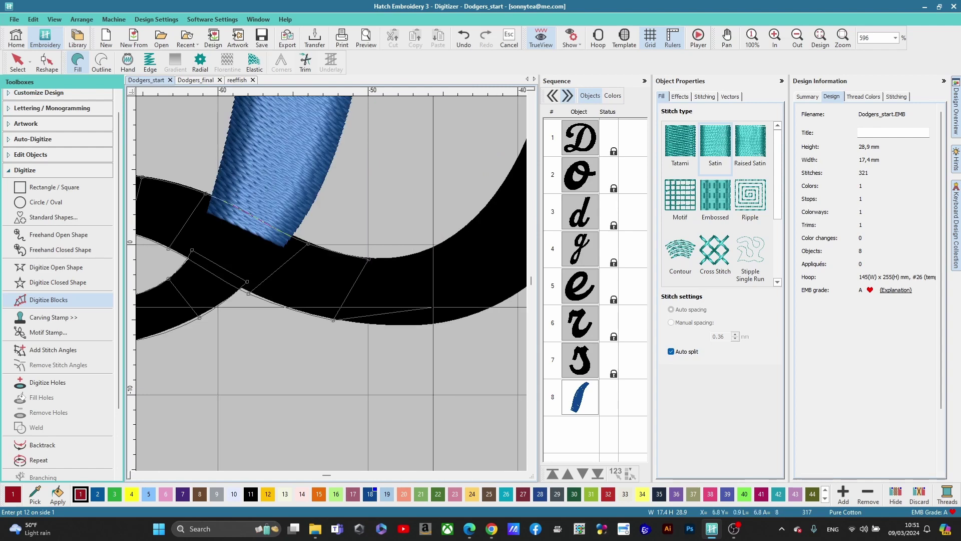
pyautogui.click(432, 323)
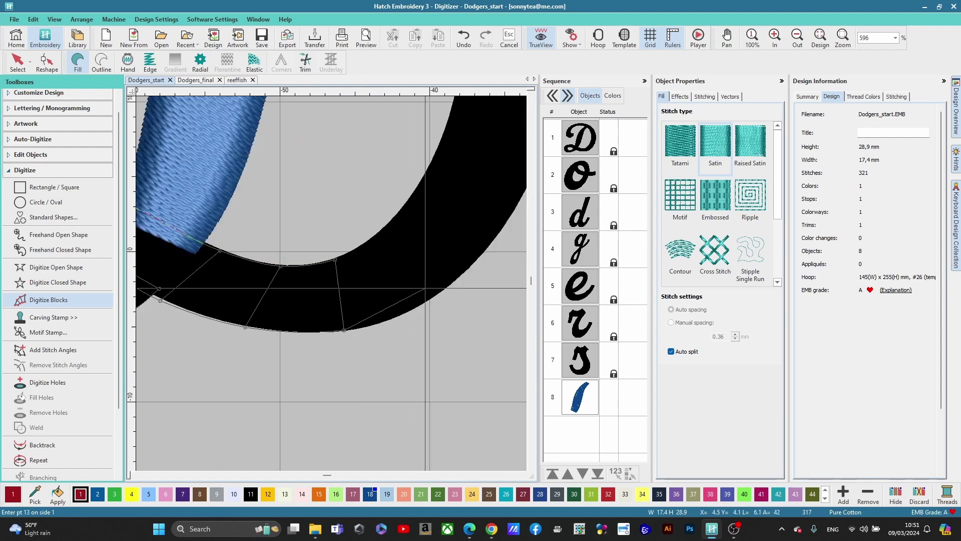
pyautogui.click(399, 210)
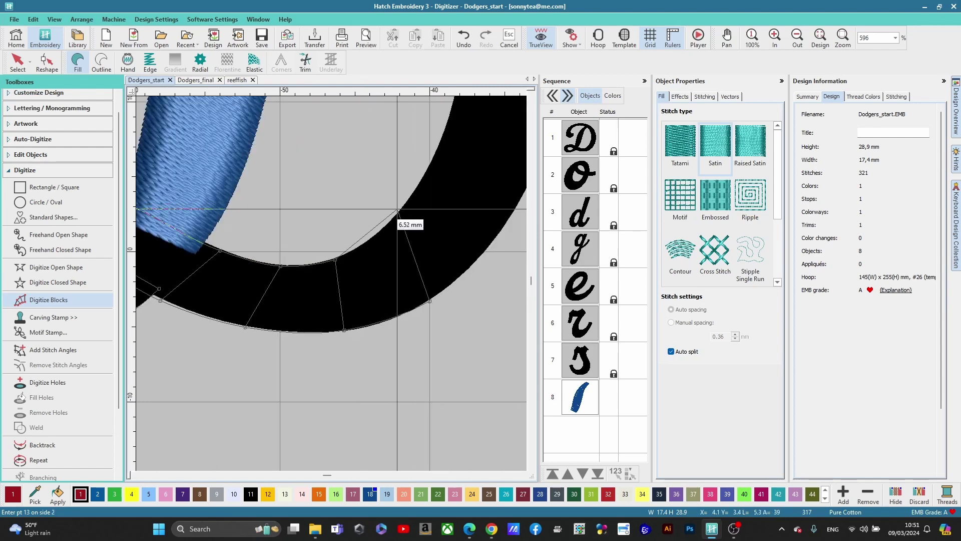
pyautogui.click(512, 217)
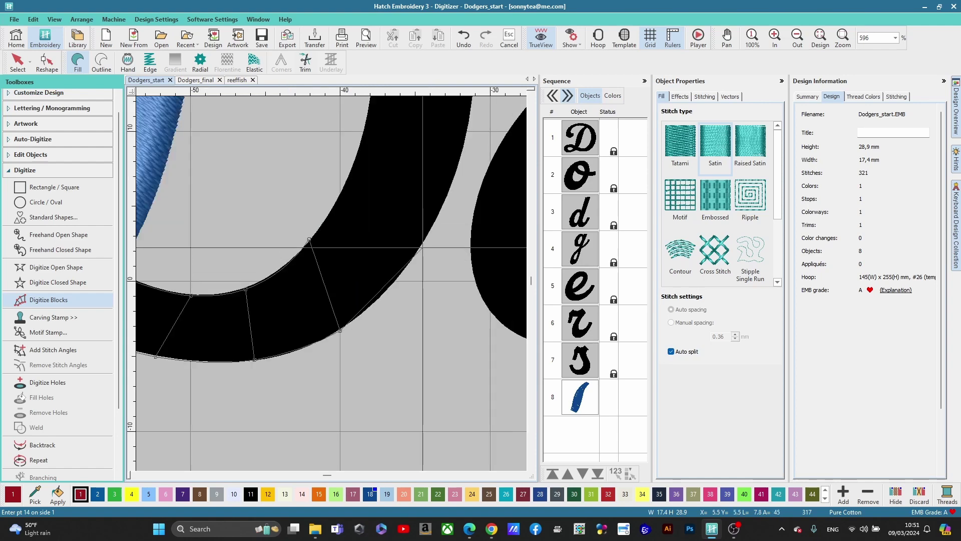
pyautogui.click(343, 188)
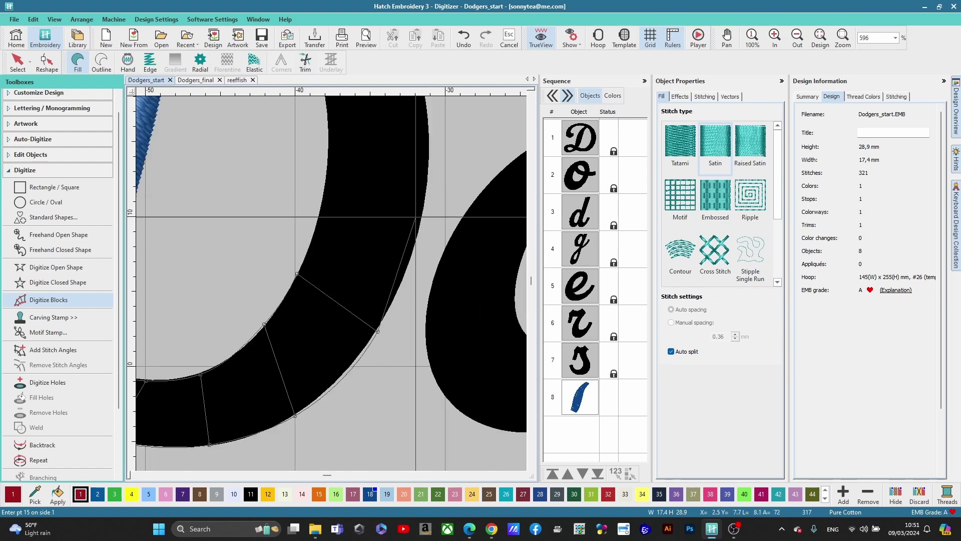
# Add the fifteenth to seventeenth point pairs along the outer and inner edges, up the right side of the D's bowl
pyautogui.click(421, 218)
pyautogui.click(323, 205)
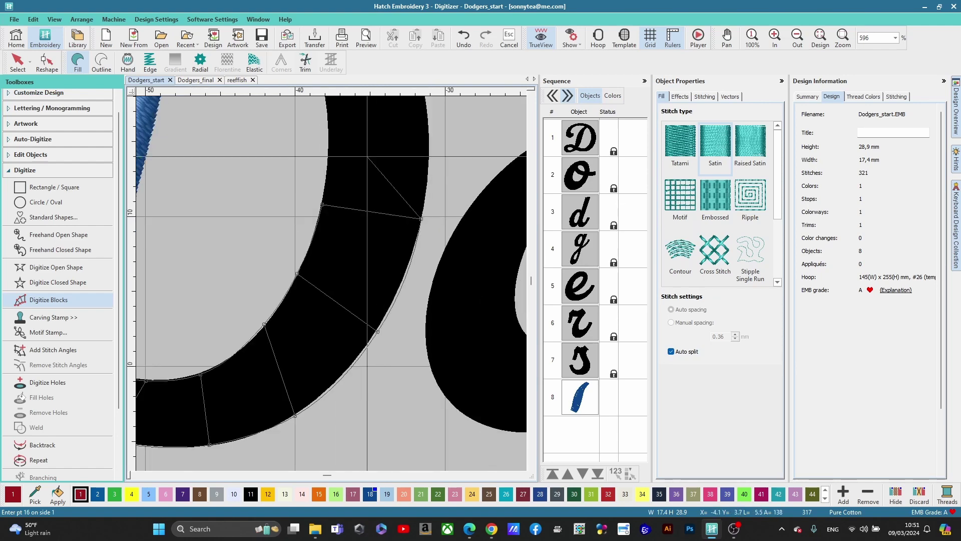
pyautogui.click(381, 208)
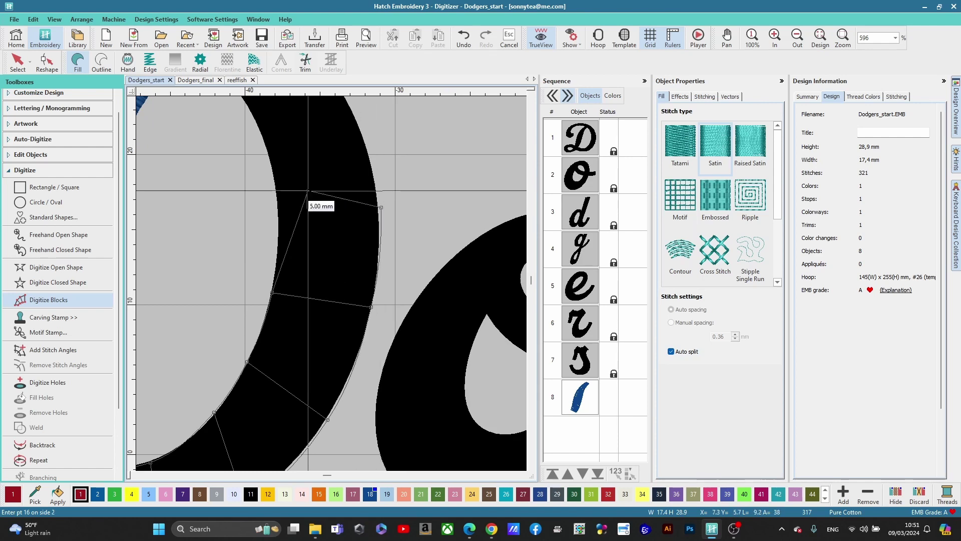
pyautogui.click(274, 214)
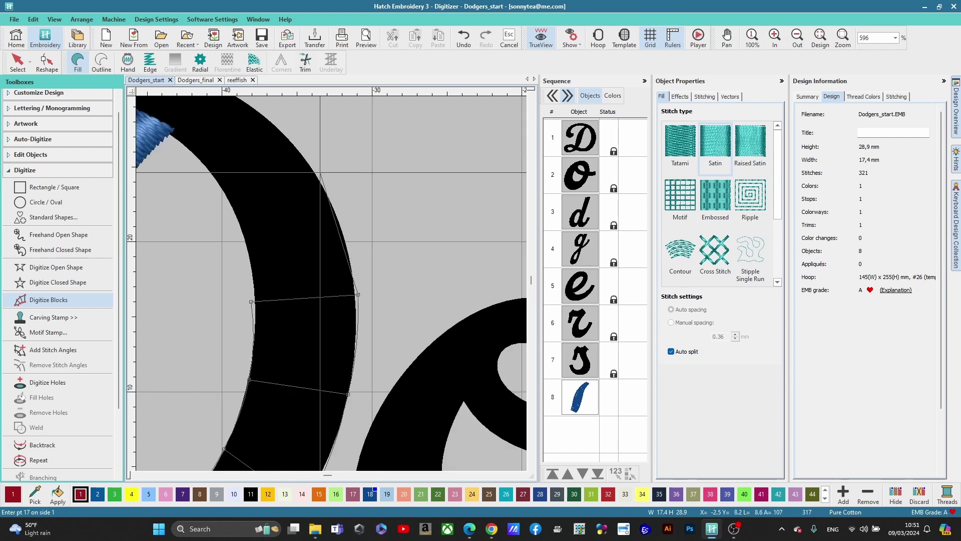
pyautogui.click(318, 178)
pyautogui.click(235, 212)
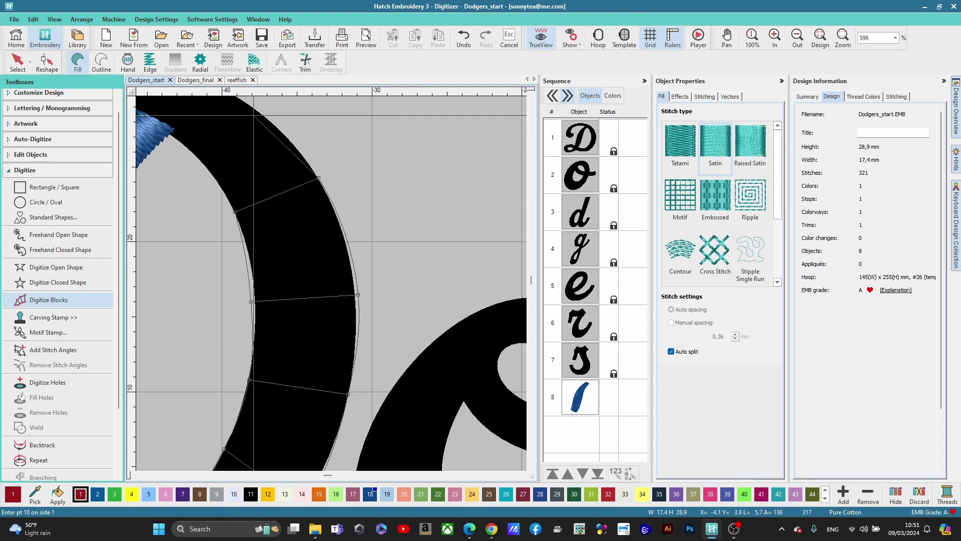
# Add the eighteenth to twentieth point pairs around the bowl's upper shoulder, passing over the tip of the stem block
pyautogui.click(293, 190)
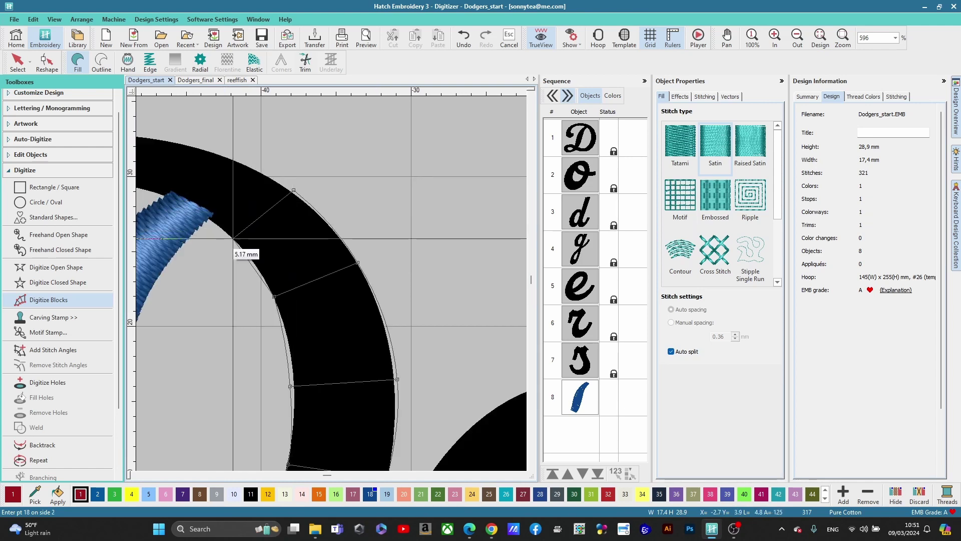
pyautogui.click(233, 239)
pyautogui.click(221, 154)
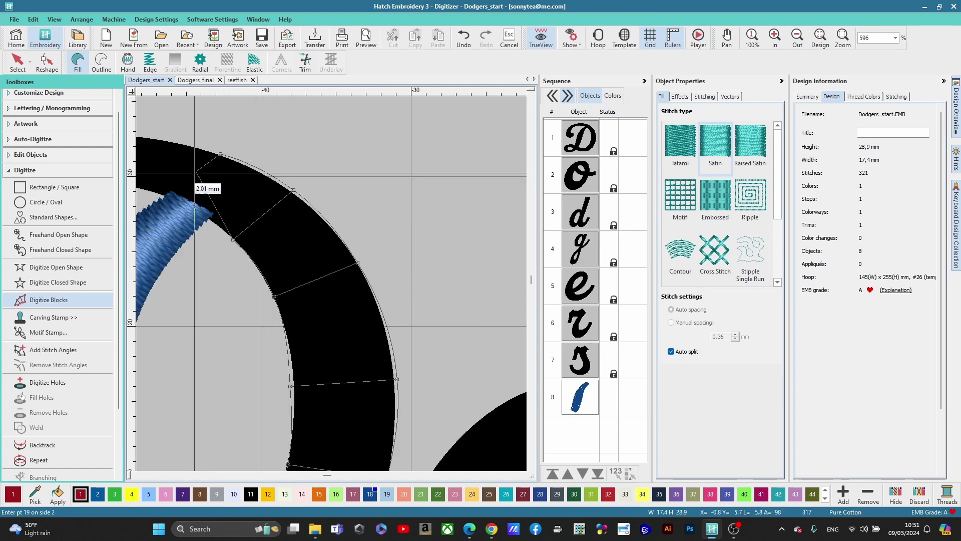
pyautogui.click(181, 193)
pyautogui.scroll(-2, 250, 250)
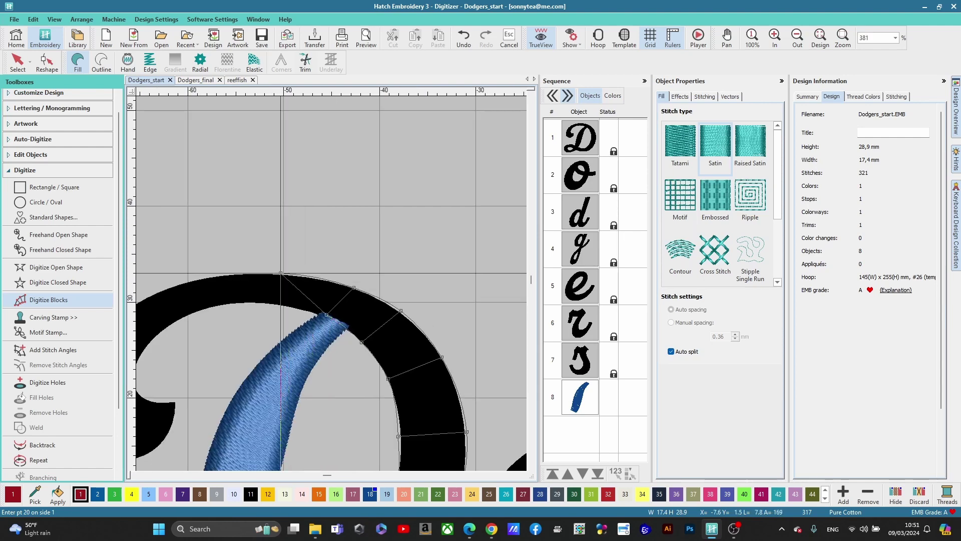
pyautogui.click(281, 274)
pyautogui.click(268, 303)
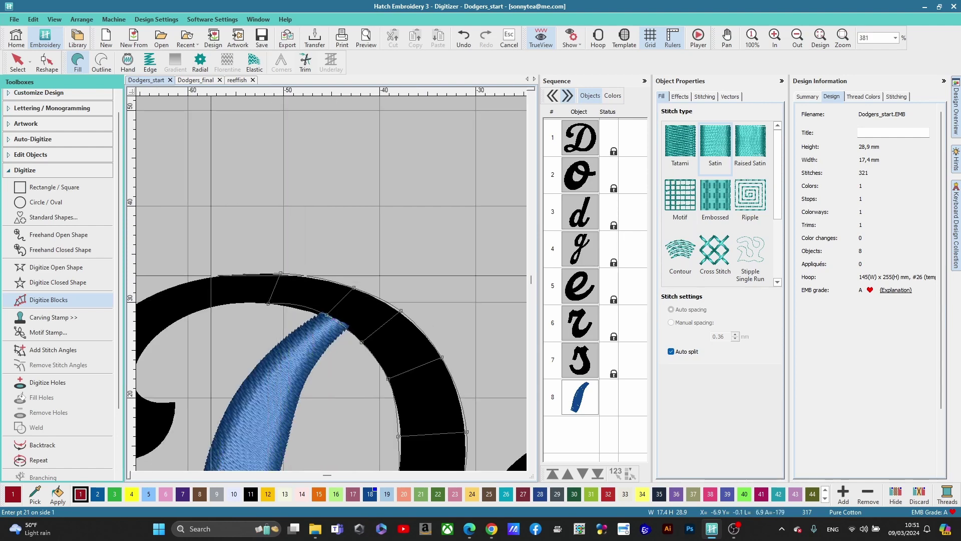
# Add the twenty-first to twenty-third point pairs along the D's top stroke, curving down into the hook on its left
pyautogui.click(208, 278)
pyautogui.click(211, 309)
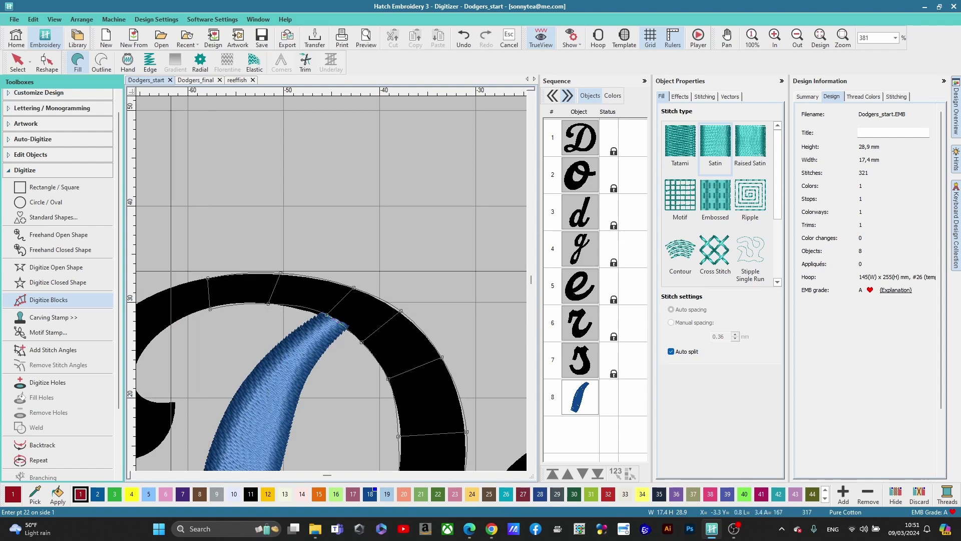
pyautogui.click(140, 301)
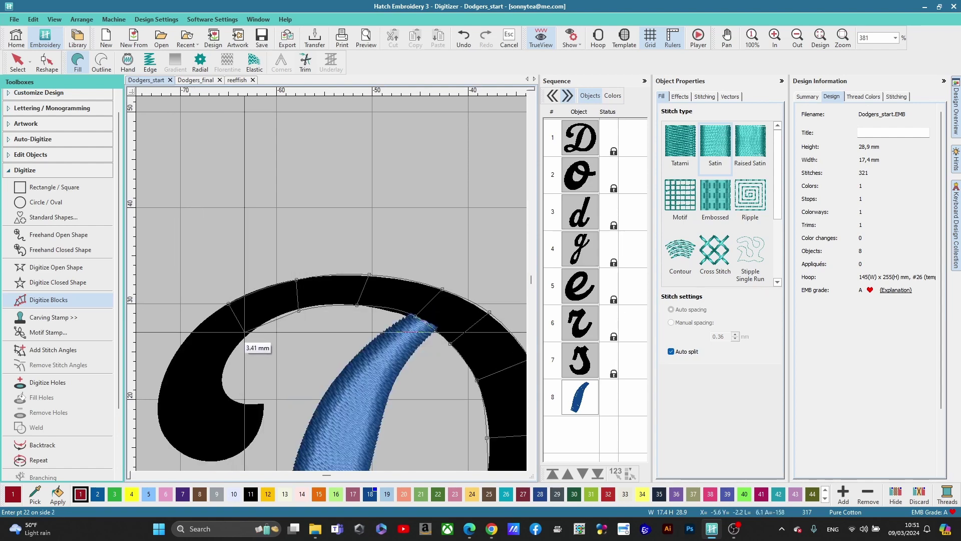
pyautogui.click(251, 336)
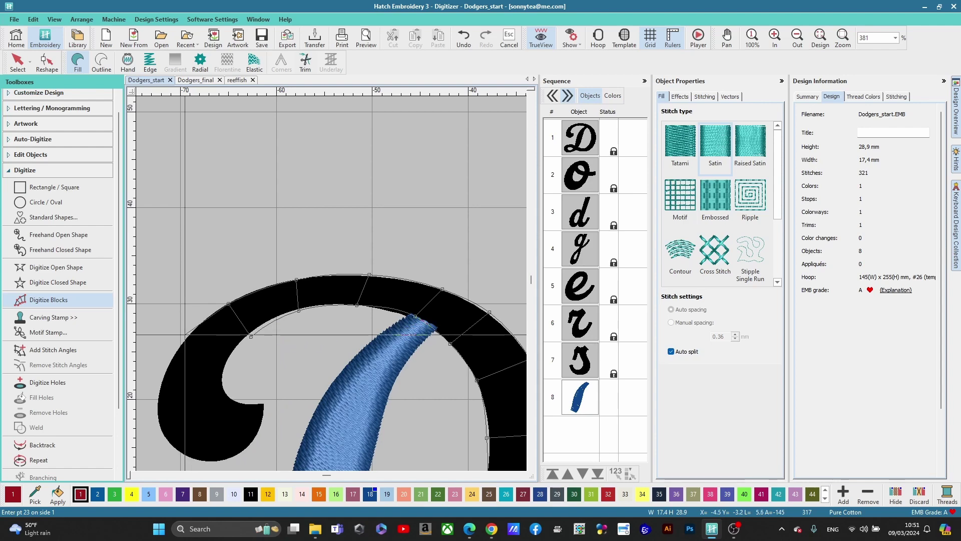
pyautogui.click(185, 335)
pyautogui.click(225, 366)
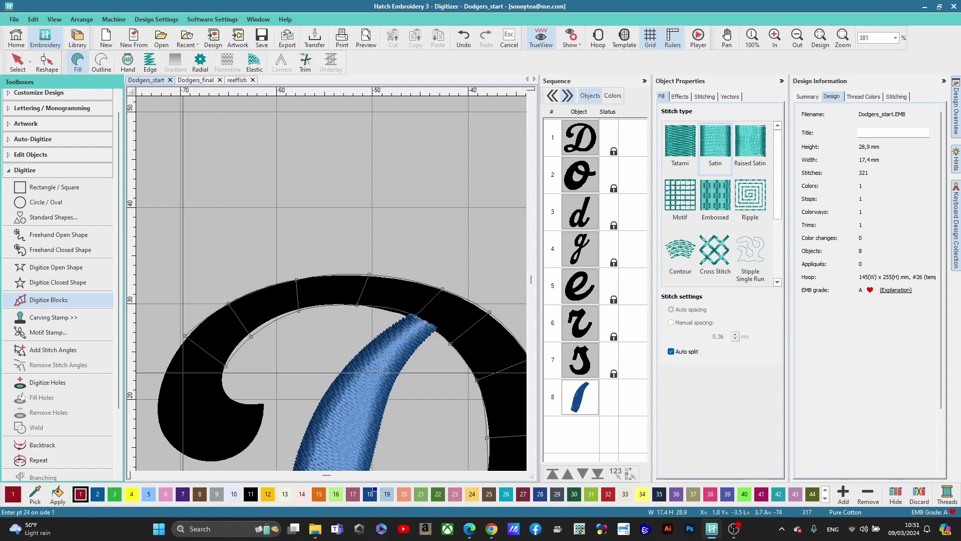
# Place the last three point pairs through the hook's rounded end to its pointed tip, and complete the satin block
pyautogui.click(157, 398)
pyautogui.click(222, 397)
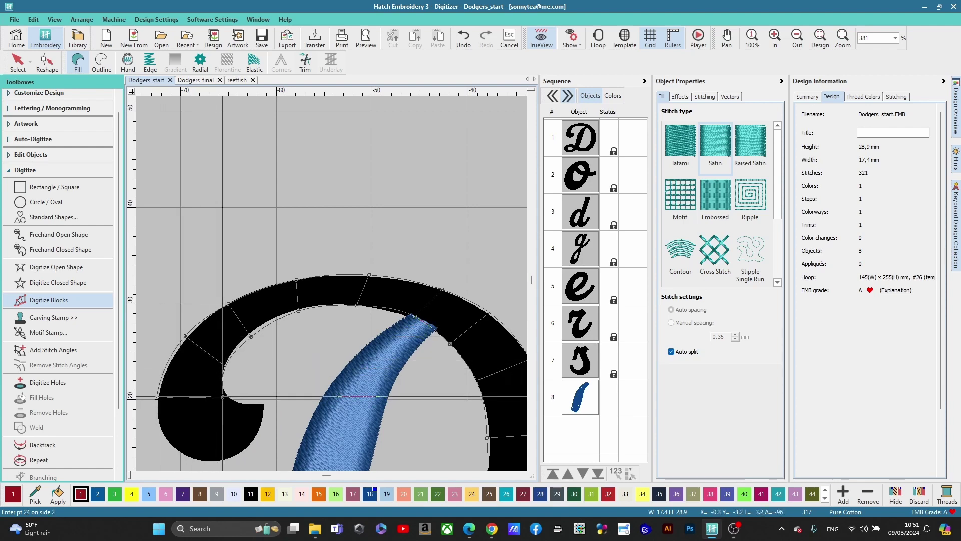
pyautogui.click(180, 453)
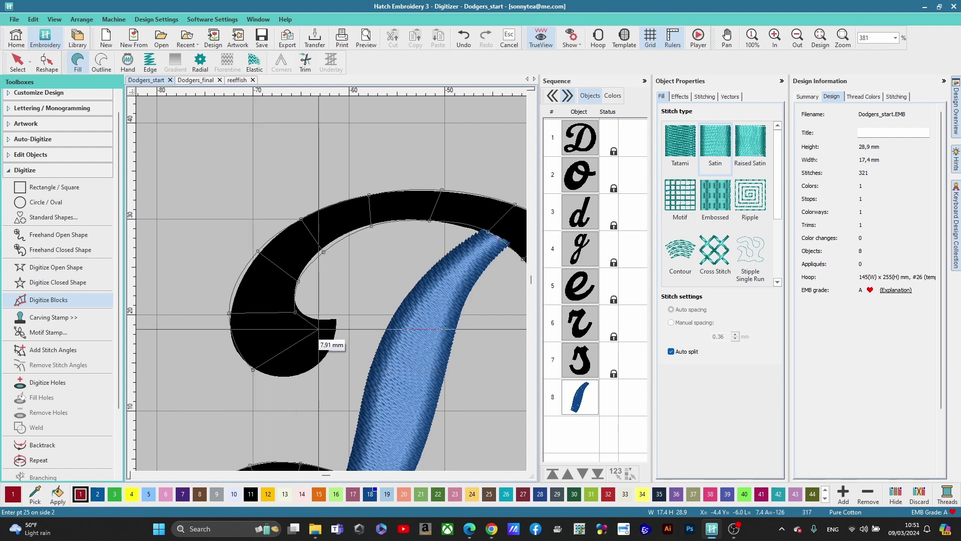
pyautogui.click(320, 318)
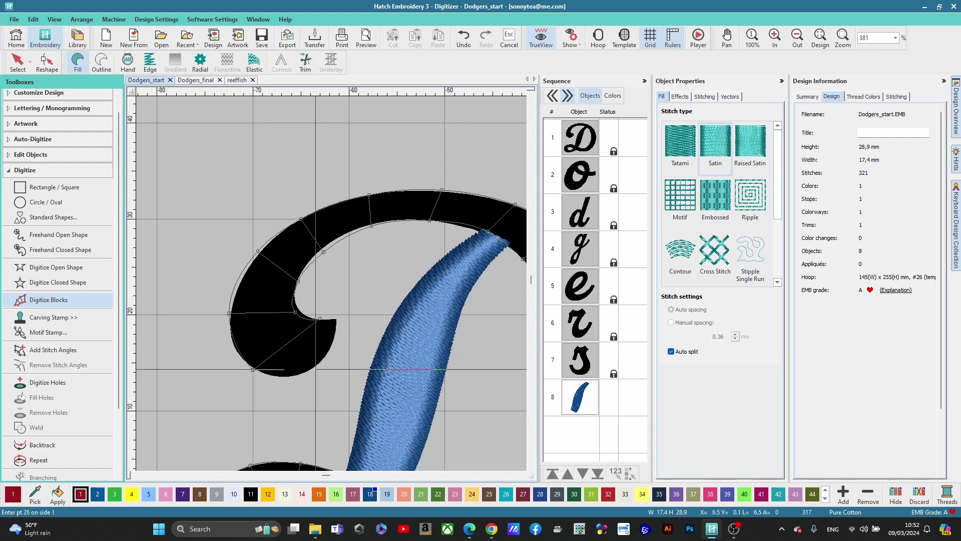
pyautogui.click(341, 319)
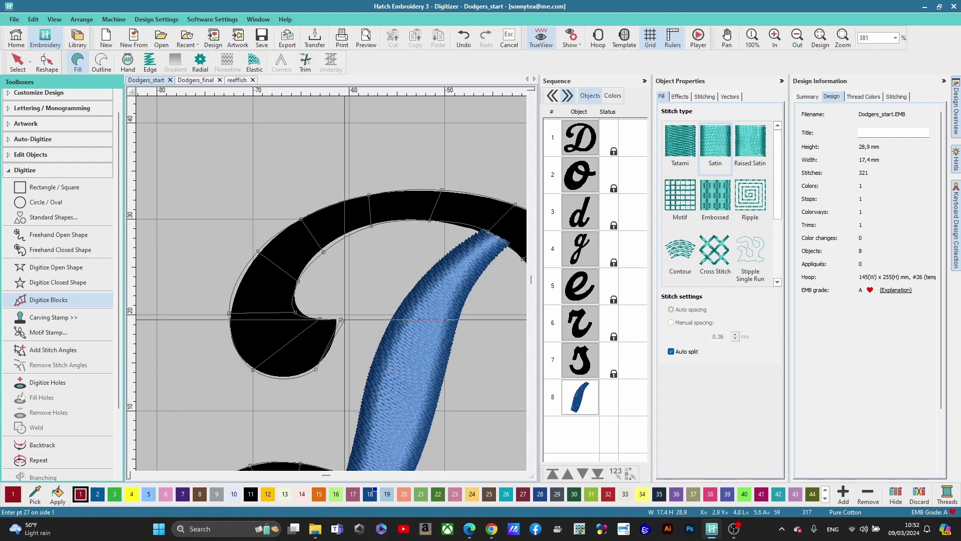
pyautogui.press('Return')
pyautogui.scroll(-2, 279, 155)
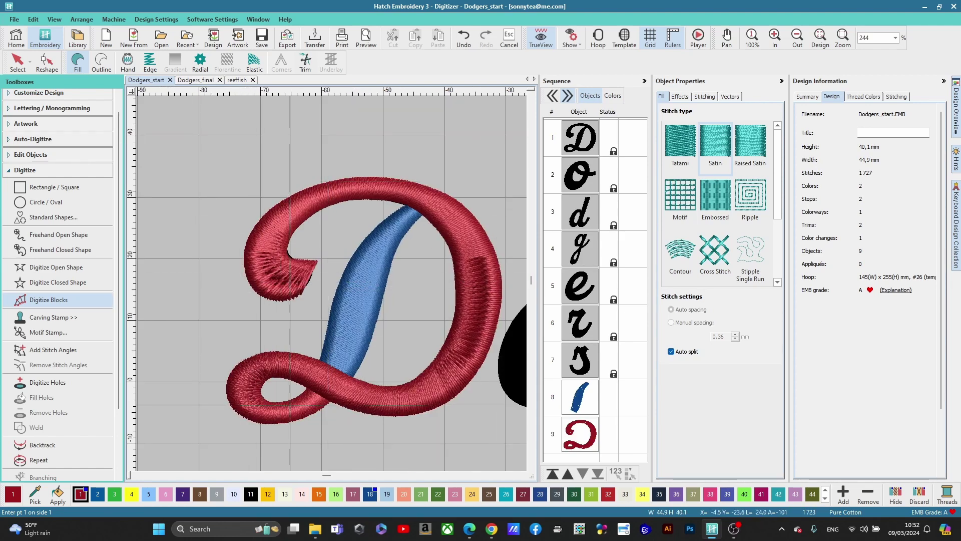
# Recolour the D's bowl block with blue palette colour 18 to match the stem, and turn off Auto split
pyautogui.press('Escape')
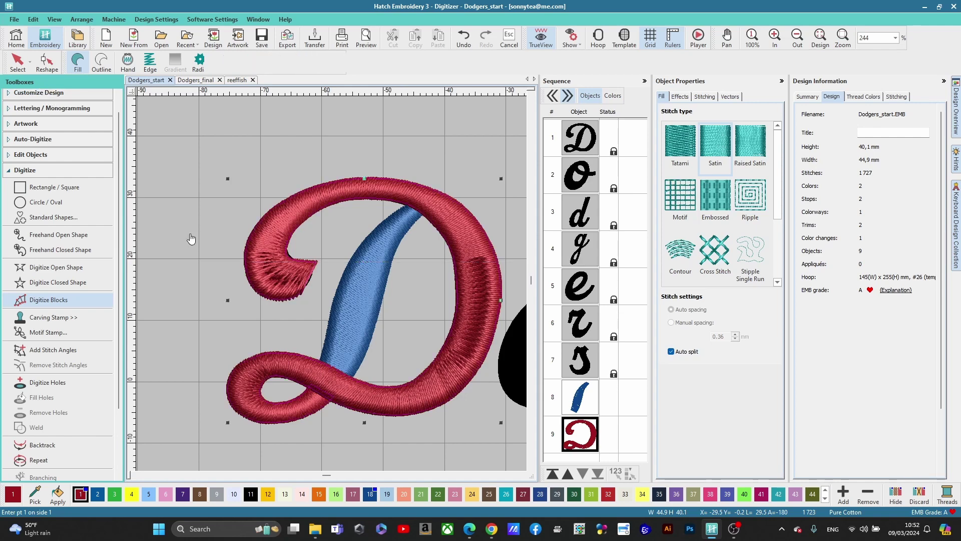
pyautogui.click(367, 498)
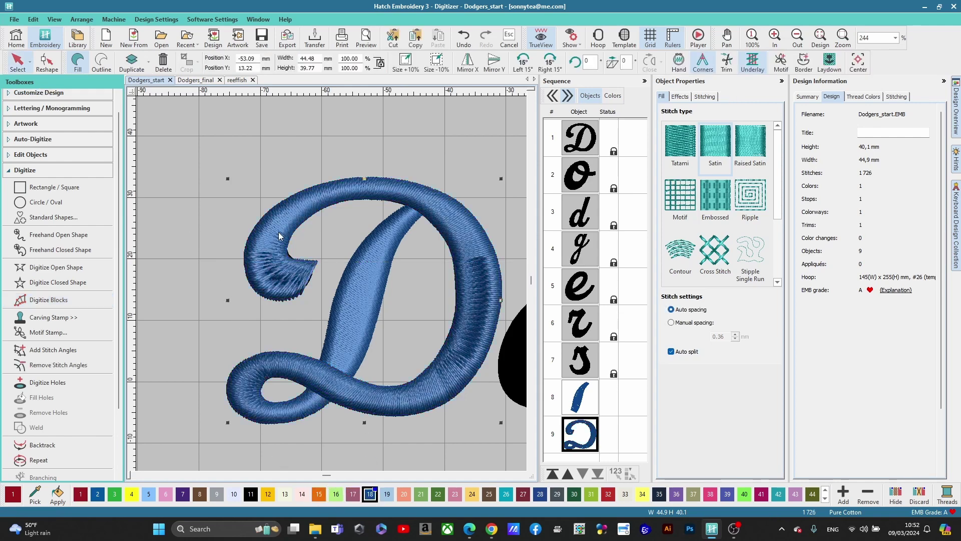
pyautogui.click(672, 352)
# Examine the stitched D and the shape of the o, consulting the embroidered Los Dodgers cap photo in Chrome for reference
pyautogui.scroll(-2, 334, 283)
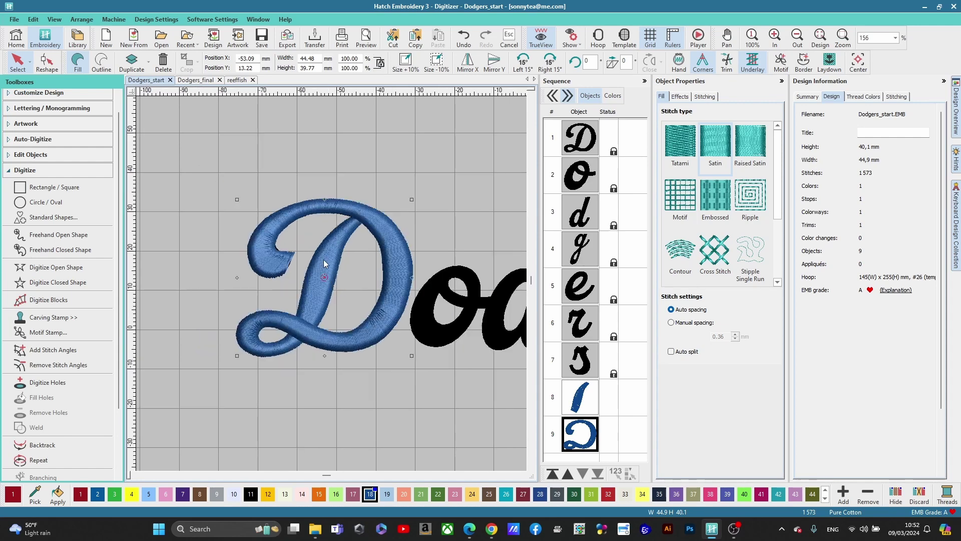
pyautogui.scroll(-2, 325, 262)
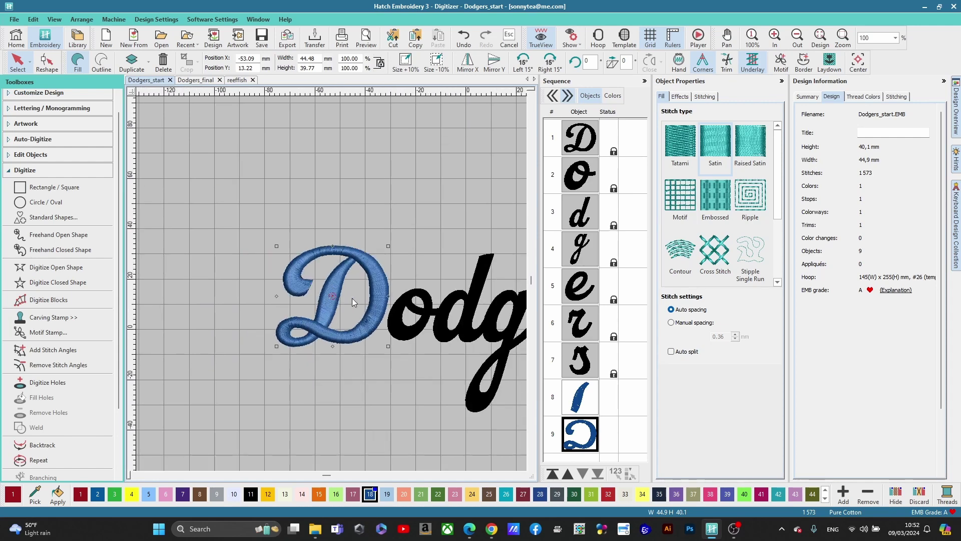
pyautogui.scroll(4, 332, 287)
pyautogui.scroll(-2, 332, 288)
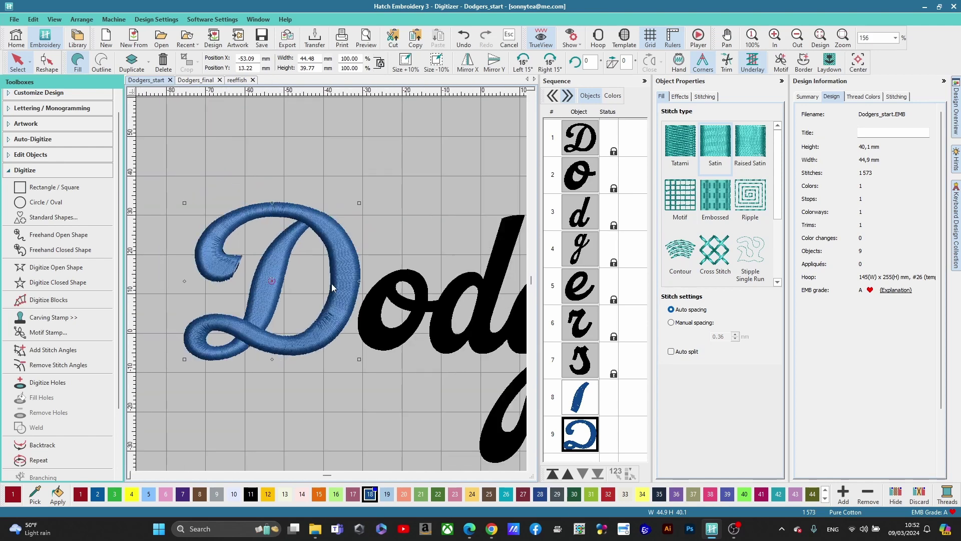
pyautogui.scroll(-2, 401, 303)
pyautogui.scroll(6, 346, 284)
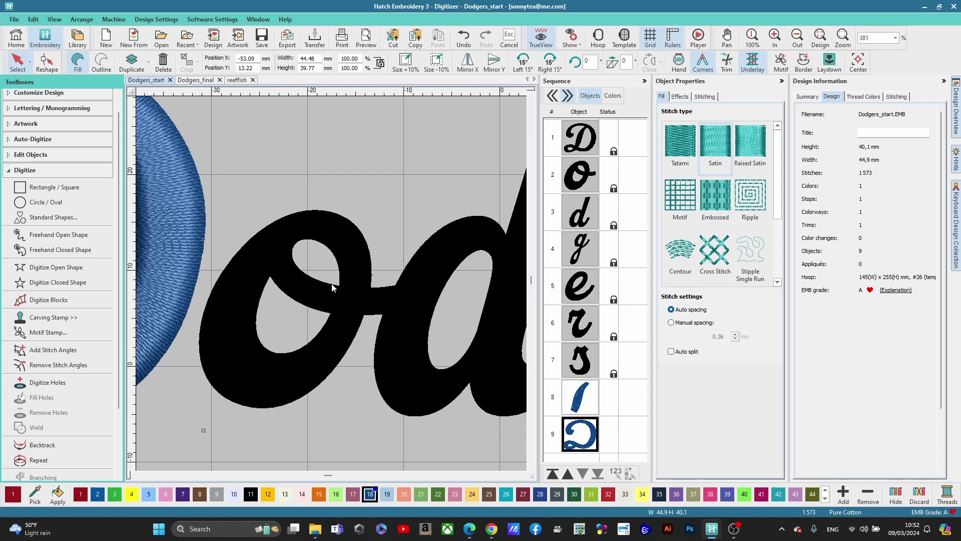
pyautogui.scroll(1, 315, 296)
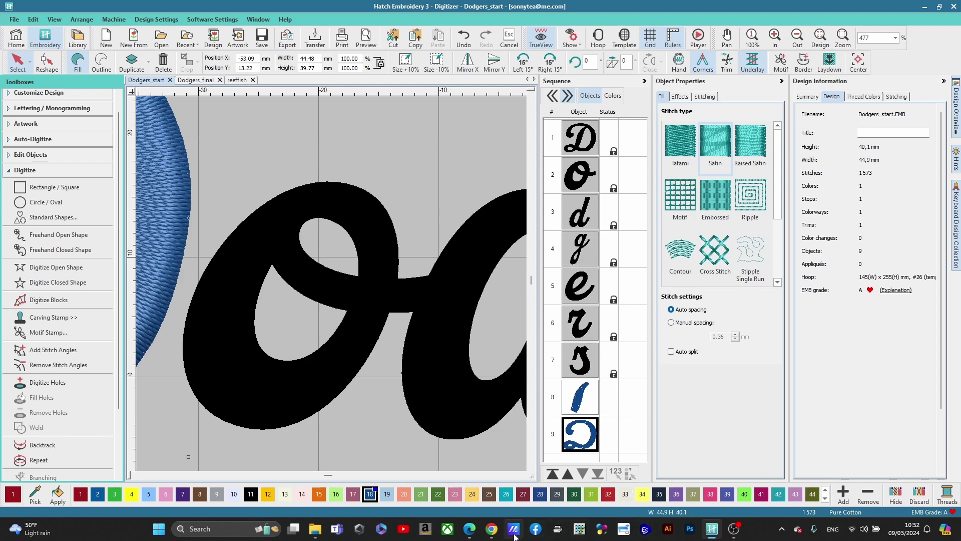
pyautogui.click(492, 530)
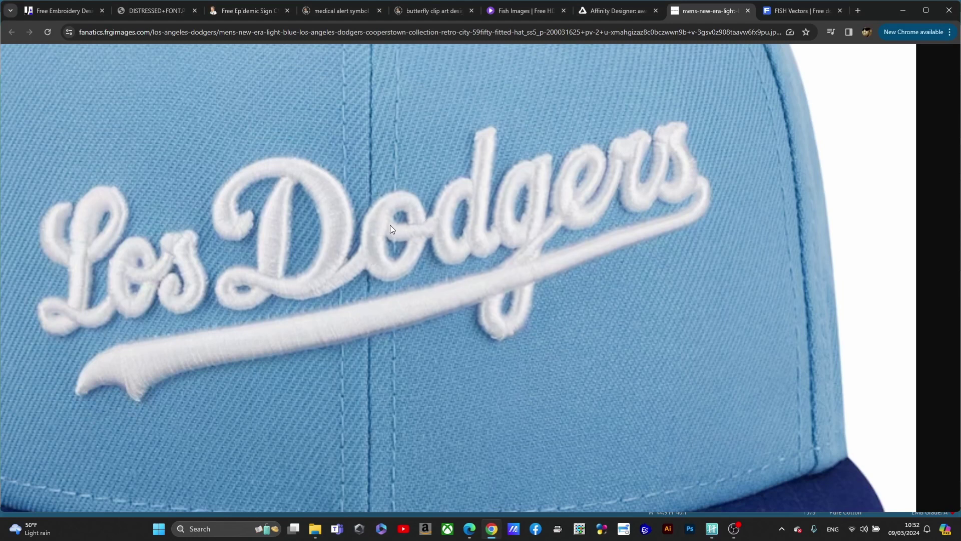
pyautogui.click(893, 10)
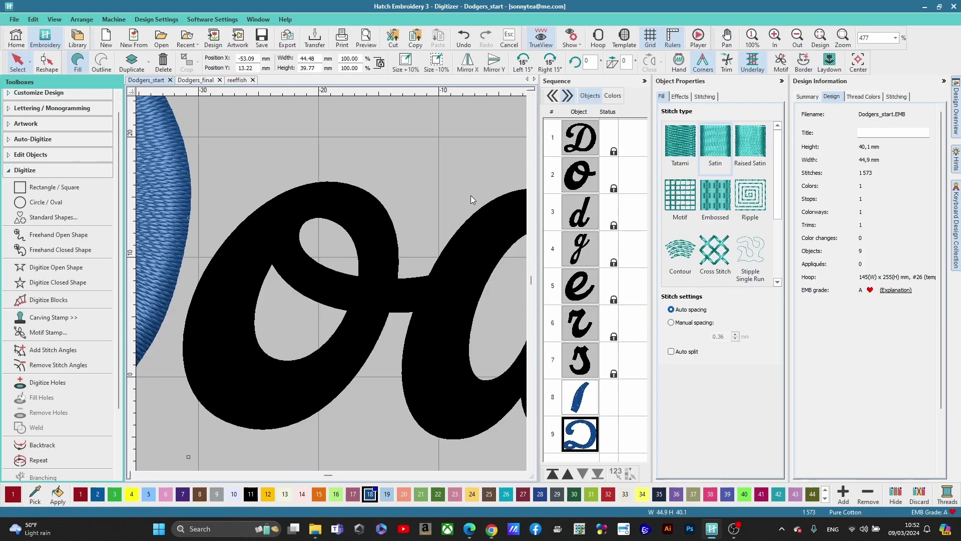
# Start a satin block on the o where its loop meets the connecting stroke, placing the first three point pairs up and around the loop
pyautogui.click(49, 299)
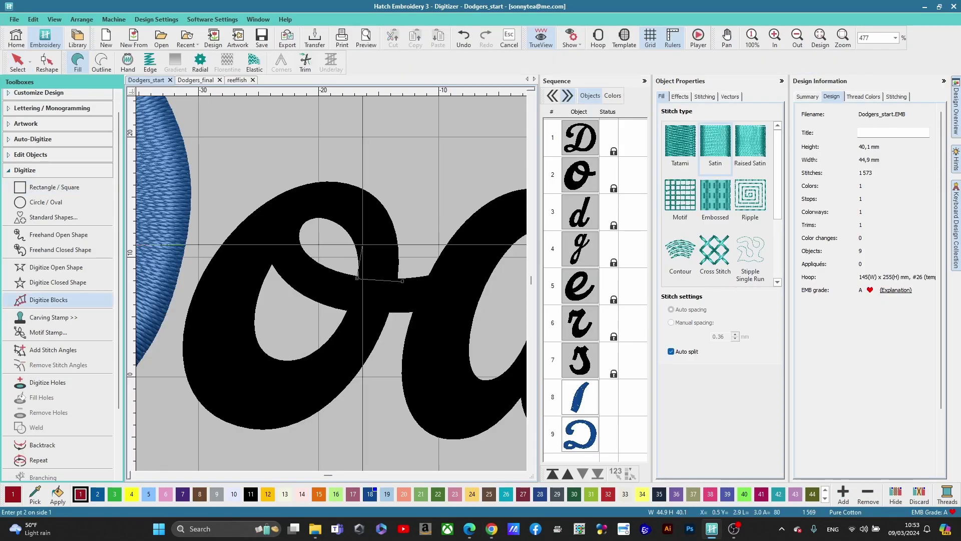
pyautogui.click(358, 247)
pyautogui.click(357, 278)
pyautogui.click(402, 281)
pyautogui.click(394, 220)
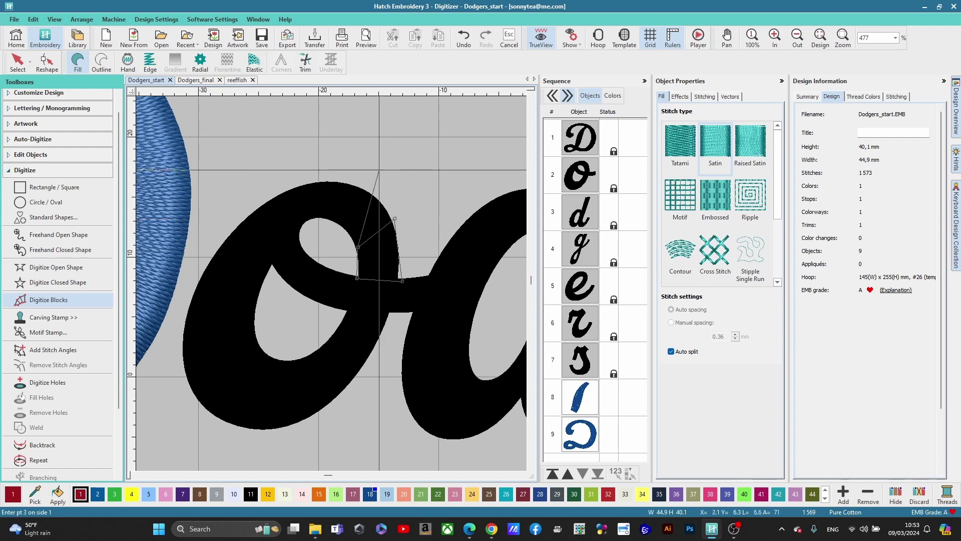
pyautogui.click(334, 220)
pyautogui.click(349, 181)
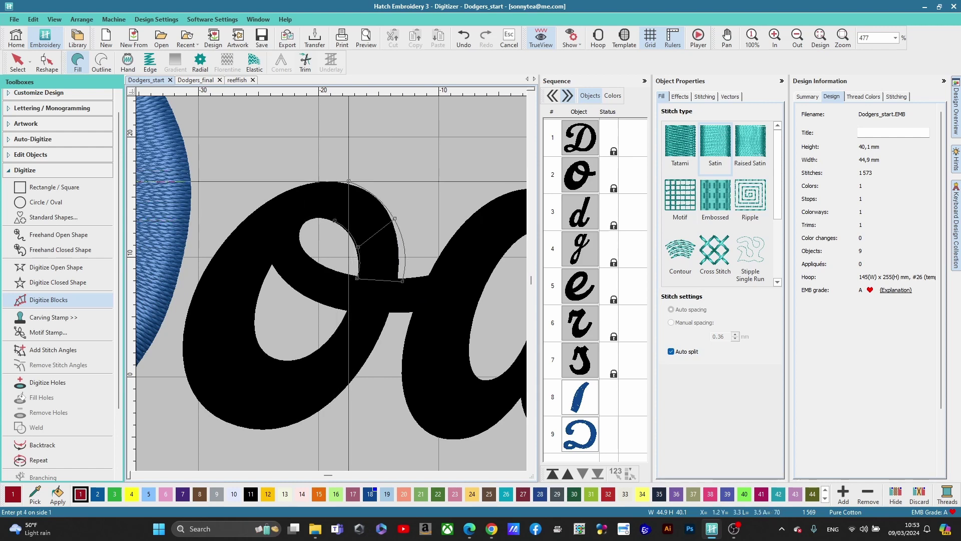
# Add the fourth to seventh point pairs along the inner and outer edges, over the o's top and down its left side
pyautogui.click(305, 219)
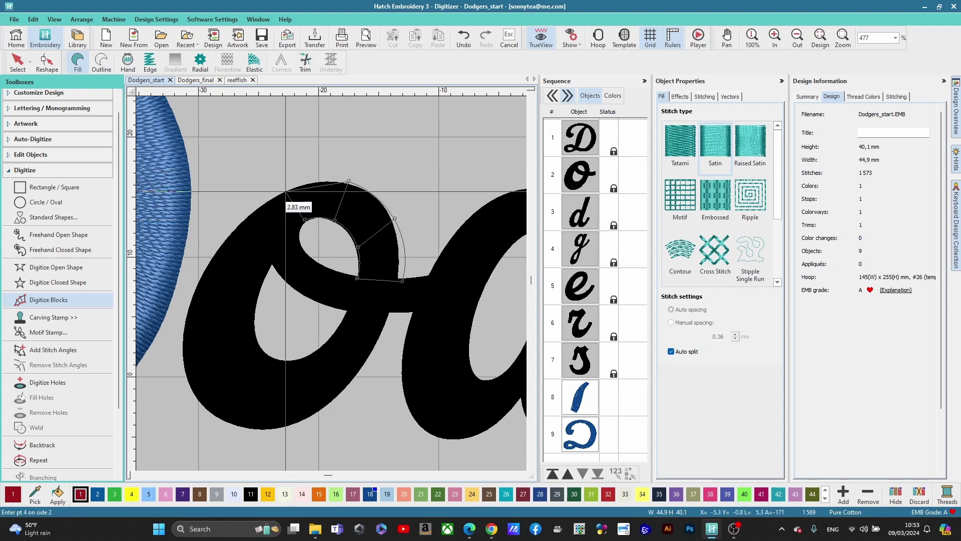
pyautogui.click(285, 192)
pyautogui.click(271, 264)
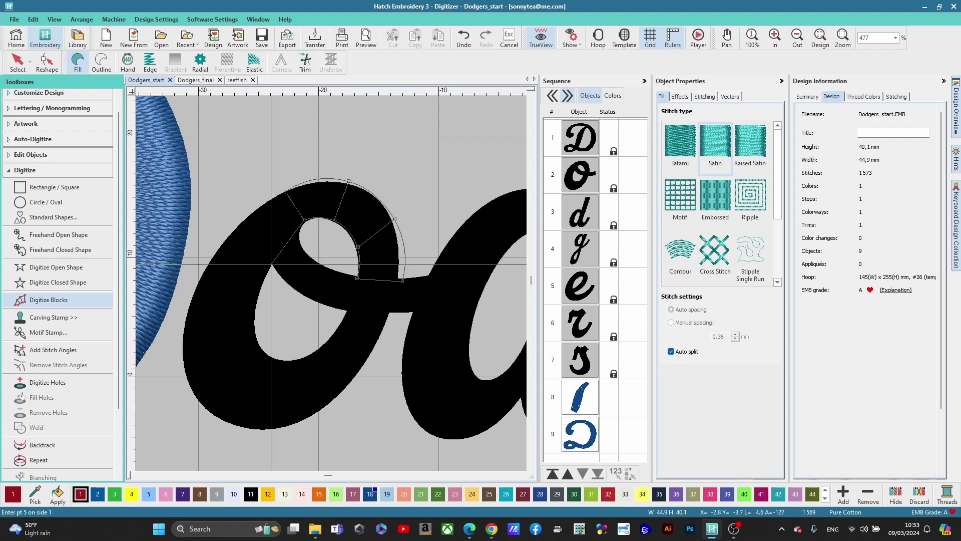
pyautogui.click(234, 223)
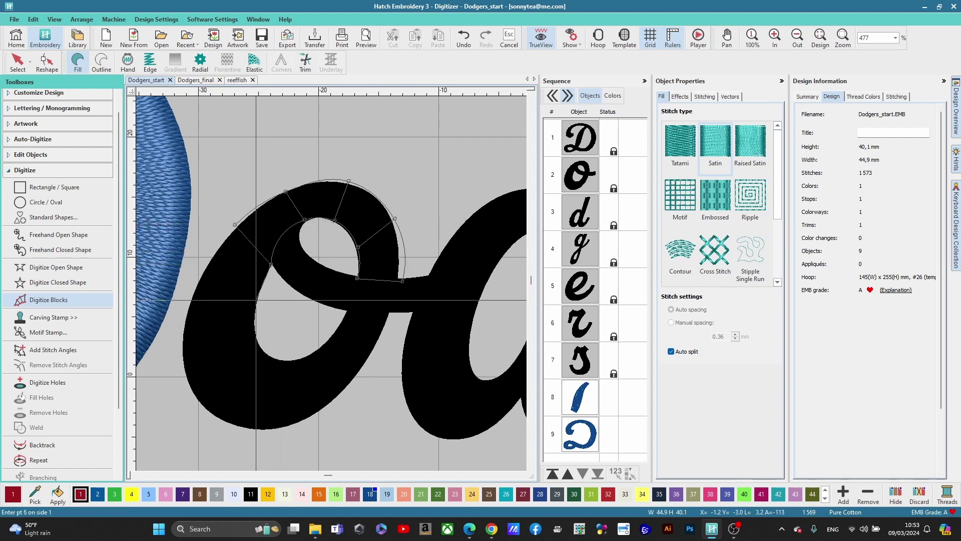
pyautogui.click(256, 299)
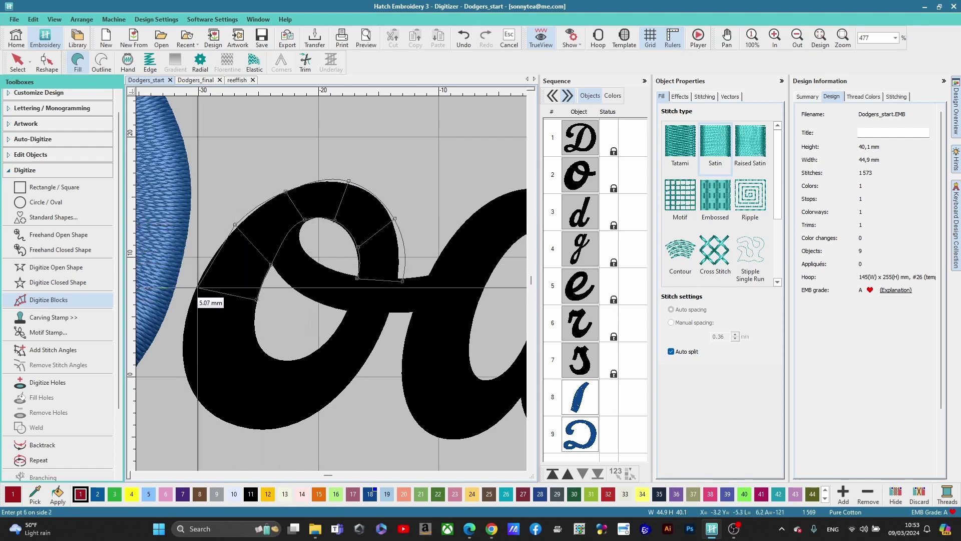
pyautogui.click(198, 286)
pyautogui.click(255, 332)
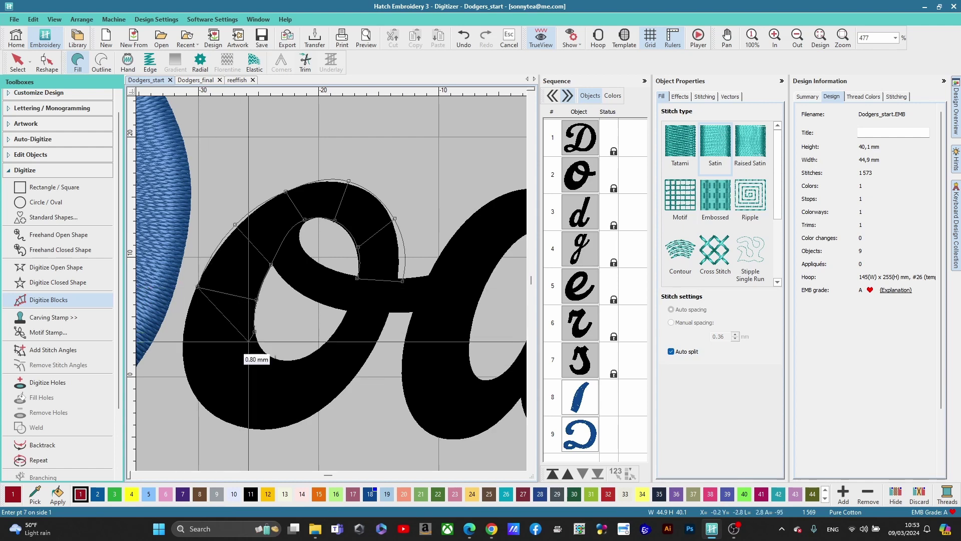
pyautogui.click(182, 364)
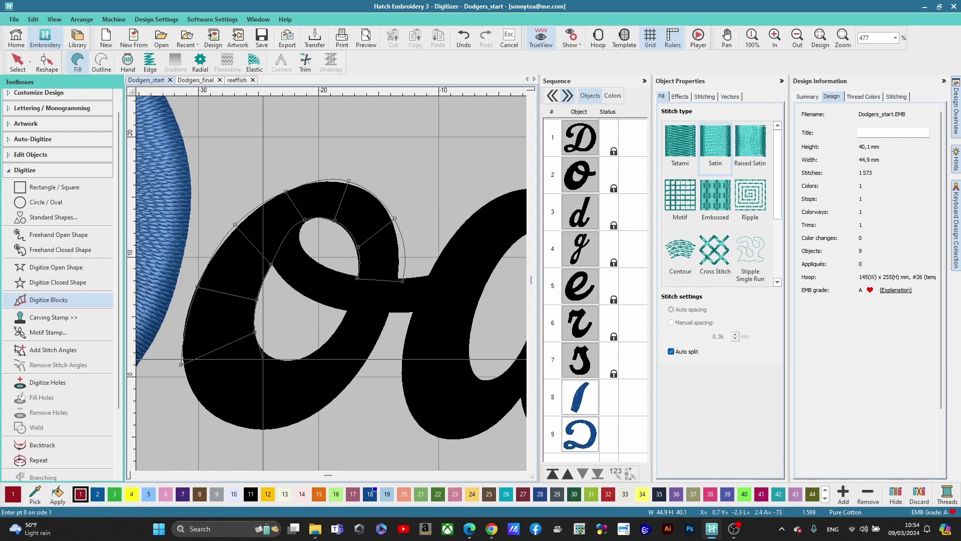
# Add the eighth to eleventh point pairs around the o's bottom and up its right side to the connecting stroke, and finish the satin block
pyautogui.click(266, 354)
pyautogui.click(224, 419)
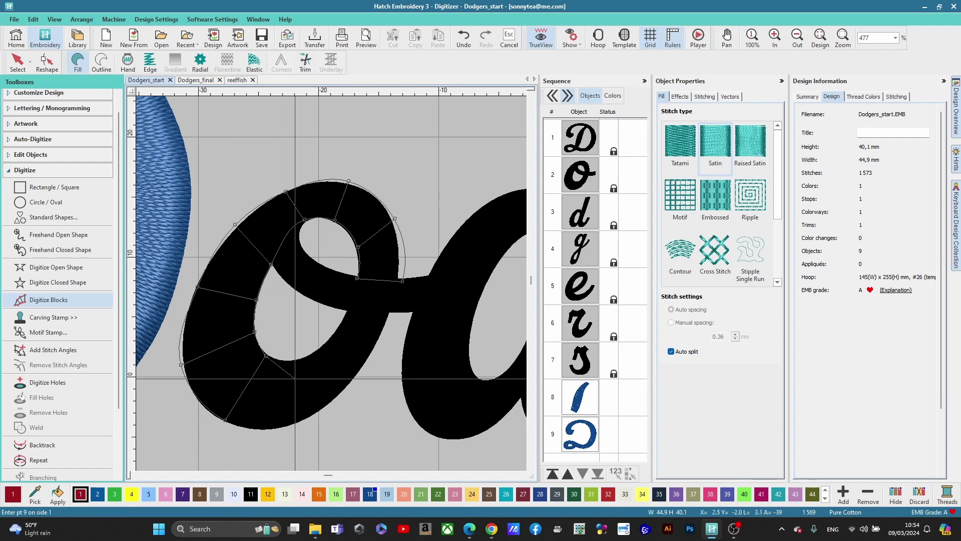
pyautogui.click(296, 360)
pyautogui.click(312, 414)
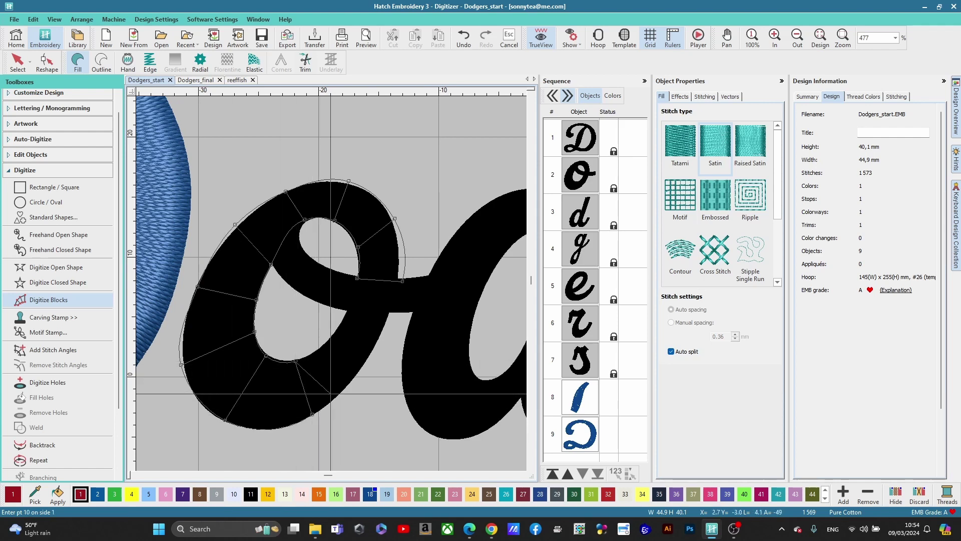
pyautogui.click(342, 325)
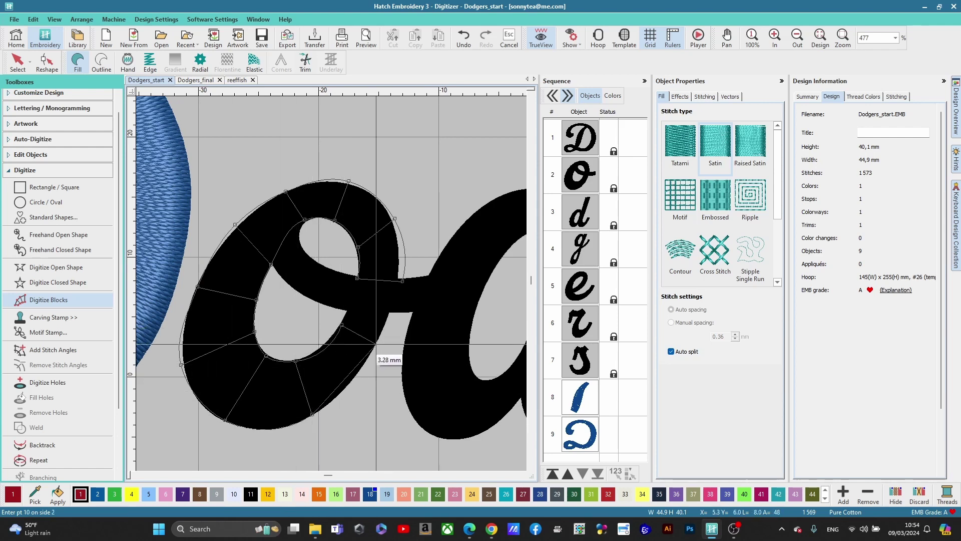
pyautogui.click(376, 345)
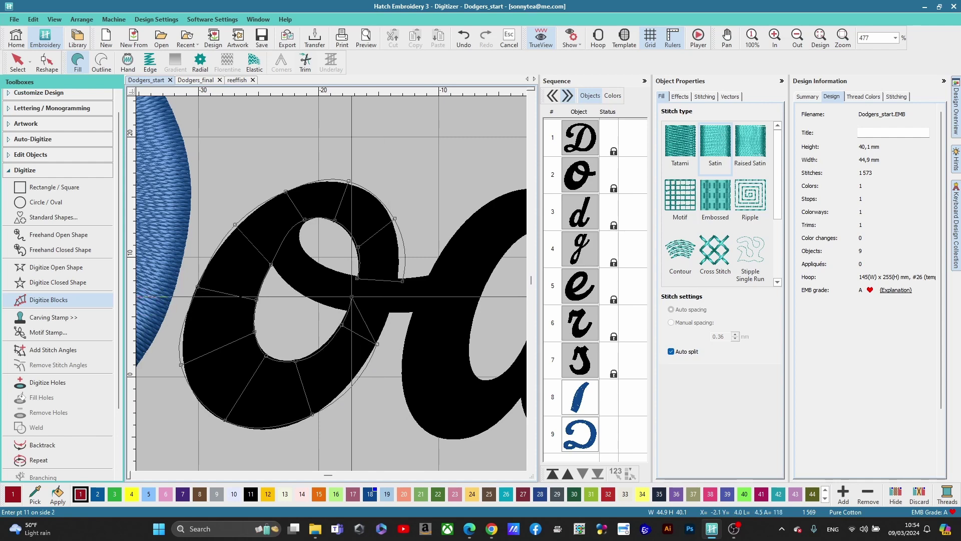
pyautogui.click(396, 305)
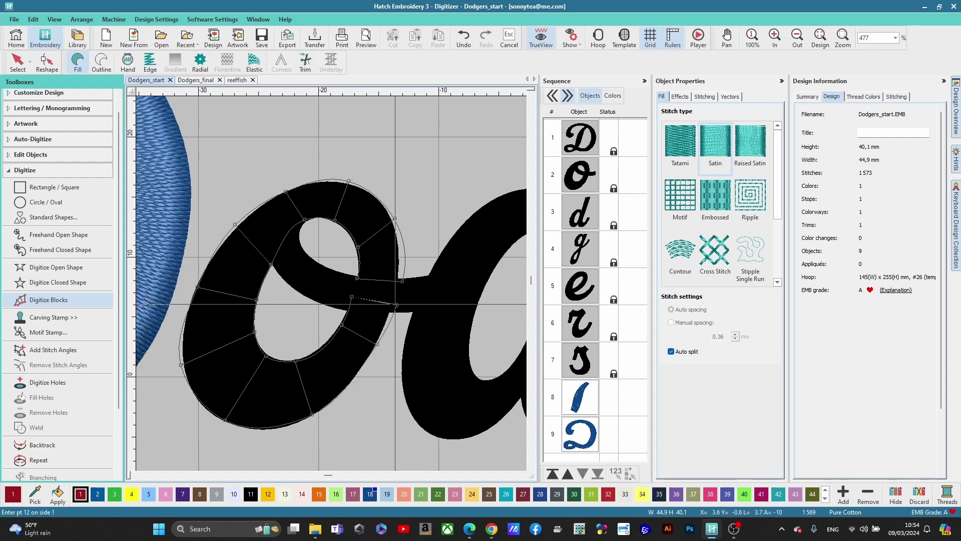
pyautogui.press('Return')
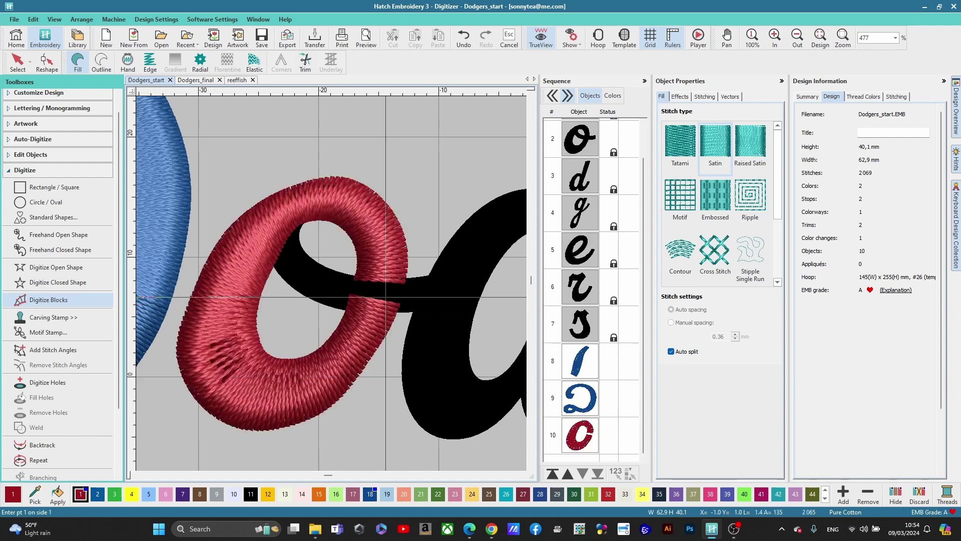
# Recolour the new o block with blue palette colour 18
pyautogui.click(369, 494)
pyautogui.click(16, 65)
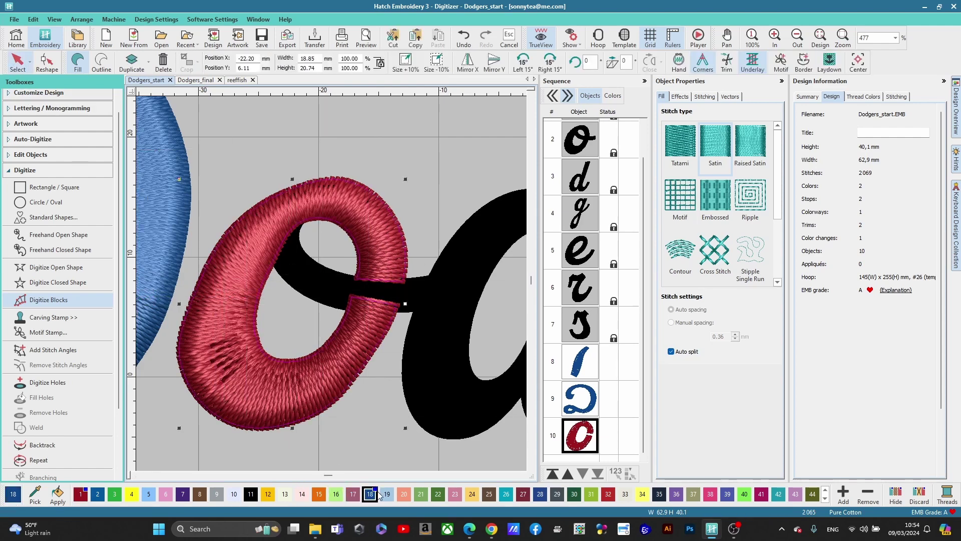
pyautogui.click(369, 494)
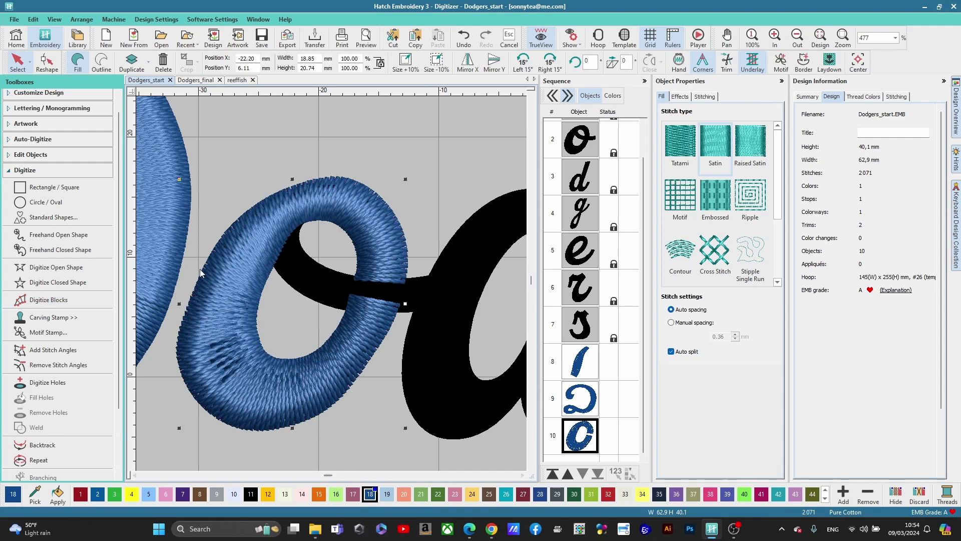
# Reshape the o block's inner edge around the top of the upper loop, nudging its three points onto the artwork
pyautogui.press('h')
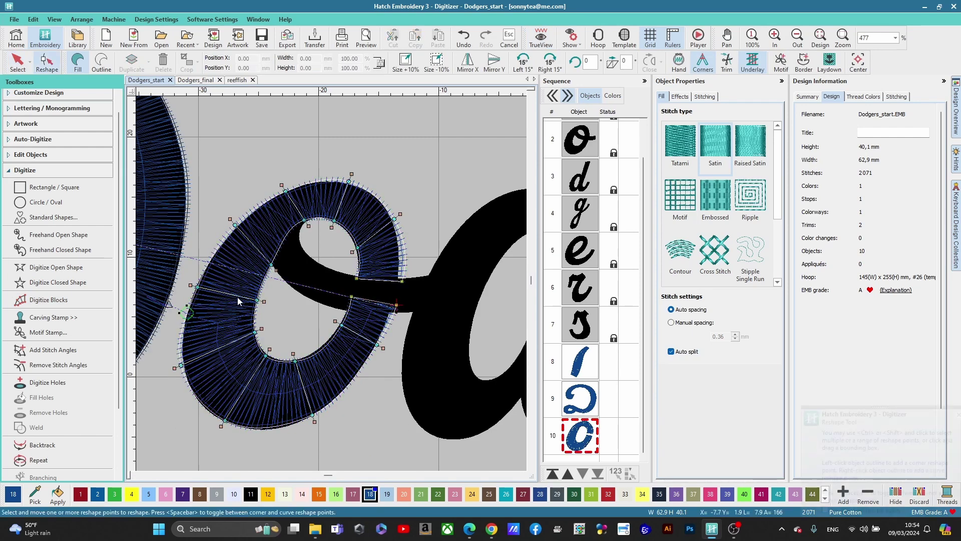
pyautogui.scroll(5, 332, 283)
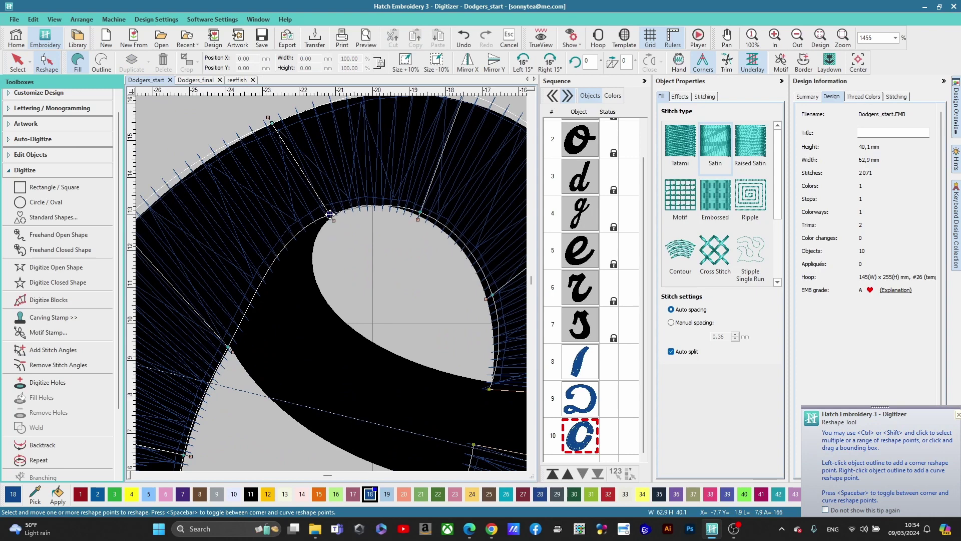
pyautogui.click(332, 216)
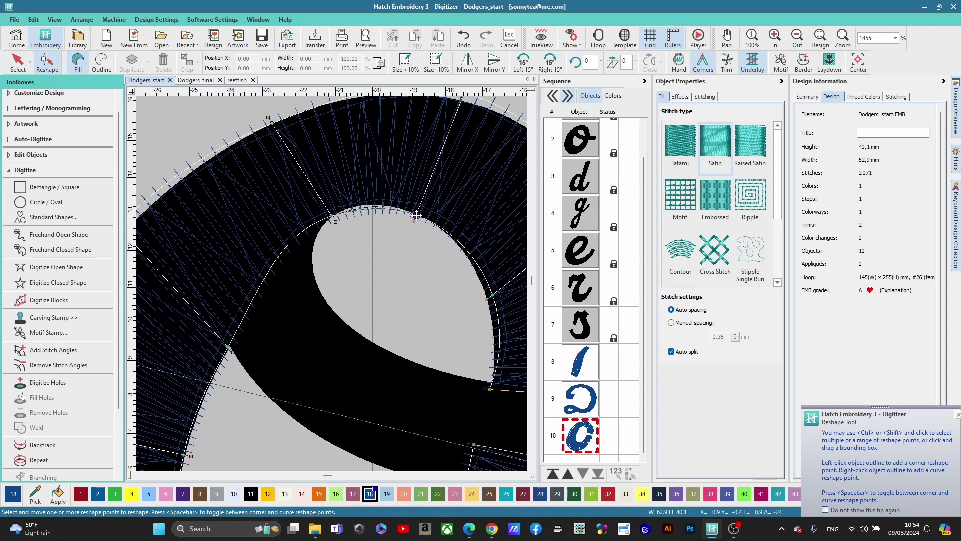
pyautogui.moveTo(417, 212); pyautogui.dragTo(416, 216)
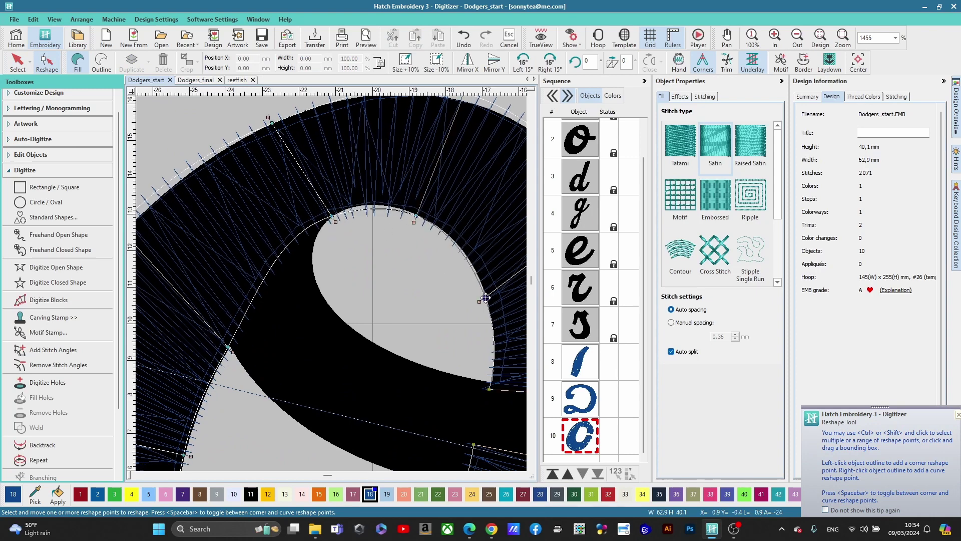
pyautogui.moveTo(486, 298); pyautogui.dragTo(484, 299)
# Pull the loop's outer end corner and the outer points on its upper right inward to match the artwork
pyautogui.scroll(-3, 332, 278)
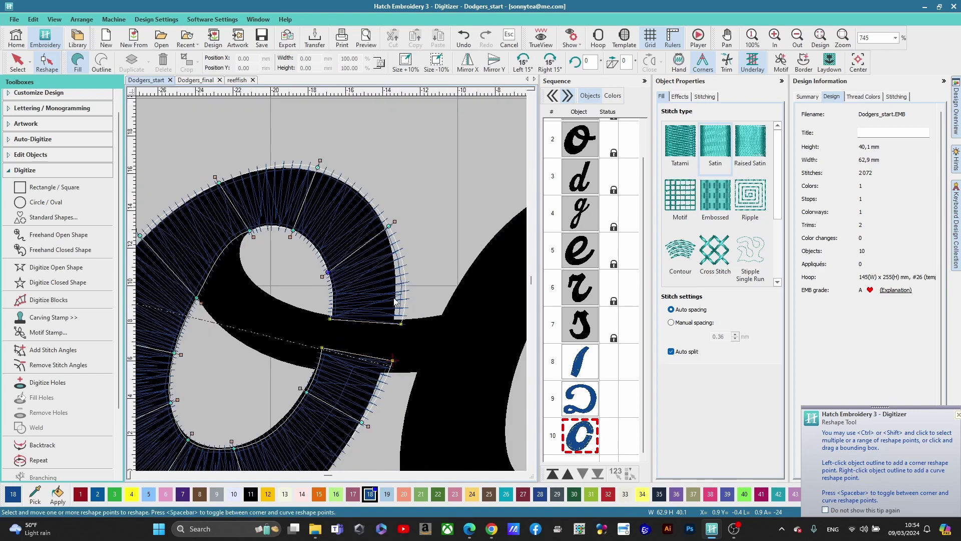
pyautogui.scroll(3, 333, 286)
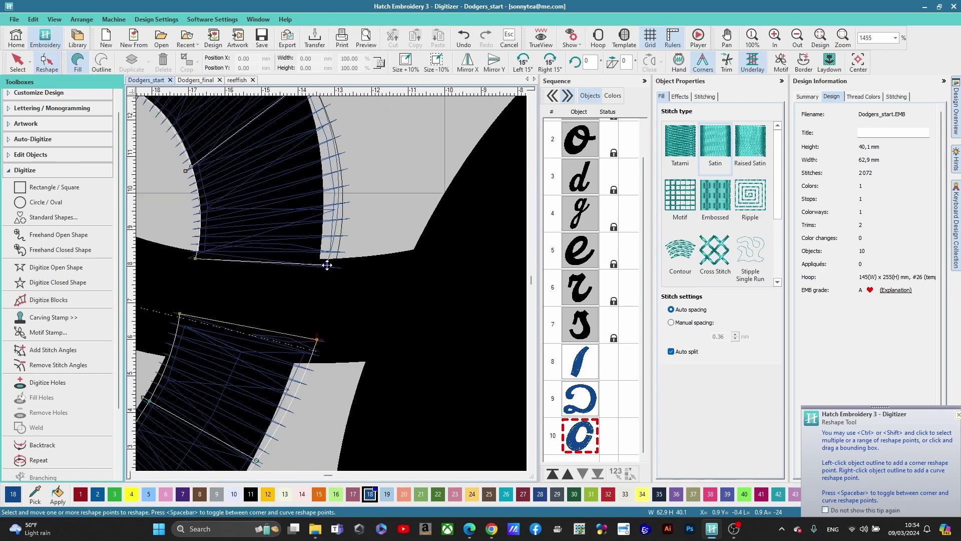
pyautogui.moveTo(317, 260); pyautogui.dragTo(315, 261)
pyautogui.scroll(-2, 343, 250)
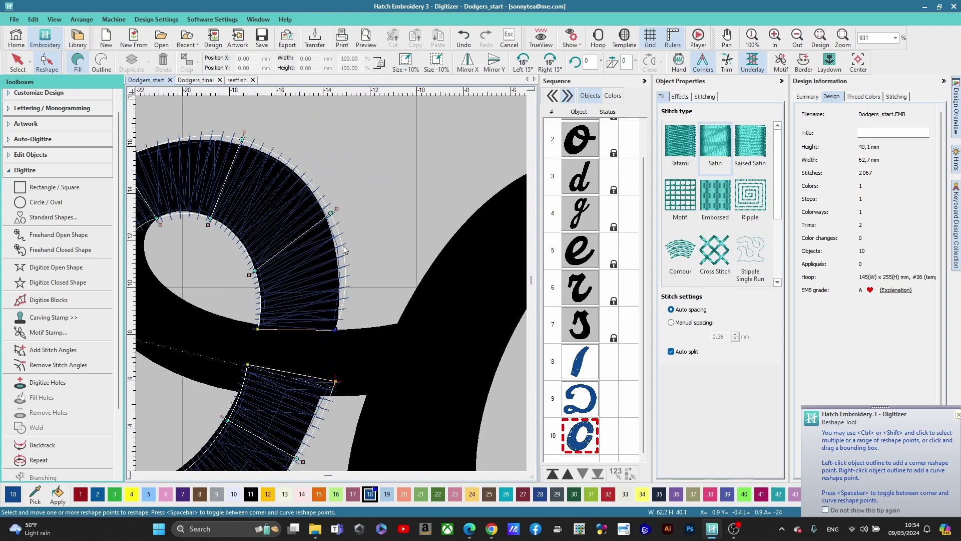
pyautogui.moveTo(329, 215); pyautogui.dragTo(326, 220)
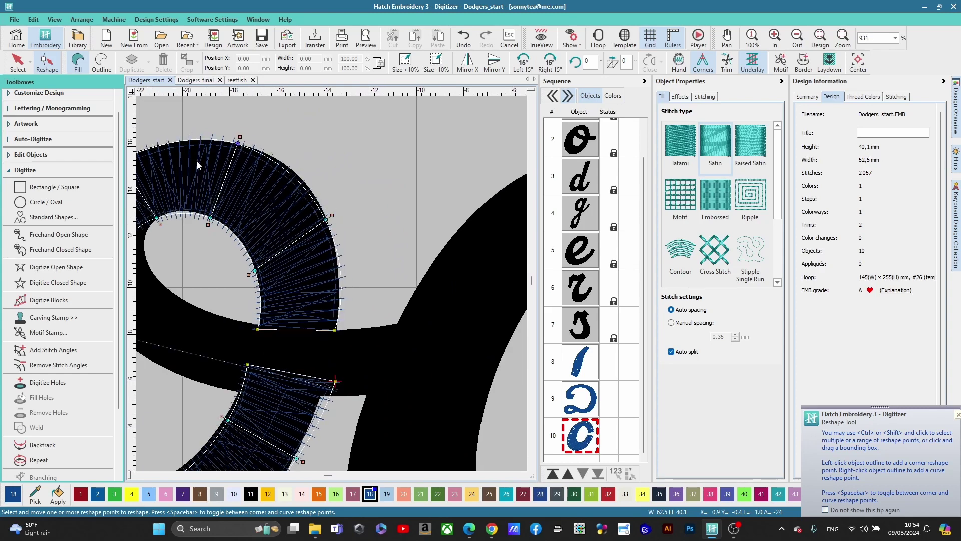
# Adjust the outer points down the o's left side so the satin edge follows the artwork
pyautogui.scroll(-2, 331, 287)
pyautogui.scroll(3, 230, 329)
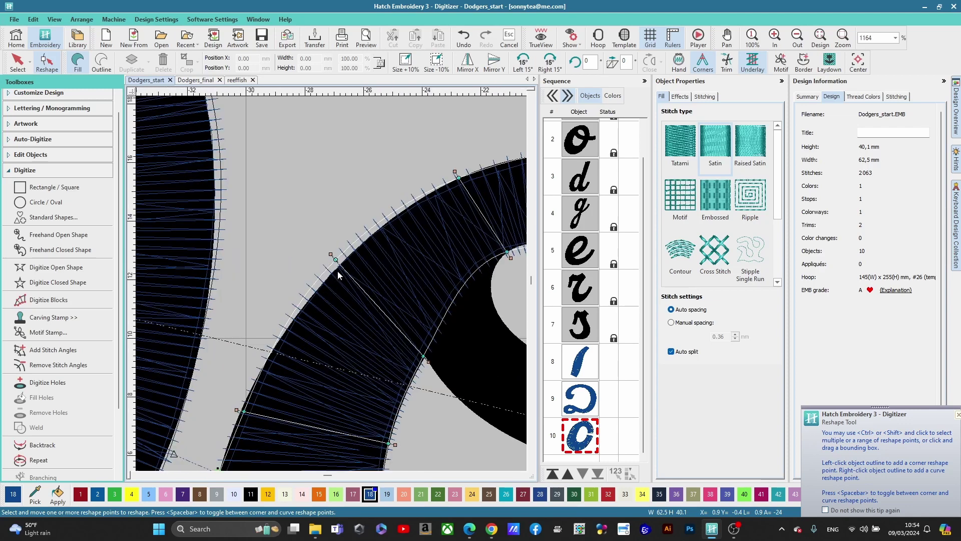
pyautogui.click(341, 266)
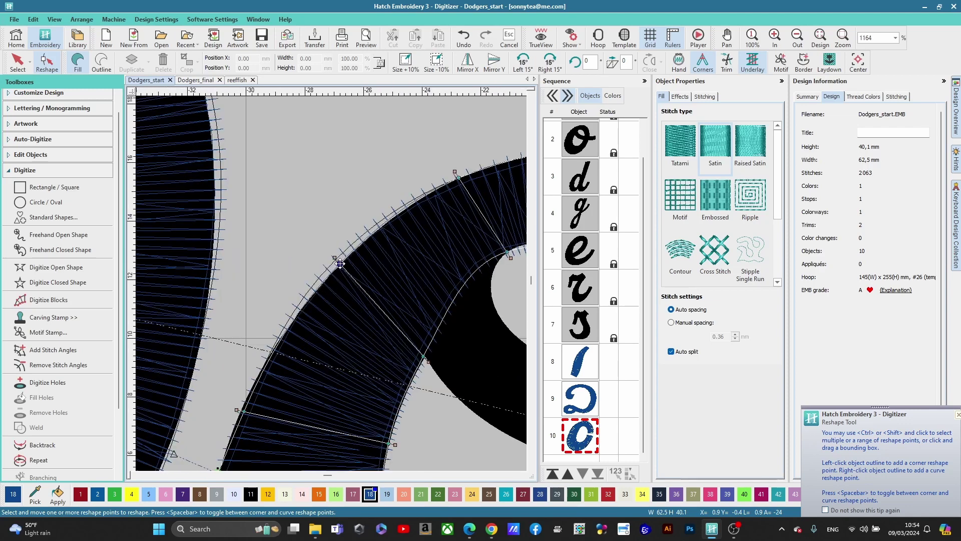
pyautogui.scroll(-1, 323, 308)
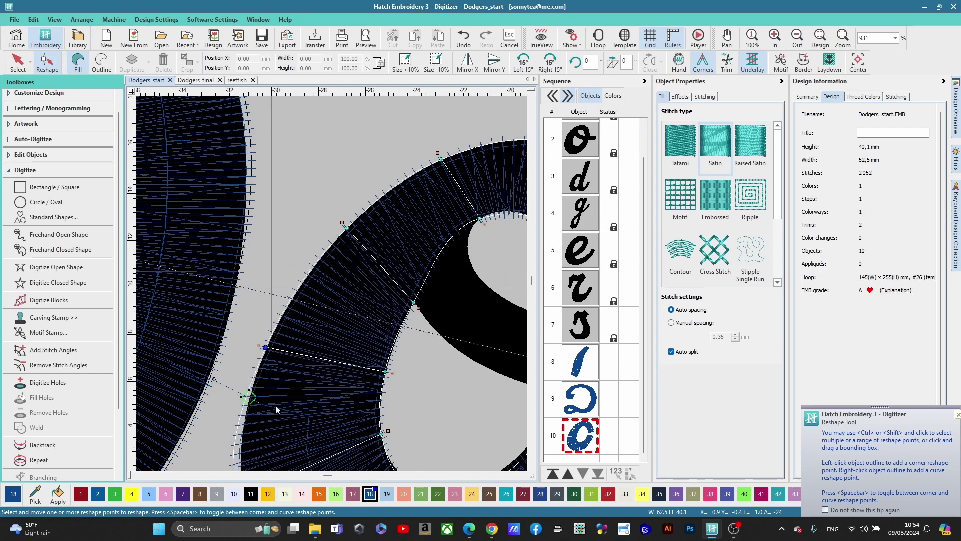
pyautogui.scroll(-2, 333, 292)
pyautogui.moveTo(305, 333); pyautogui.dragTo(308, 330)
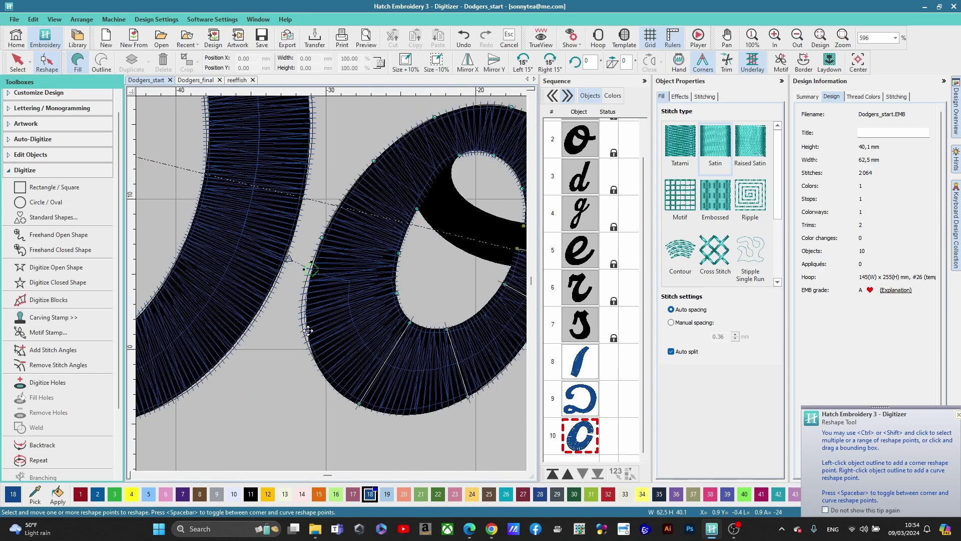
# Add a reshape point on the o's lower-left outer edge, move it onto the artwork outline, and adjust the bottom outer point
pyautogui.click(326, 374)
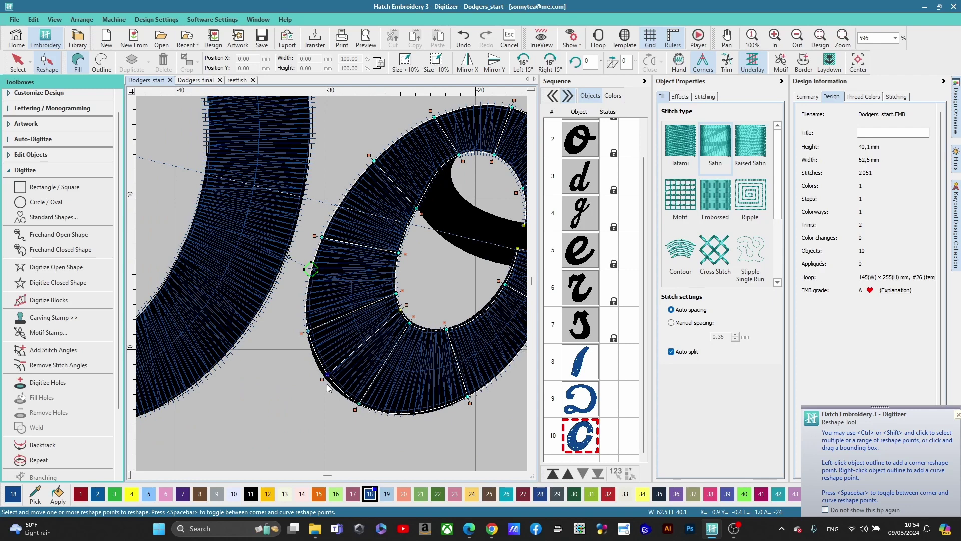
pyautogui.moveTo(327, 375); pyautogui.dragTo(325, 376)
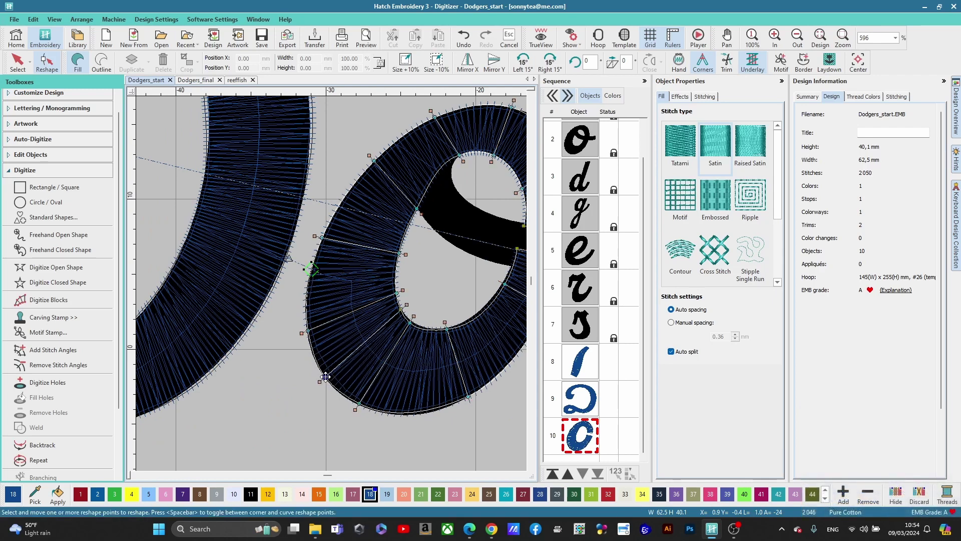
pyautogui.click(468, 399)
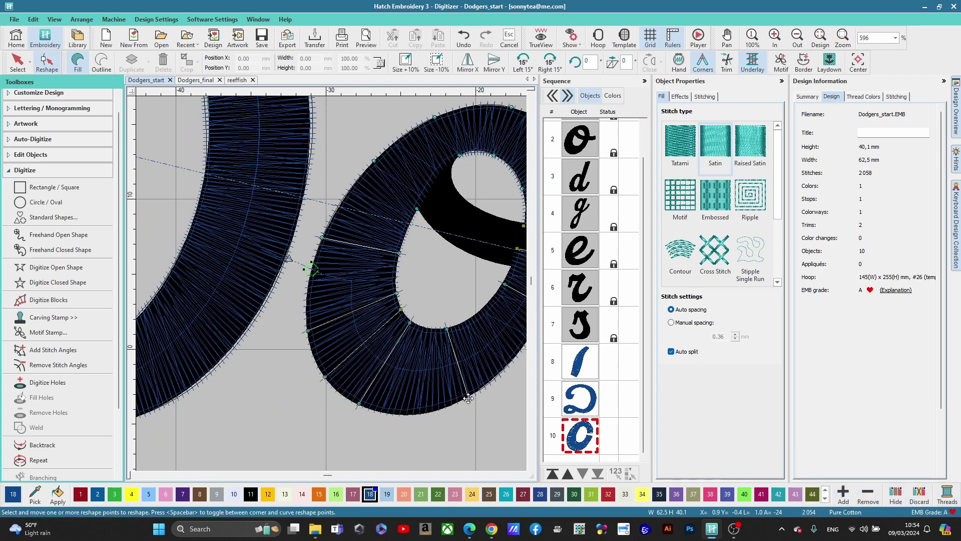
# Move the o's lower-right outer point and the block's end corner at the connecting stroke inward onto the artwork edge
pyautogui.scroll(-2, 333, 286)
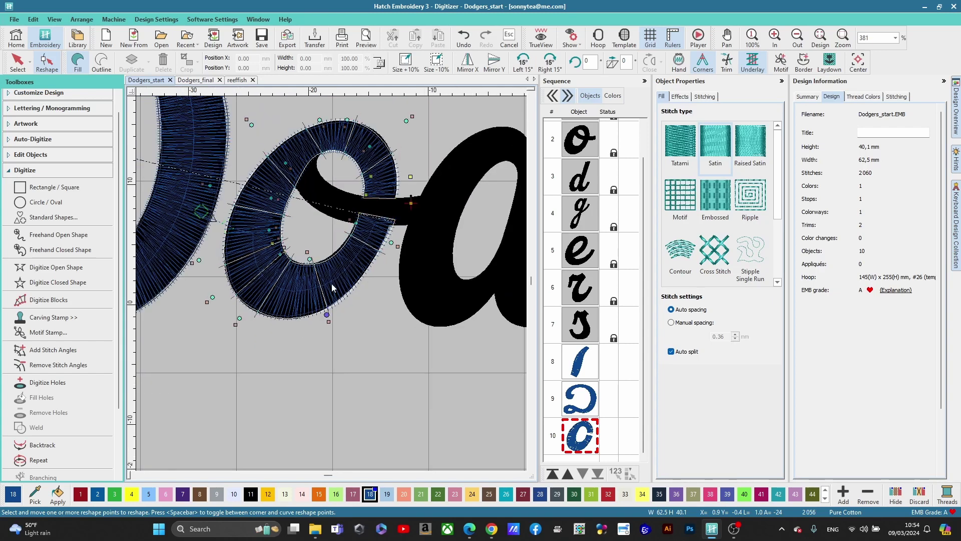
pyautogui.scroll(5, 331, 283)
pyautogui.moveTo(419, 256); pyautogui.dragTo(417, 253)
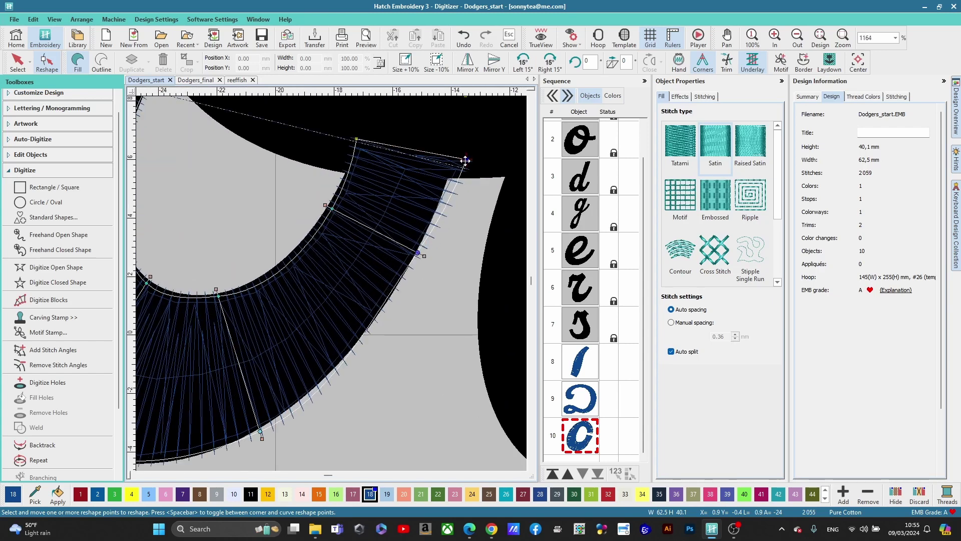
pyautogui.moveTo(465, 160); pyautogui.dragTo(452, 160)
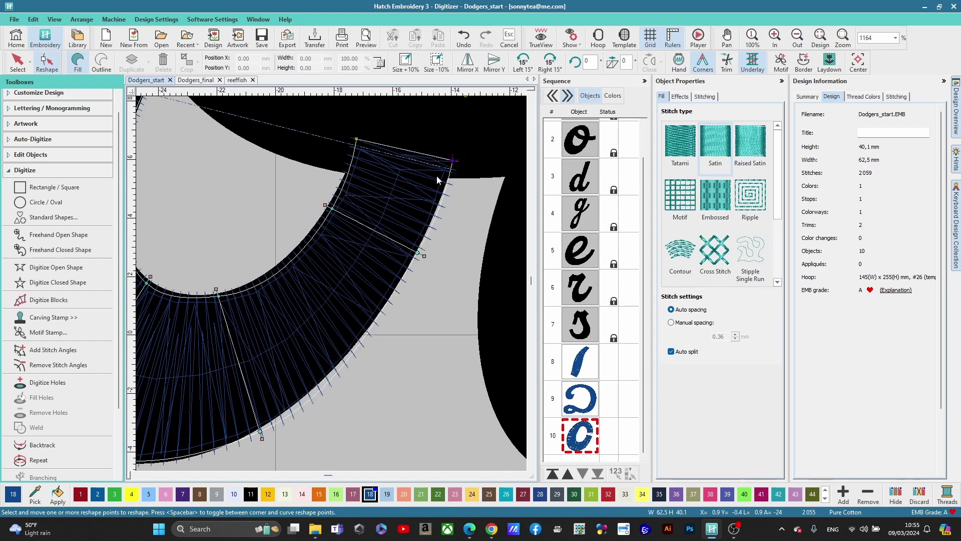
# Fit the inner edge points around the bottom of the o's large opening to the artwork, and finish reshaping
pyautogui.moveTo(332, 209); pyautogui.dragTo(325, 208)
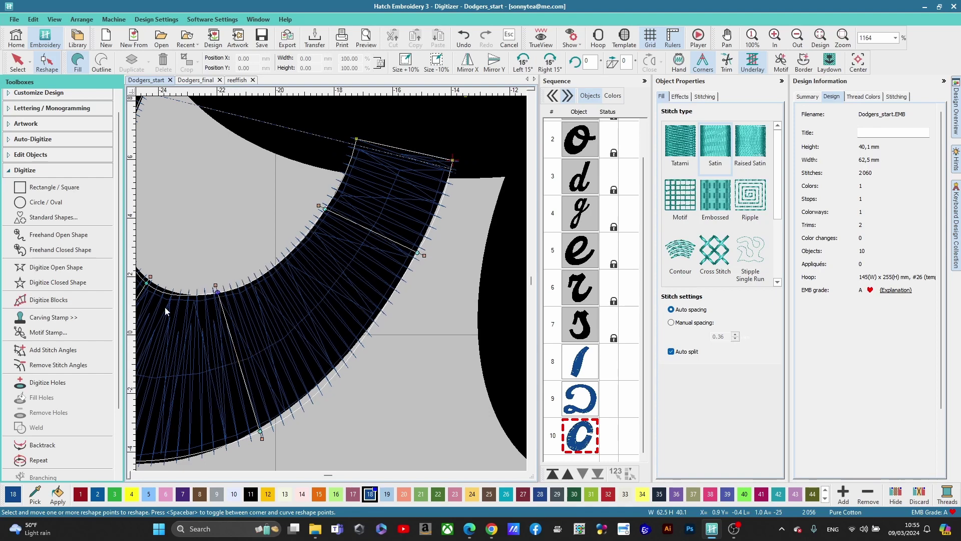
pyautogui.scroll(-1, 333, 284)
pyautogui.scroll(3, 328, 273)
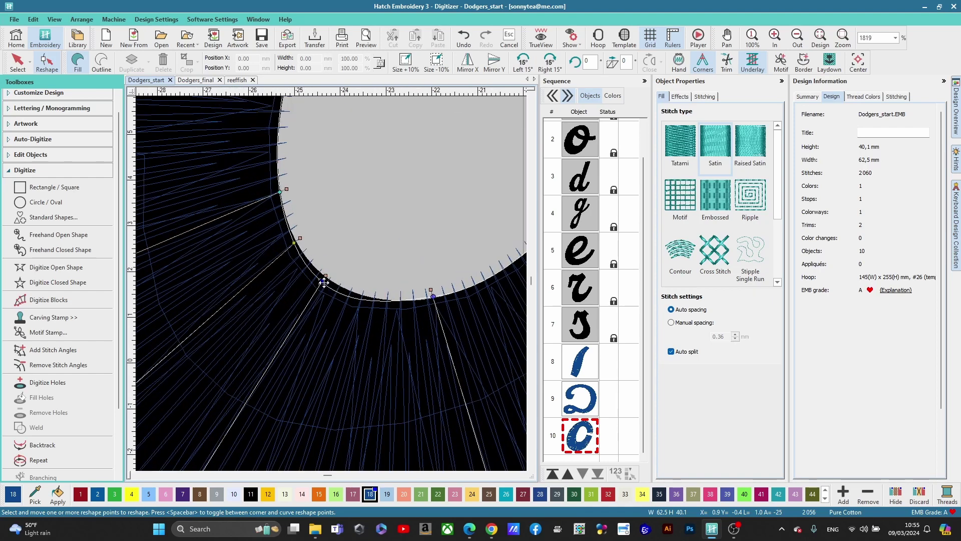
pyautogui.click(324, 283)
pyautogui.scroll(-2, 328, 285)
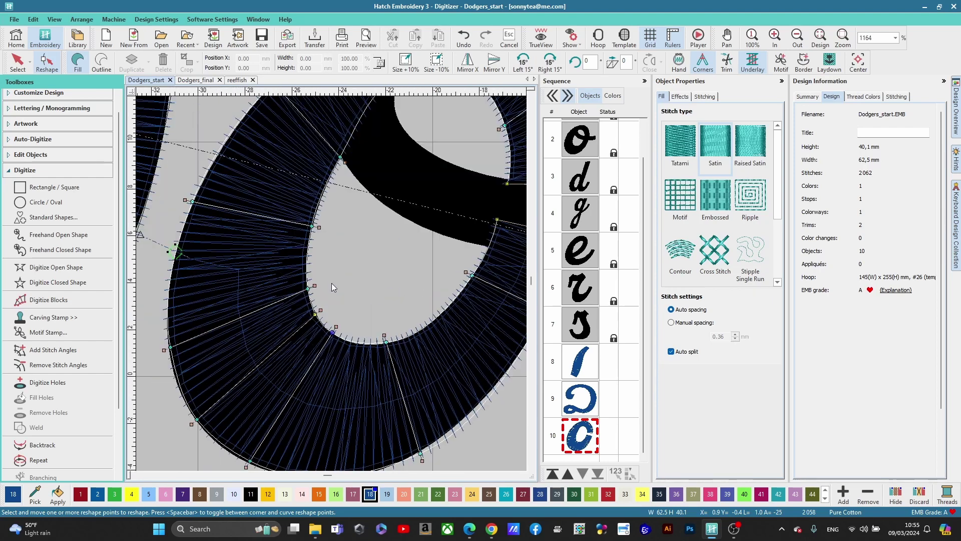
pyautogui.scroll(-3, 331, 283)
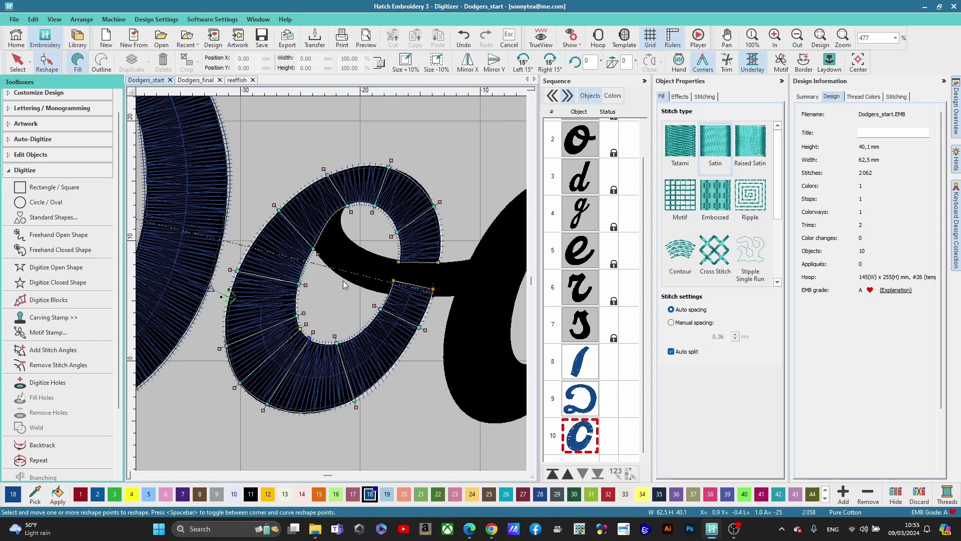
pyautogui.press('Escape')
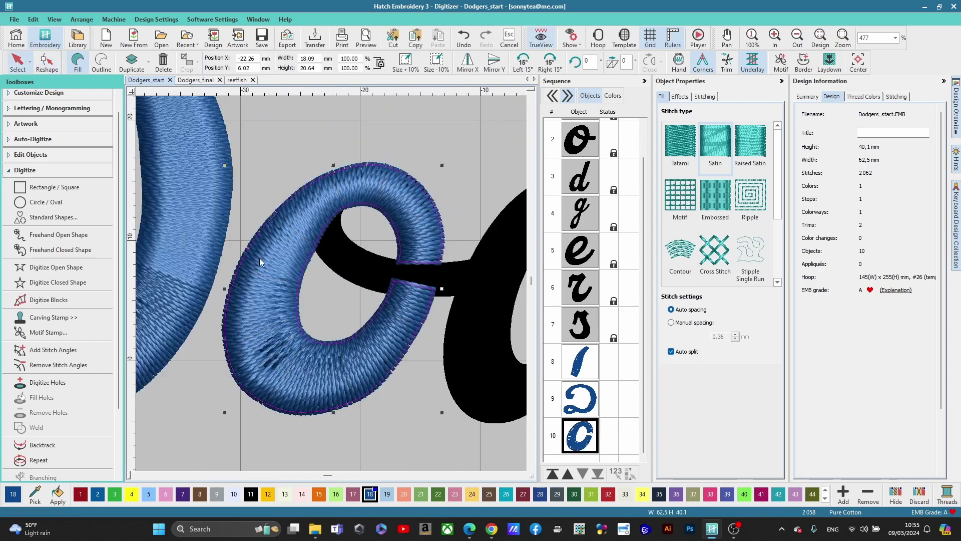
# Turn off TrueView and digitize the o's connecting stroke as a satin block from the small opening's upper left across to the d
pyautogui.click(48, 299)
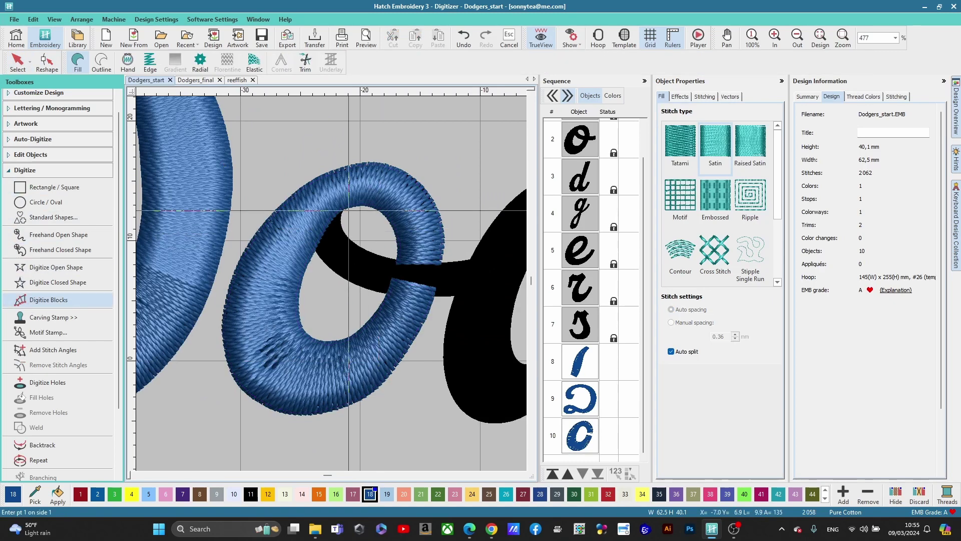
pyautogui.press('t')
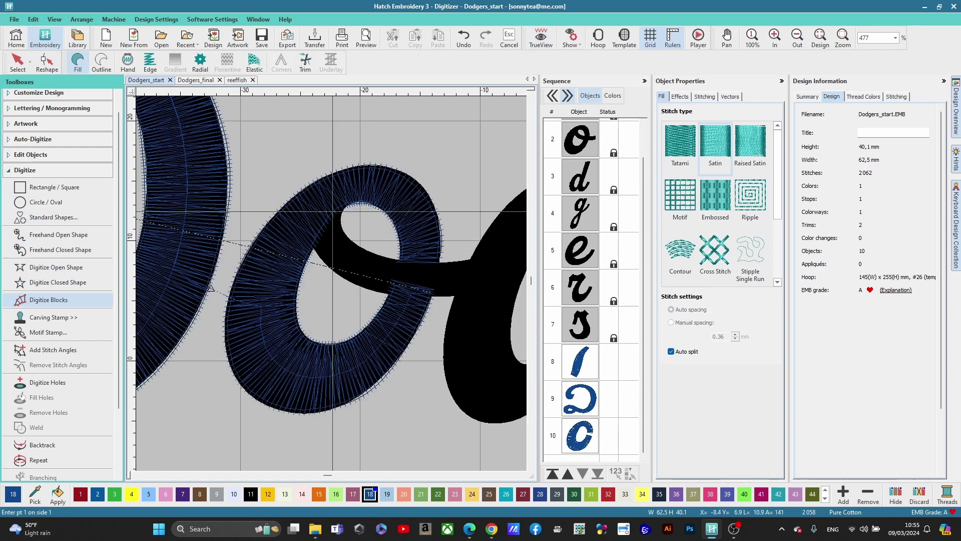
pyautogui.click(435, 292)
pyautogui.click(338, 199)
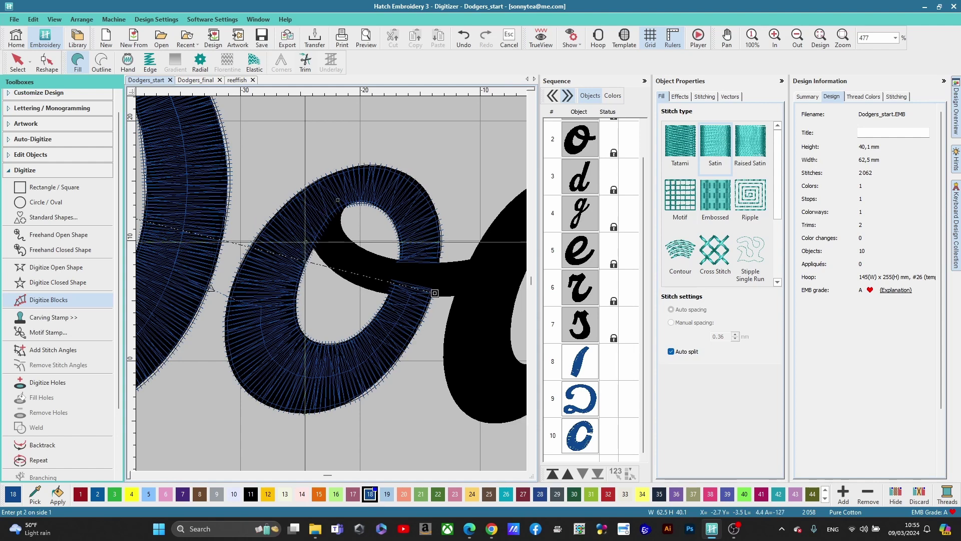
pyautogui.click(305, 242)
pyautogui.click(349, 241)
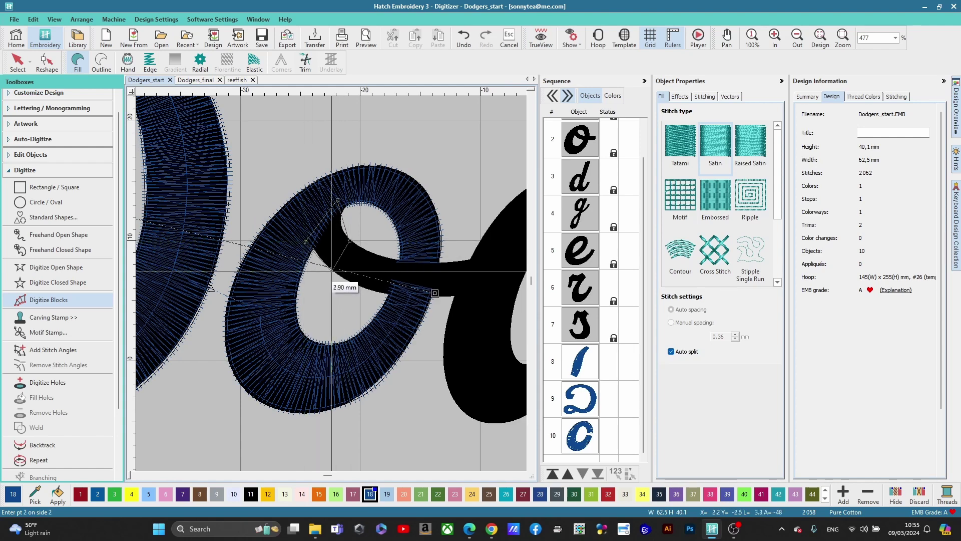
pyautogui.click(332, 269)
pyautogui.click(410, 264)
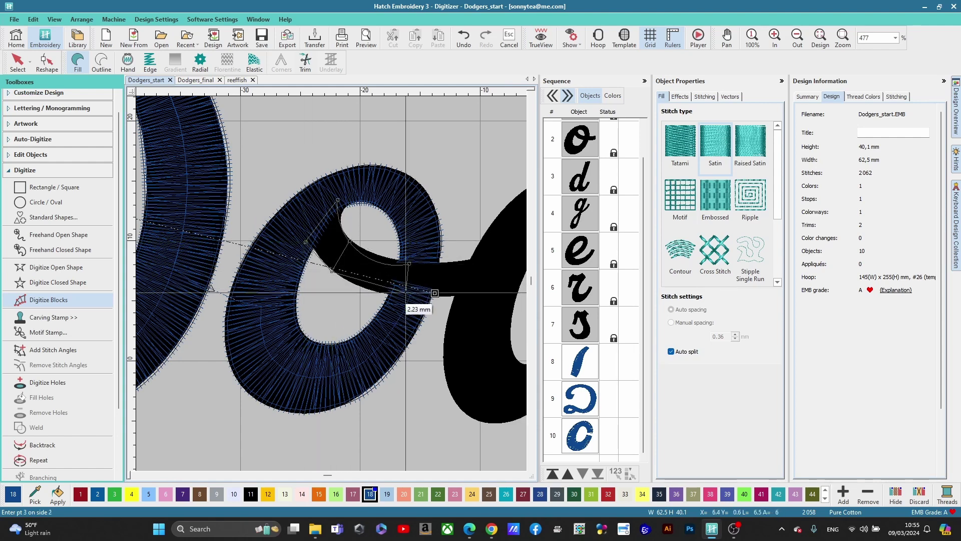
pyautogui.click(406, 300)
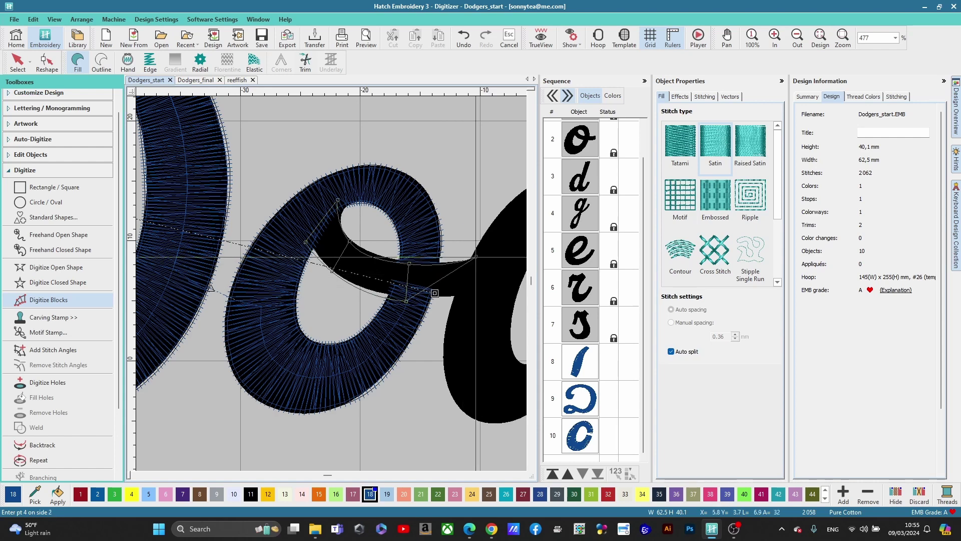
pyautogui.click(476, 257)
pyautogui.click(466, 297)
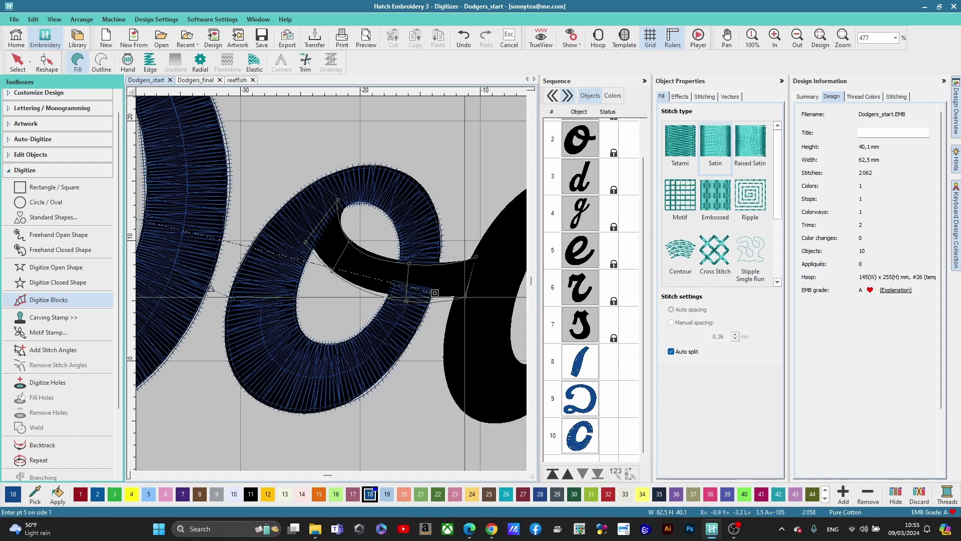
pyautogui.press('Return')
# Reshape the connecting stroke's block by moving its stitch start point to the stroke's upper-left corner
pyautogui.scroll(-3, 240, 295)
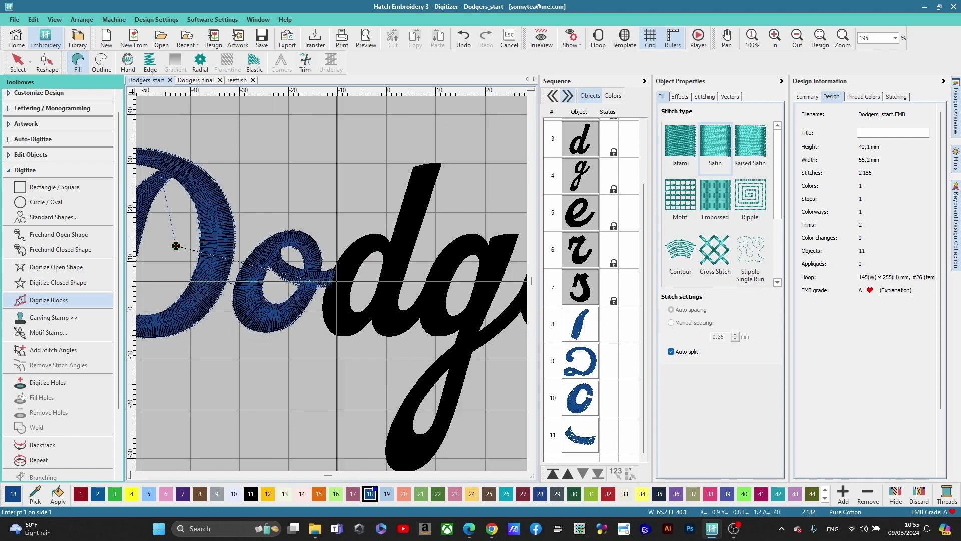
pyautogui.scroll(3, 302, 302)
pyautogui.press('h')
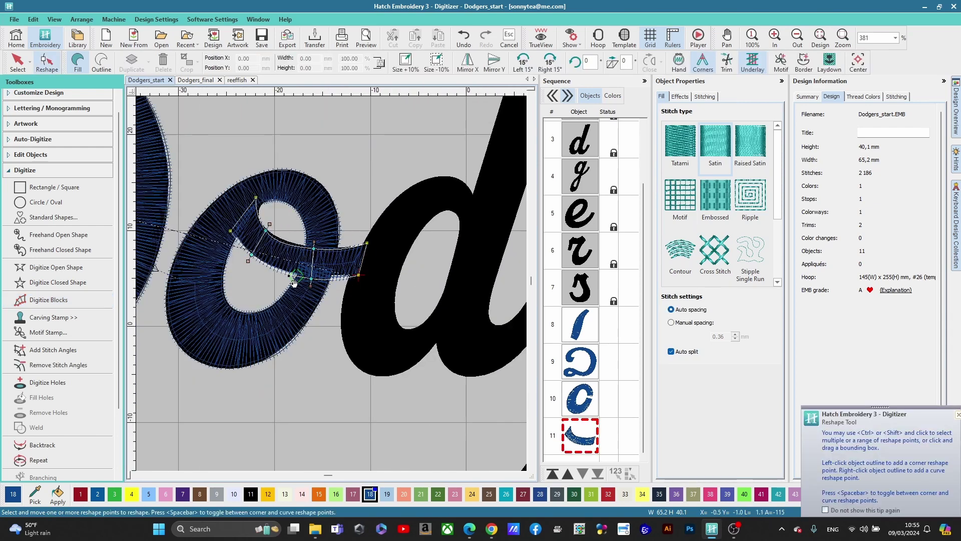
pyautogui.moveTo(294, 281); pyautogui.dragTo(256, 198)
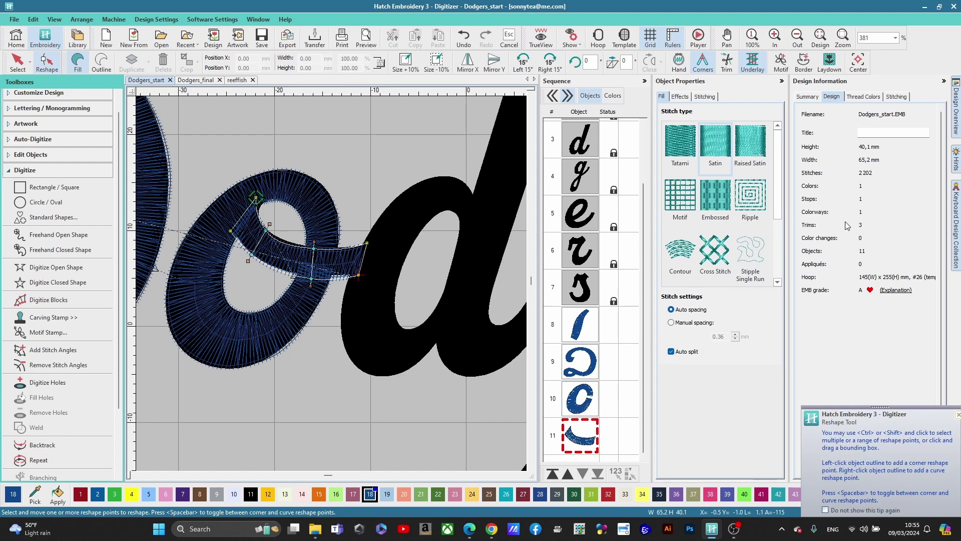
pyautogui.press('Escape')
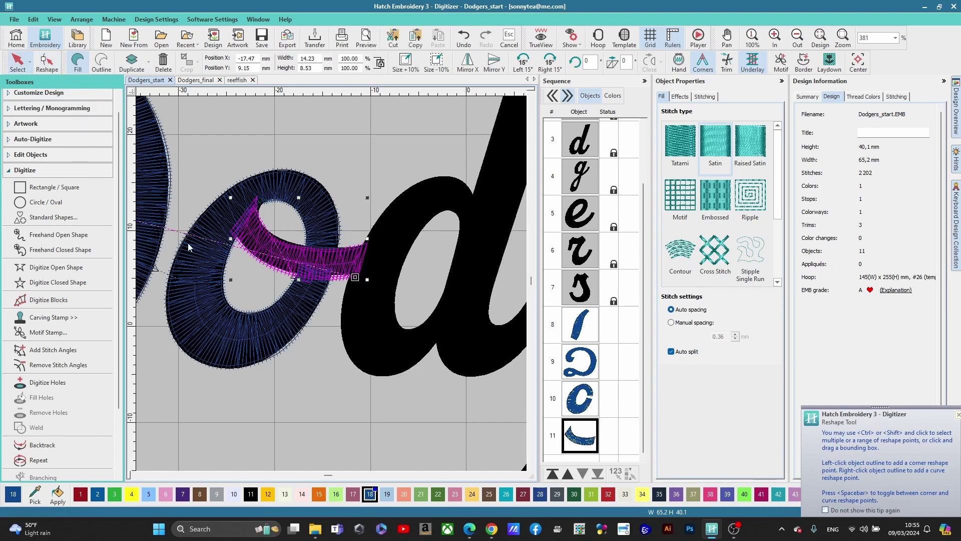
# Reshape the o's main body by moving its stitch end point to the upper-left start of the connecting stroke
pyautogui.hotkey('shift', 'Tab')
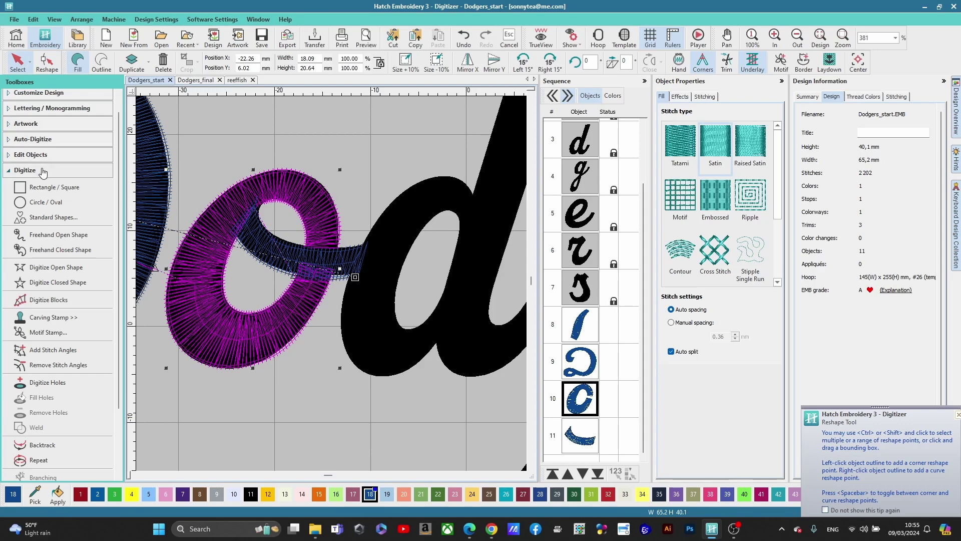
pyautogui.press('h')
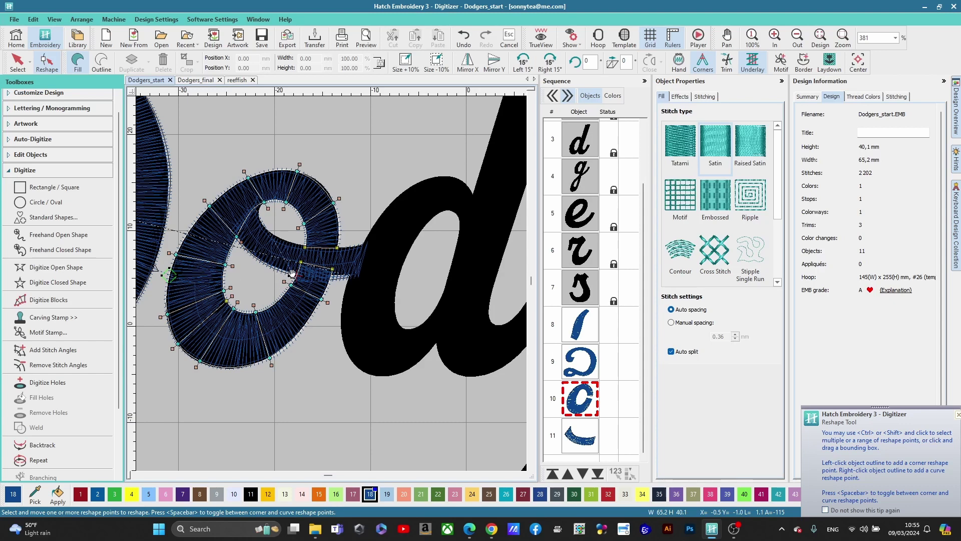
pyautogui.click(255, 205)
pyautogui.scroll(-4, 332, 285)
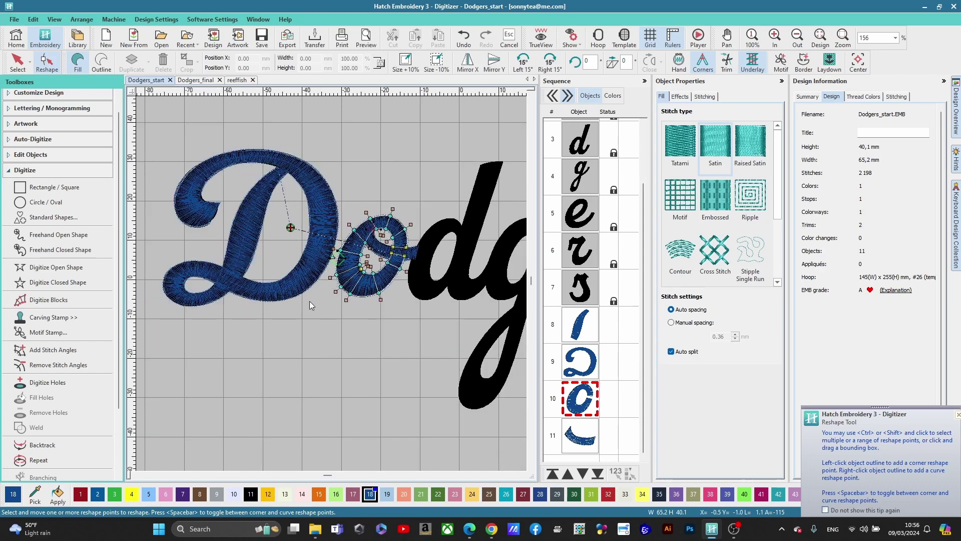
pyautogui.press('Escape')
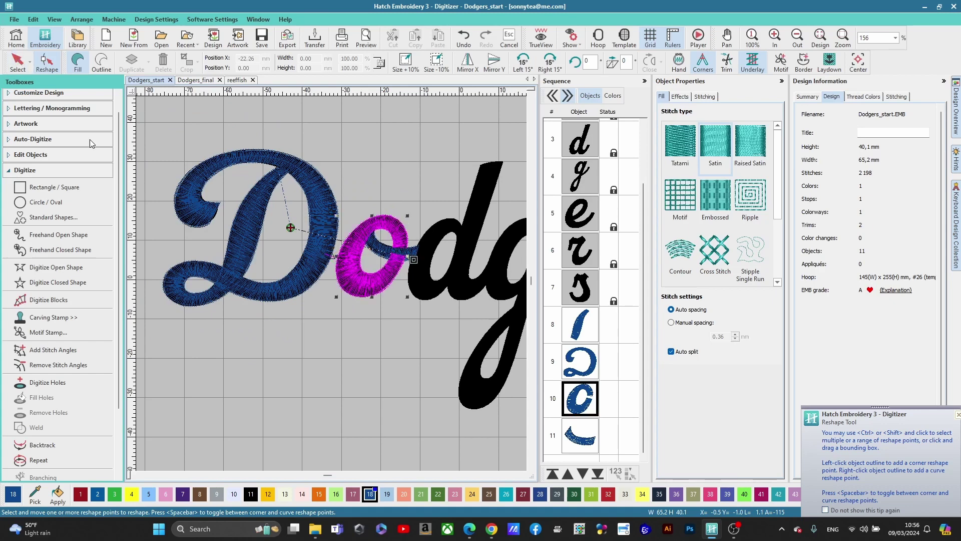
# Reshape the connecting stroke, moving the lower edge point near the o's right side up onto the artwork outline
pyautogui.click(412, 307)
pyautogui.scroll(3, 332, 288)
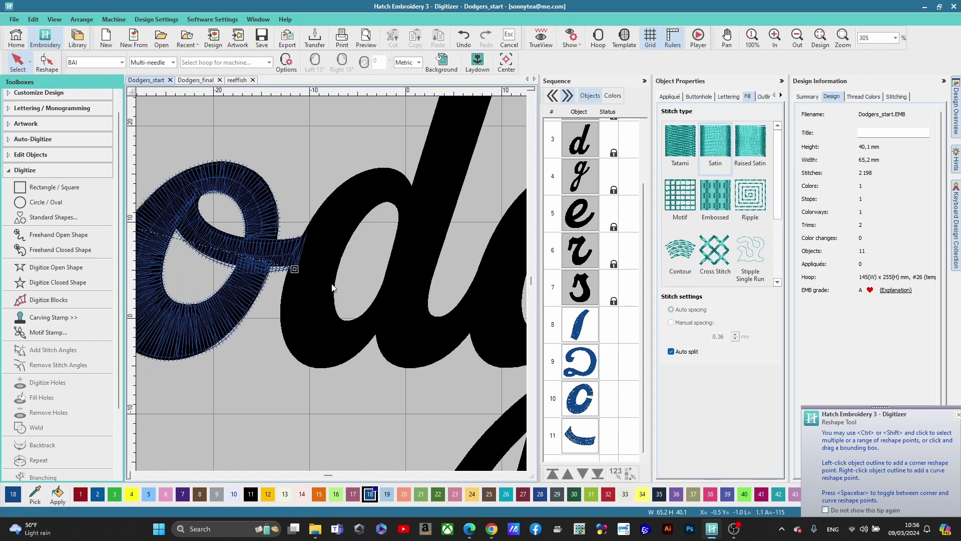
pyautogui.scroll(3, 321, 281)
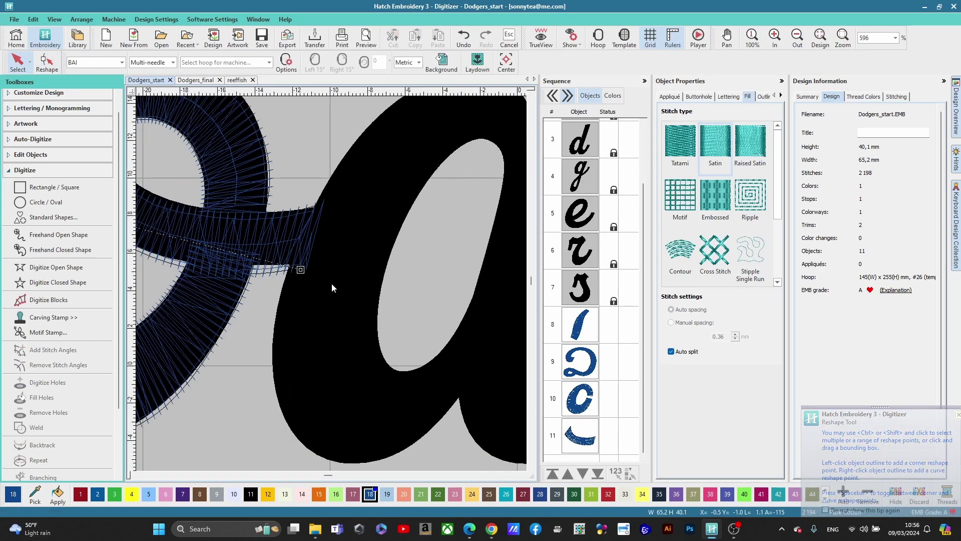
pyautogui.scroll(-2, 332, 288)
pyautogui.click(264, 273)
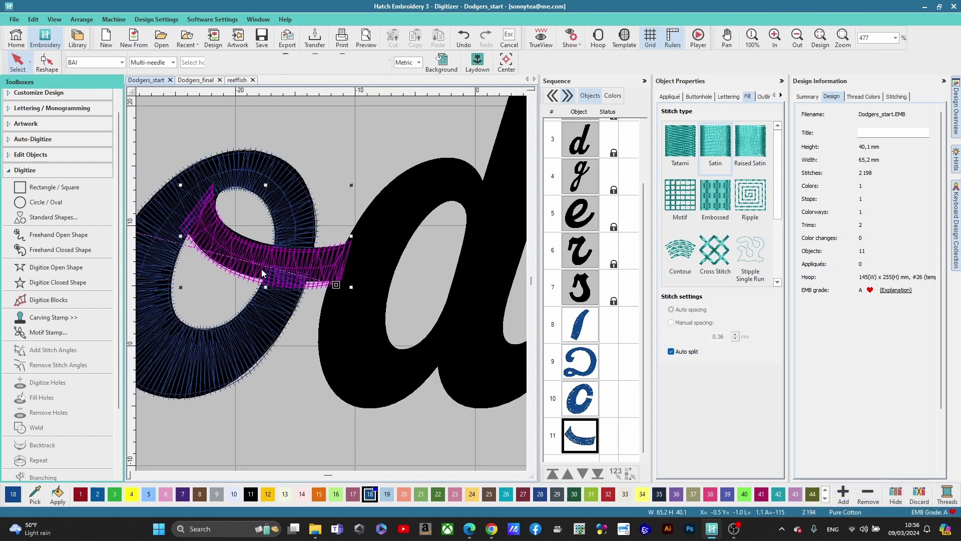
pyautogui.press('h')
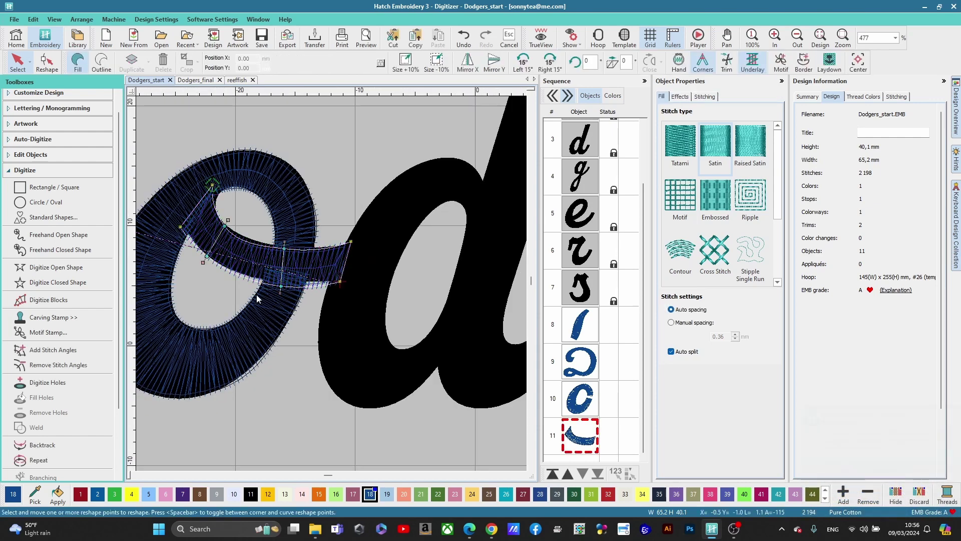
pyautogui.scroll(4, 333, 279)
pyautogui.moveTo(339, 273); pyautogui.dragTo(339, 260)
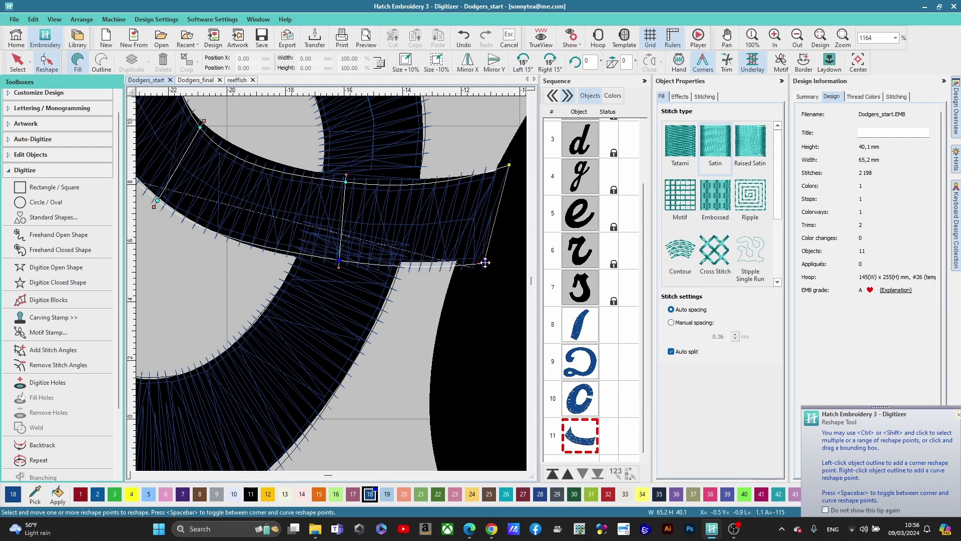
# Move the connecting stroke's lower-left edge point and its left end corner inward to fit the artwork
pyautogui.scroll(-1, 335, 287)
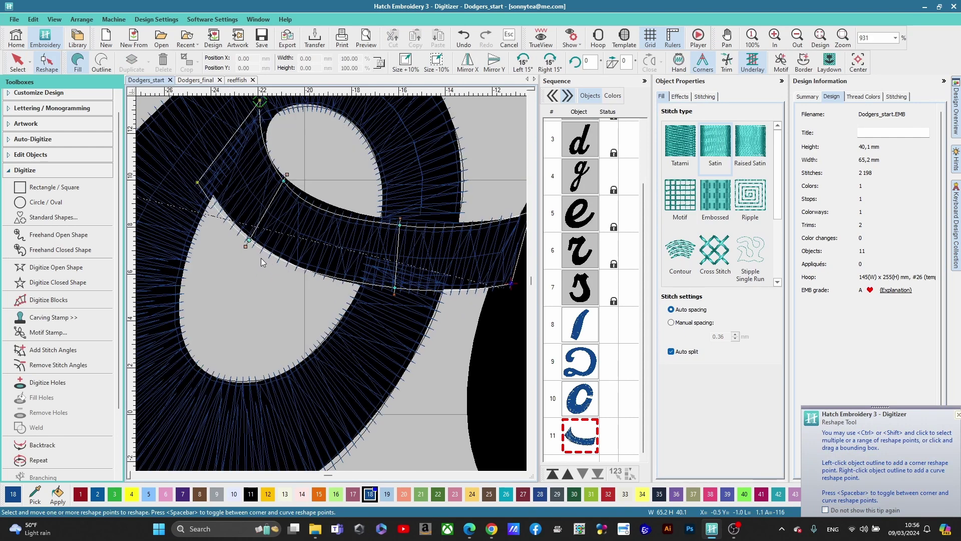
pyautogui.moveTo(250, 239); pyautogui.dragTo(252, 235)
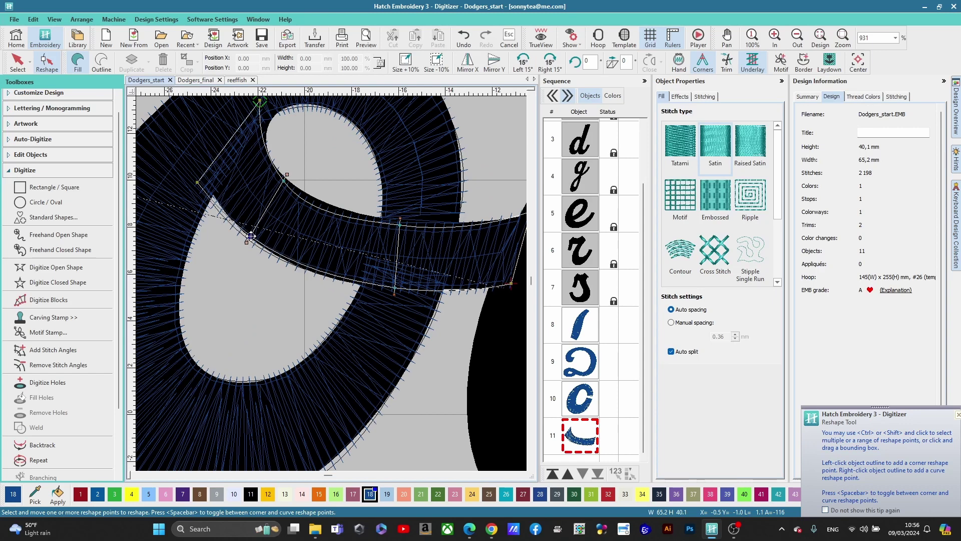
pyautogui.scroll(2, 201, 195)
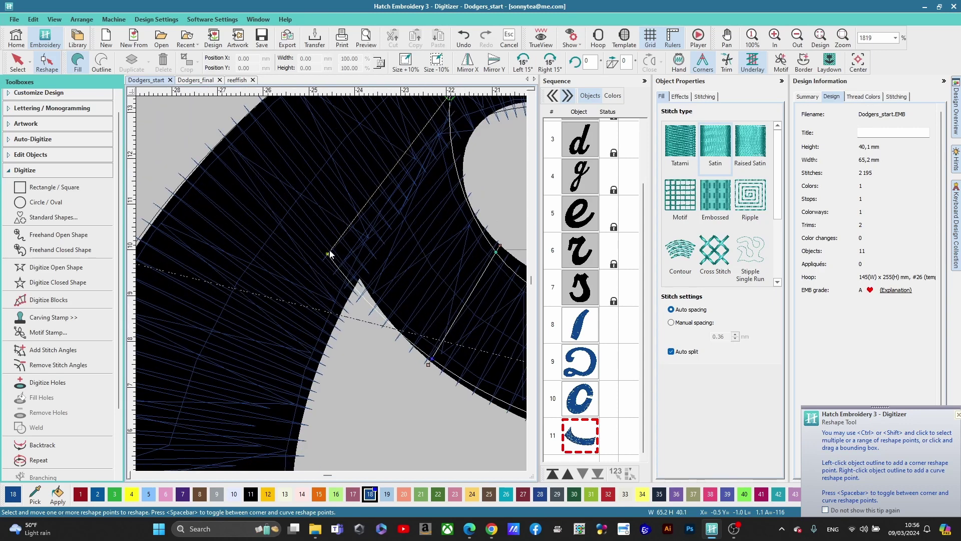
pyautogui.moveTo(327, 252); pyautogui.dragTo(343, 243)
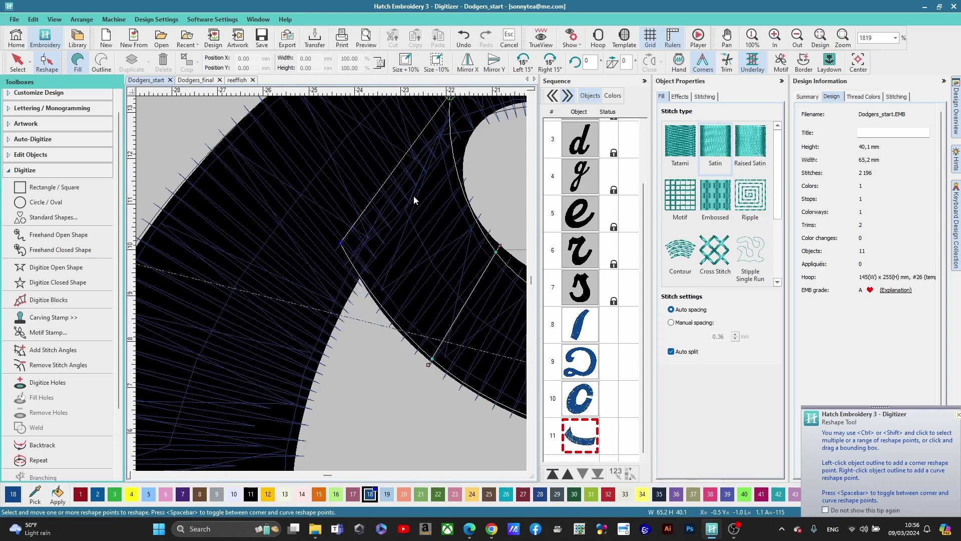
# Fit the connecting stroke's upper edge points along the bottom of the o's small opening to the artwork
pyautogui.scroll(-2, 332, 283)
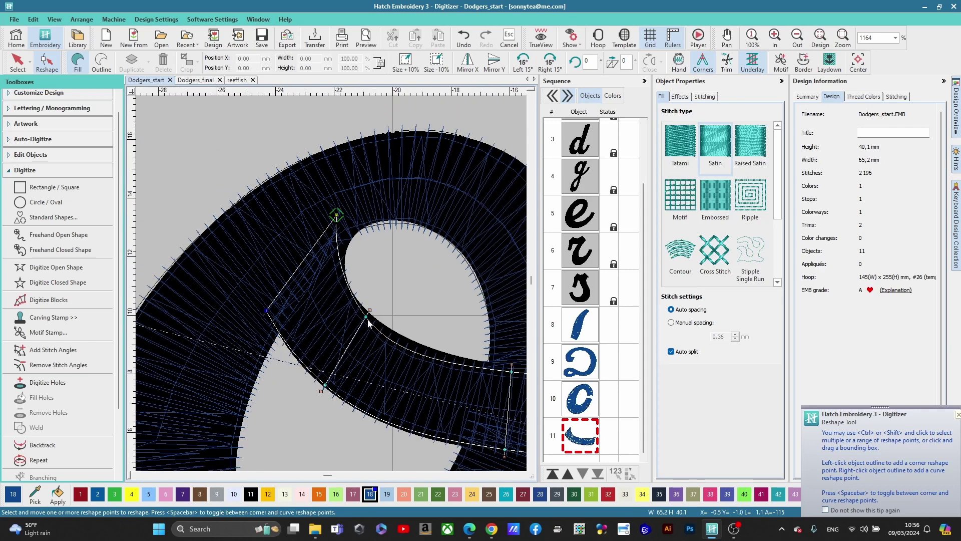
pyautogui.moveTo(367, 317); pyautogui.dragTo(369, 314)
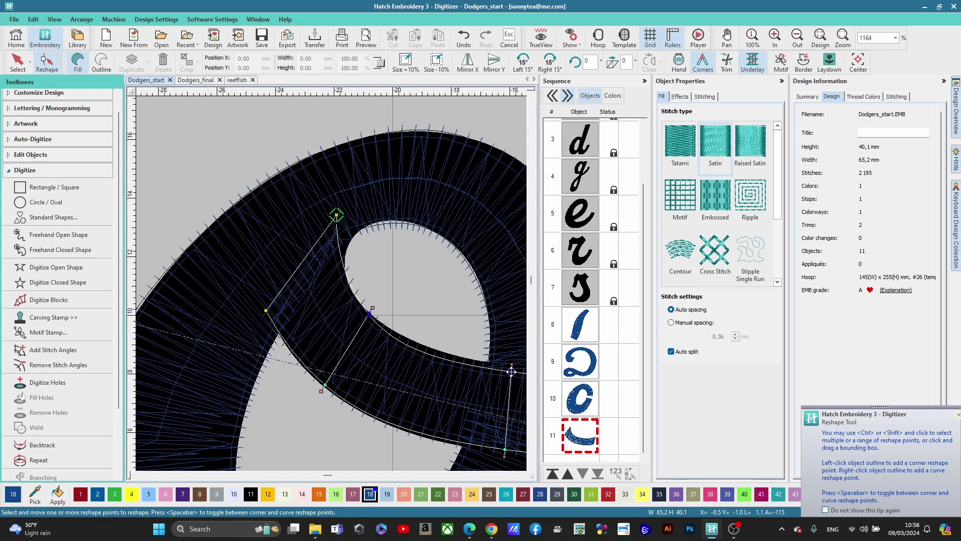
pyautogui.moveTo(511, 371); pyautogui.dragTo(422, 323)
pyautogui.click(422, 322)
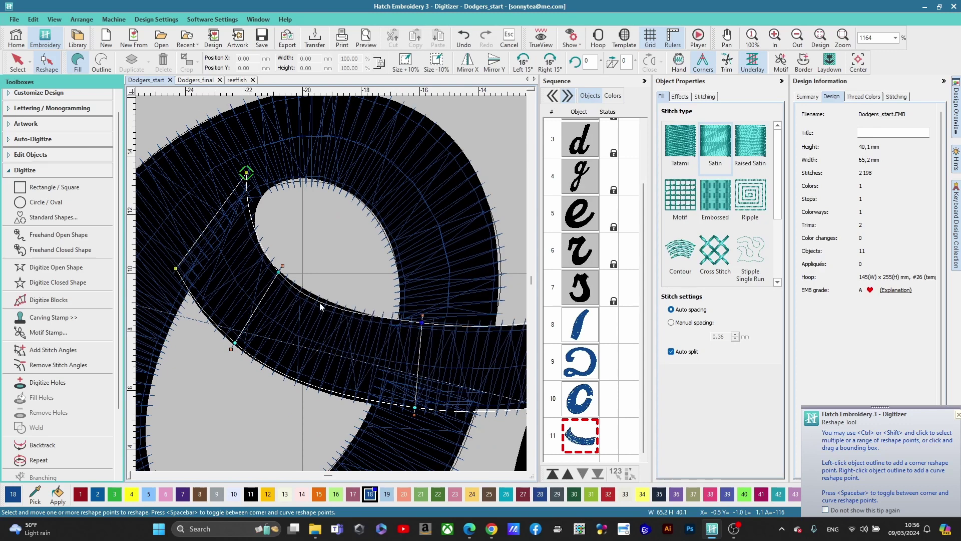
# Add a reshape point midway along the bottom of the o's small opening and move it onto the artwork outline
pyautogui.click(319, 303)
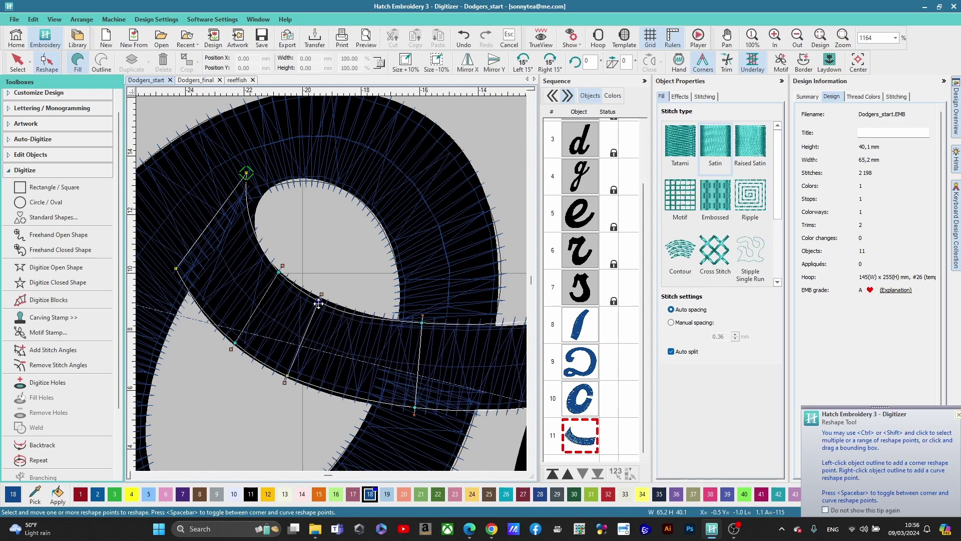
pyautogui.moveTo(318, 303); pyautogui.dragTo(322, 297)
pyautogui.scroll(-2, 332, 284)
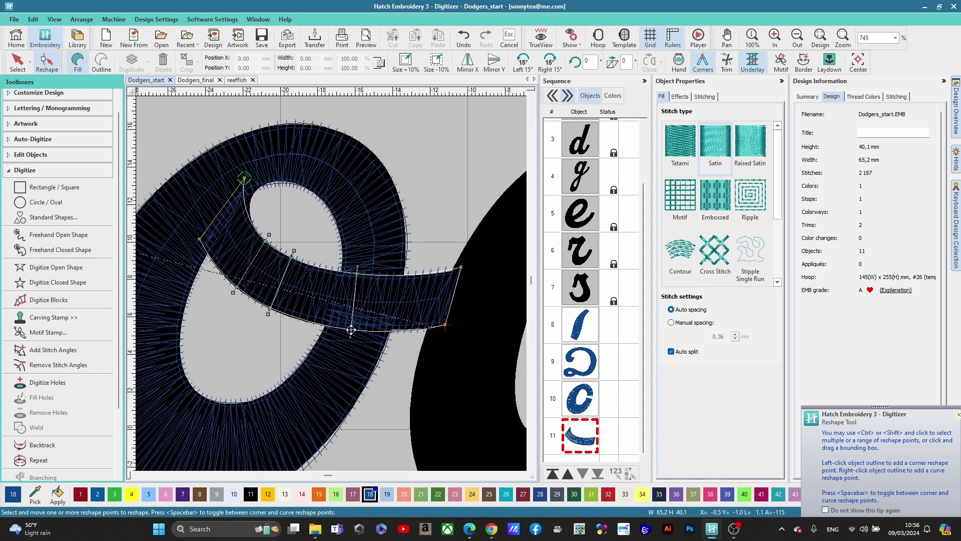
pyautogui.scroll(-1, 333, 287)
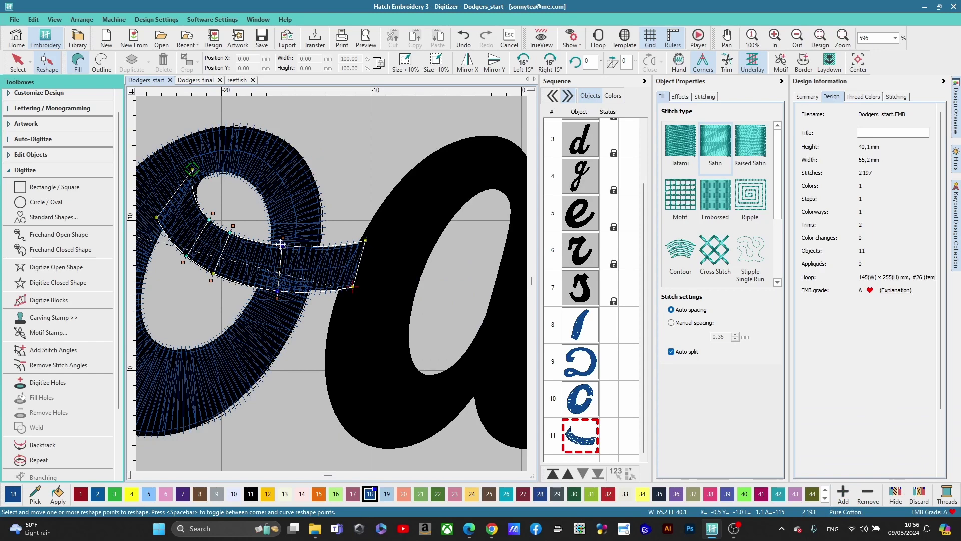
# Shift the connecting stroke's upper edge point at the o's right side toward the d, and finish reshaping
pyautogui.moveTo(281, 245); pyautogui.dragTo(287, 246)
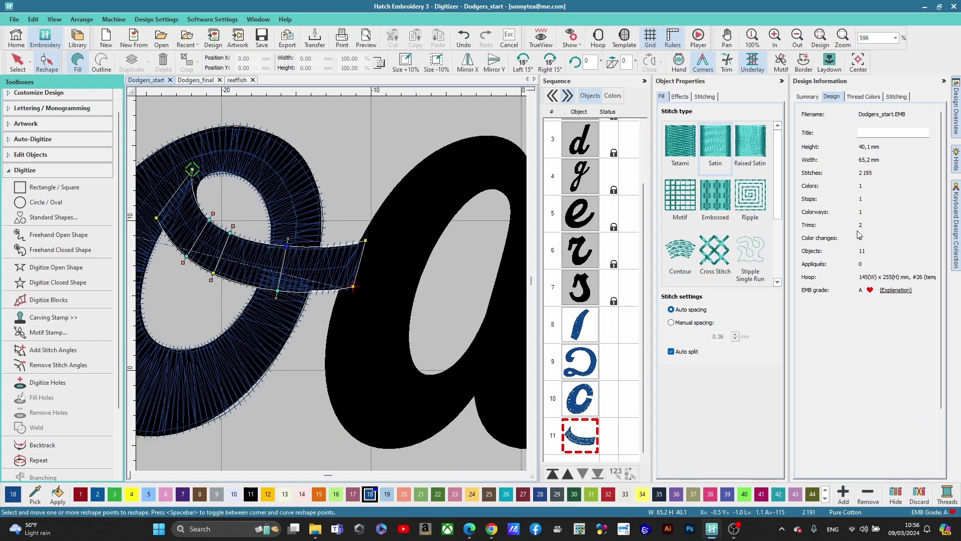
pyautogui.scroll(-1, 310, 296)
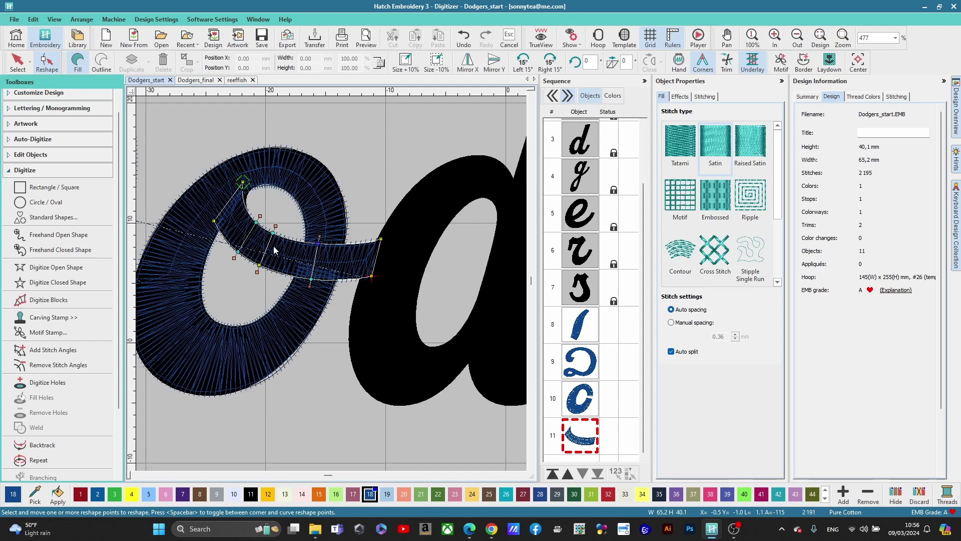
pyautogui.click(18, 63)
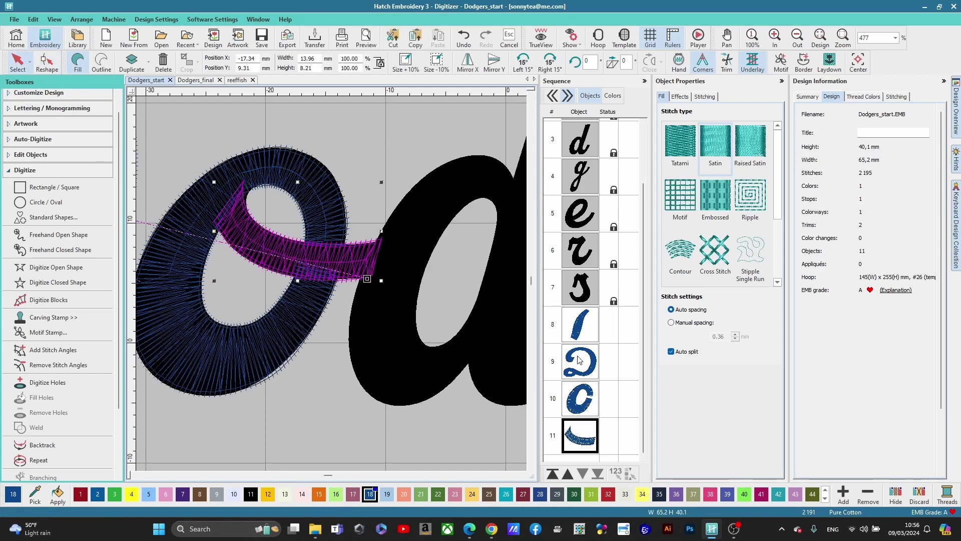
pyautogui.scroll(2, 589, 365)
pyautogui.scroll(-2, 591, 389)
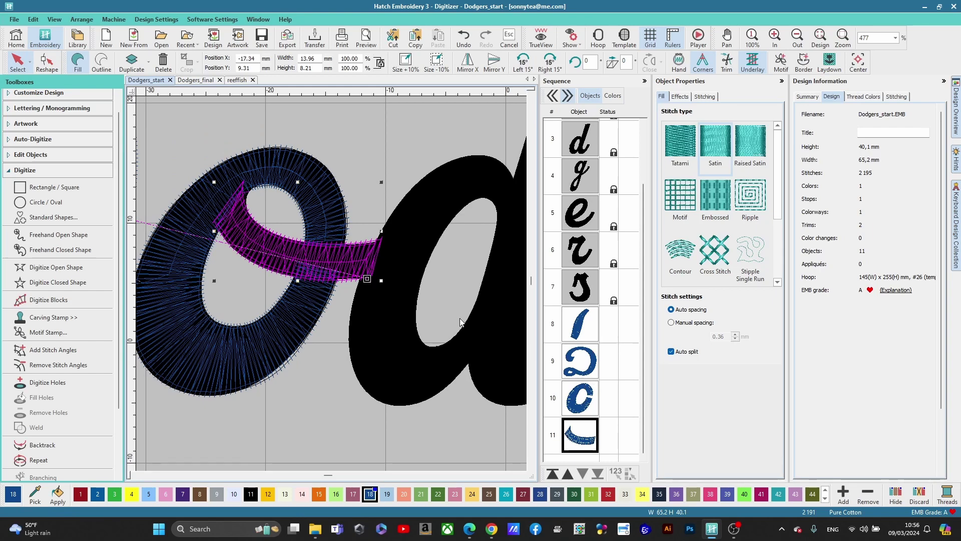
pyautogui.scroll(-2, 333, 288)
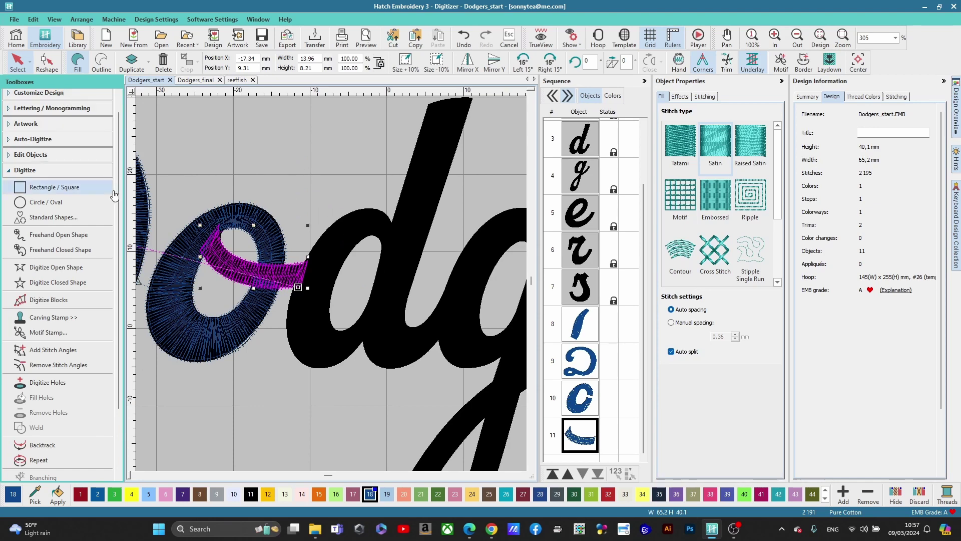
# Start a satin digitized block on the d's bowl with point pairs where it meets the stem and across the top of its arch
pyautogui.click(59, 301)
pyautogui.scroll(4, 362, 246)
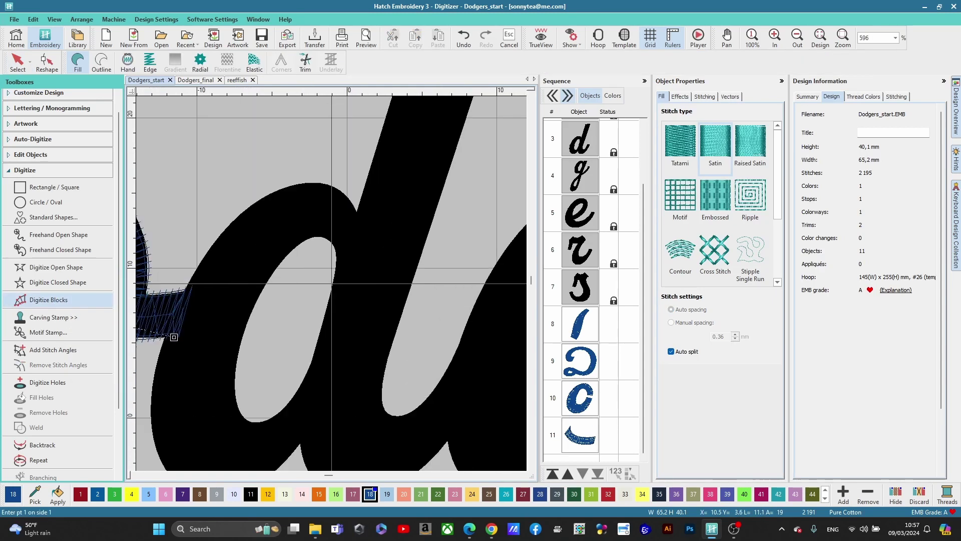
pyautogui.click(341, 254)
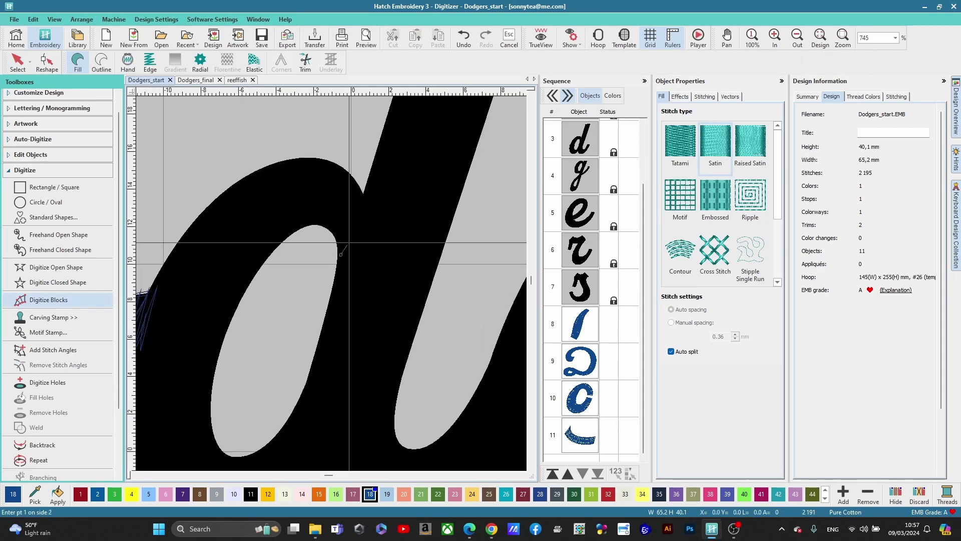
pyautogui.click(366, 194)
pyautogui.click(289, 160)
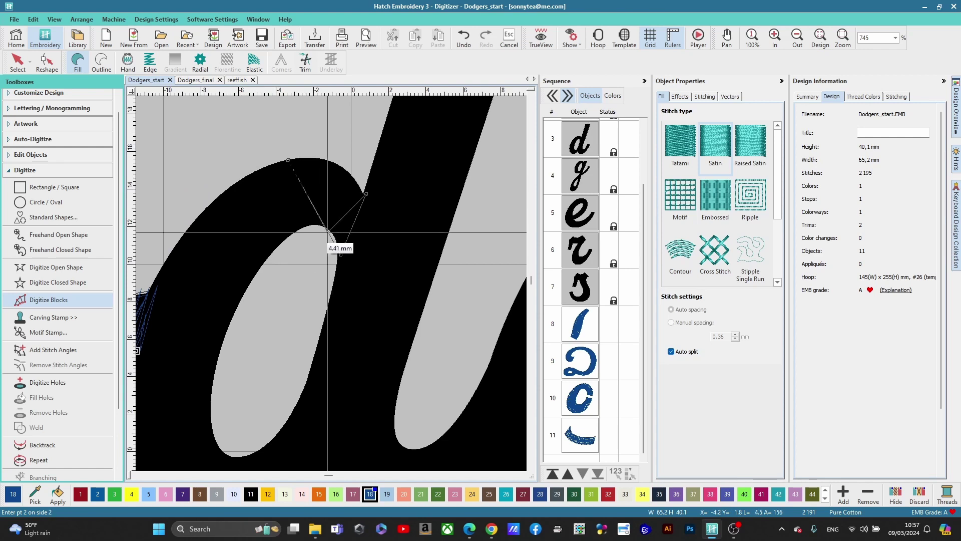
pyautogui.press('BackSpace')
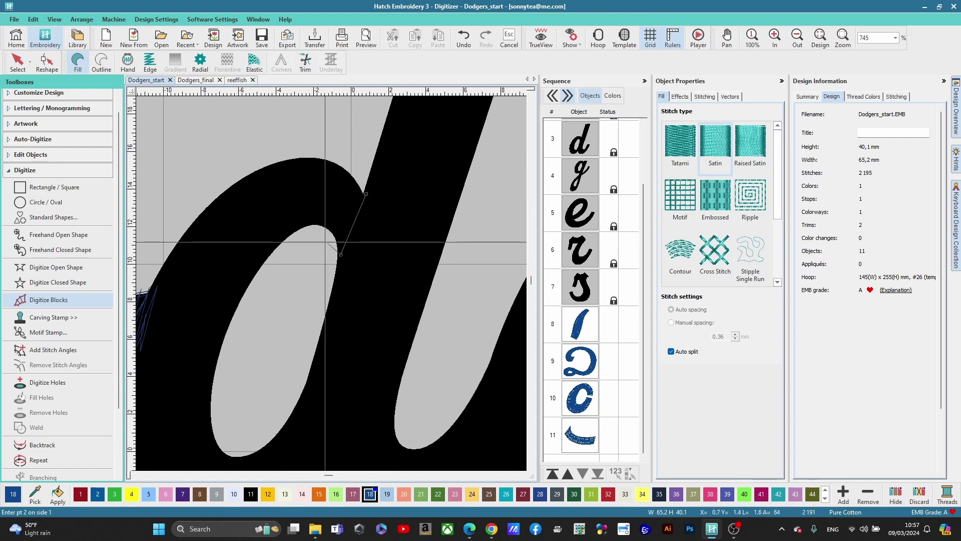
pyautogui.click(316, 224)
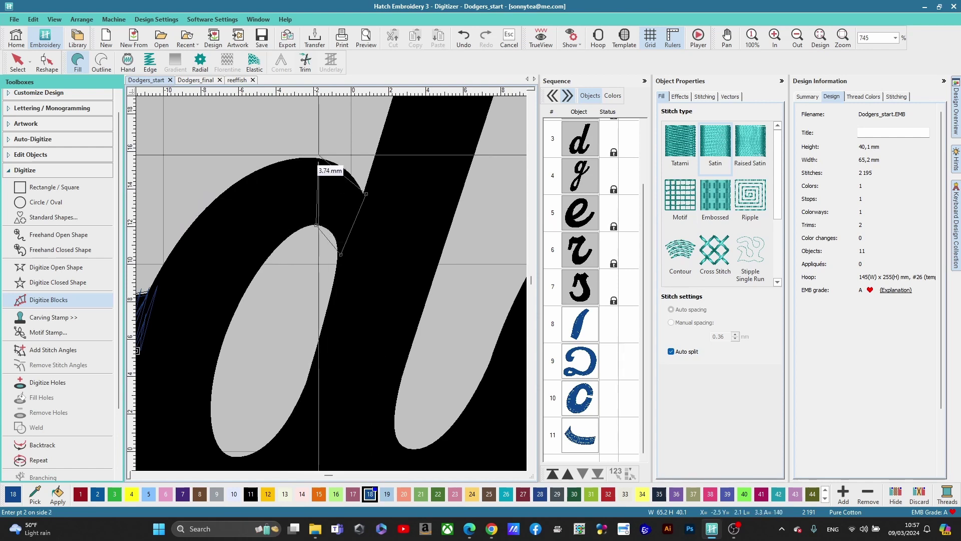
pyautogui.click(313, 157)
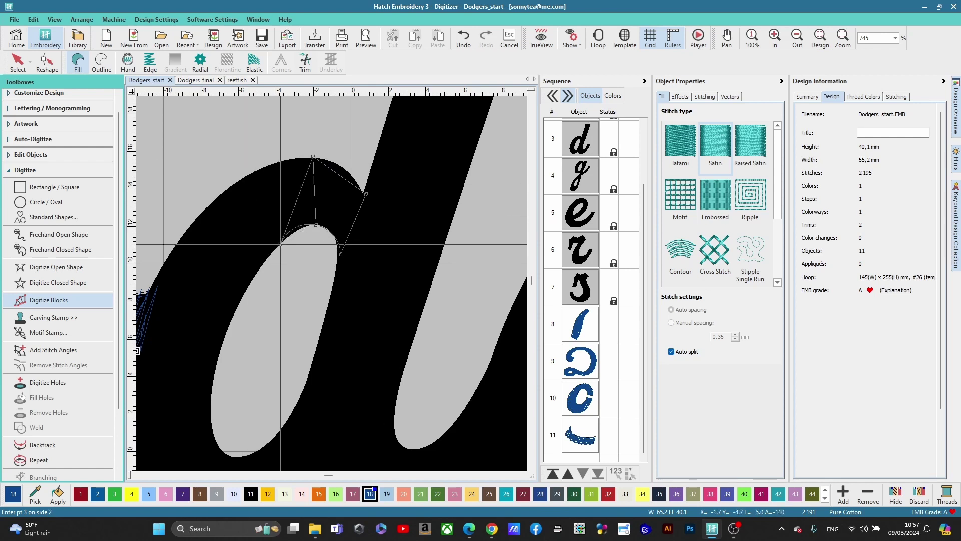
# Continue the d's bowl block with point pairs across the stroke down its left side, past the connecting stroke from the o
pyautogui.click(244, 174)
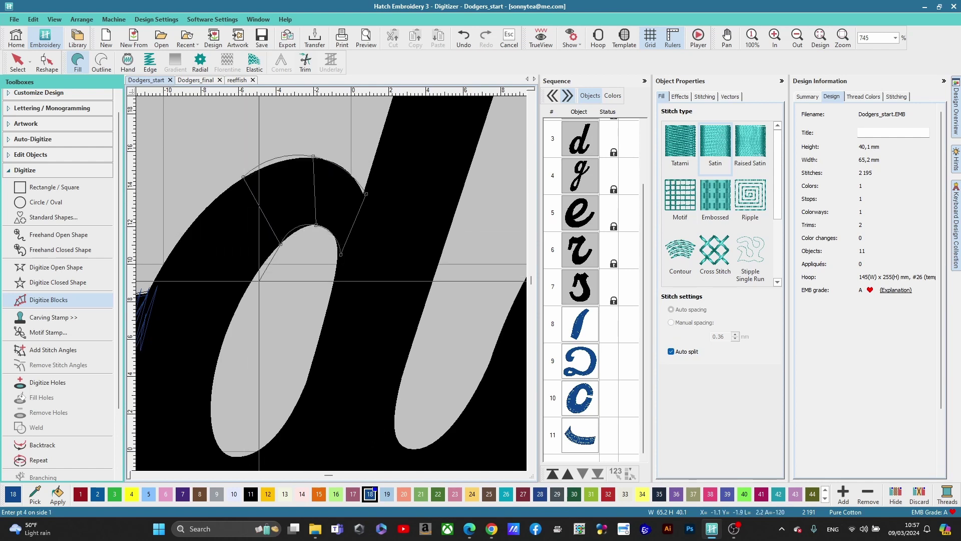
pyautogui.click(248, 289)
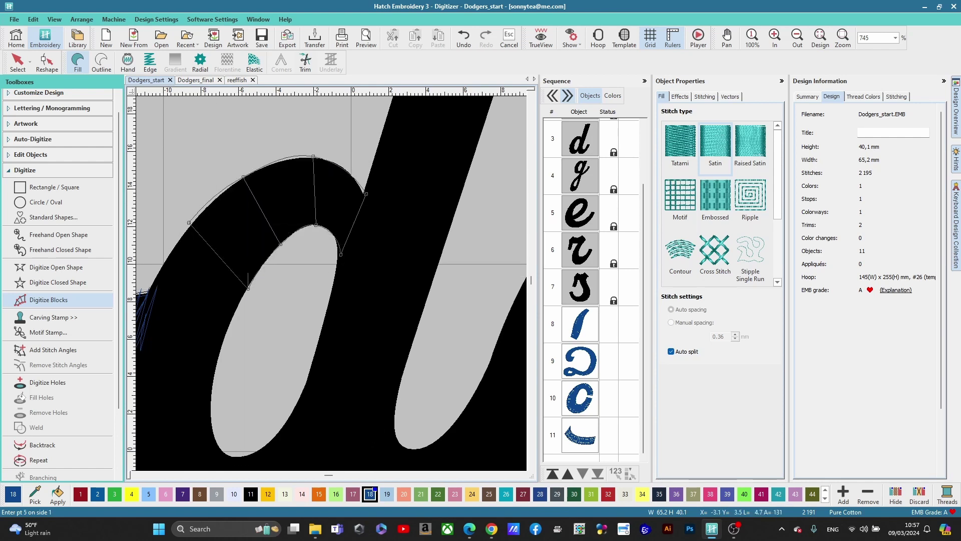
pyautogui.click(229, 326)
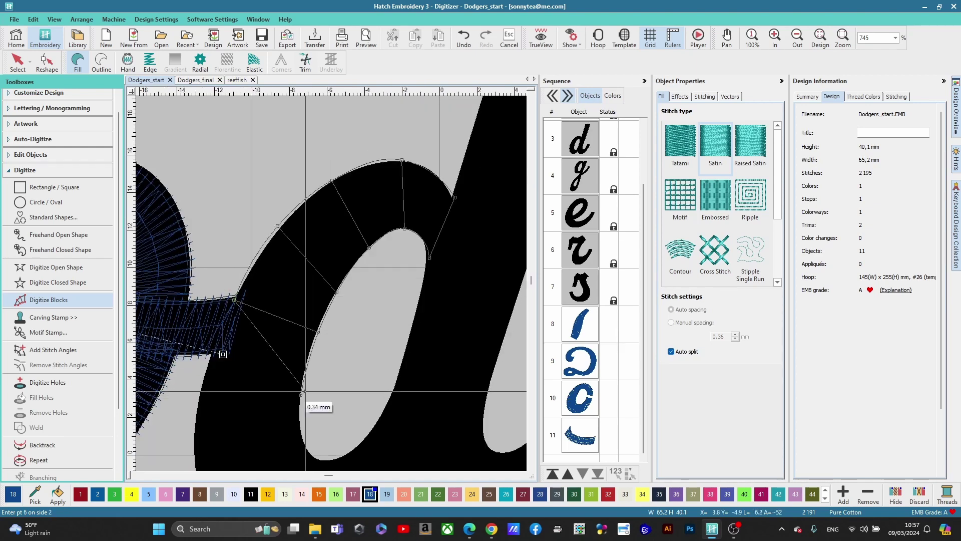
pyautogui.click(301, 395)
pyautogui.click(200, 429)
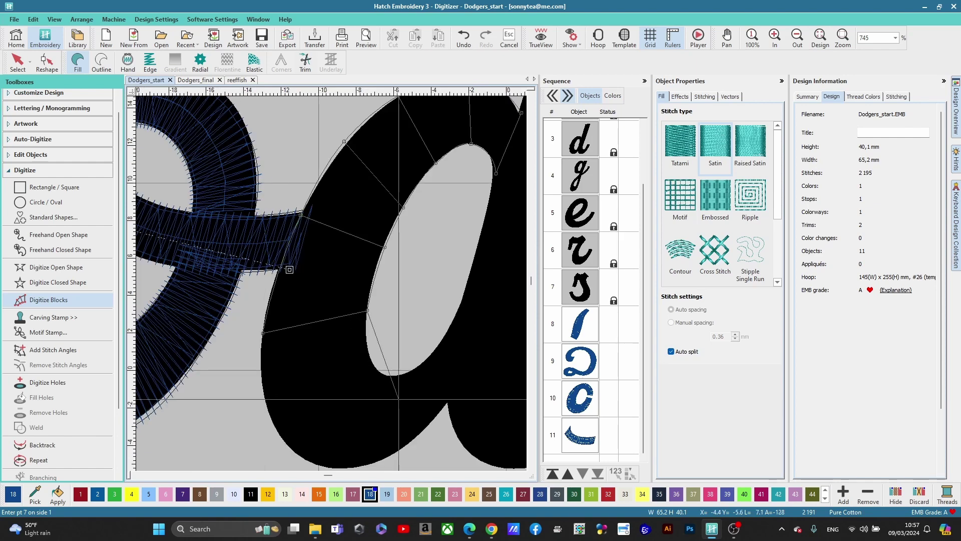
# Carry the point pairs around the bottom of the d's bowl to the stem and complete the satin block
pyautogui.click(373, 362)
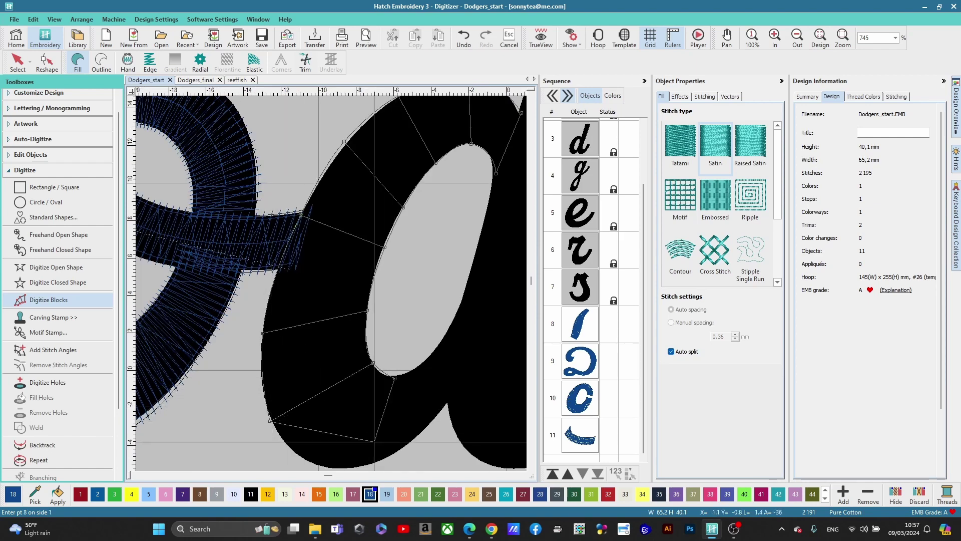
pyautogui.click(394, 378)
pyautogui.click(340, 380)
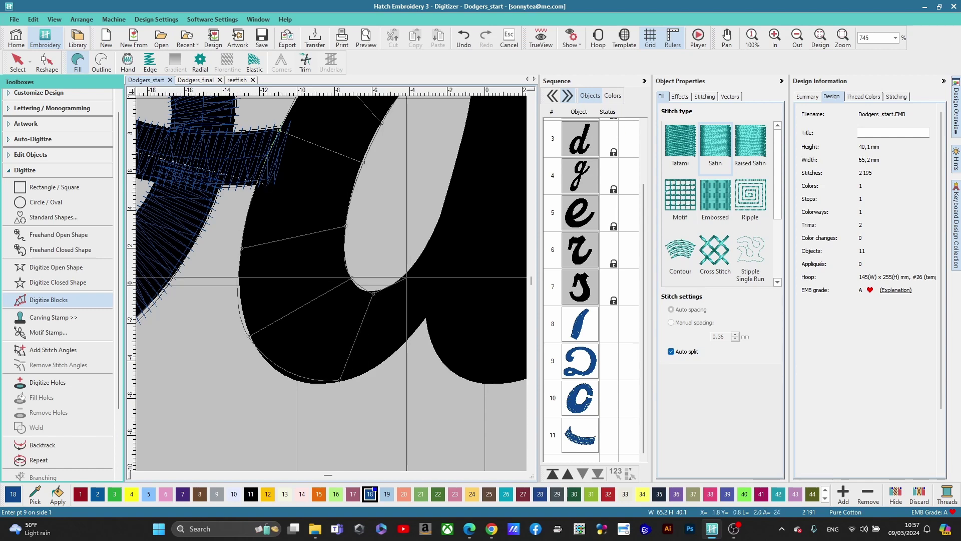
pyautogui.click(412, 269)
pyautogui.click(435, 315)
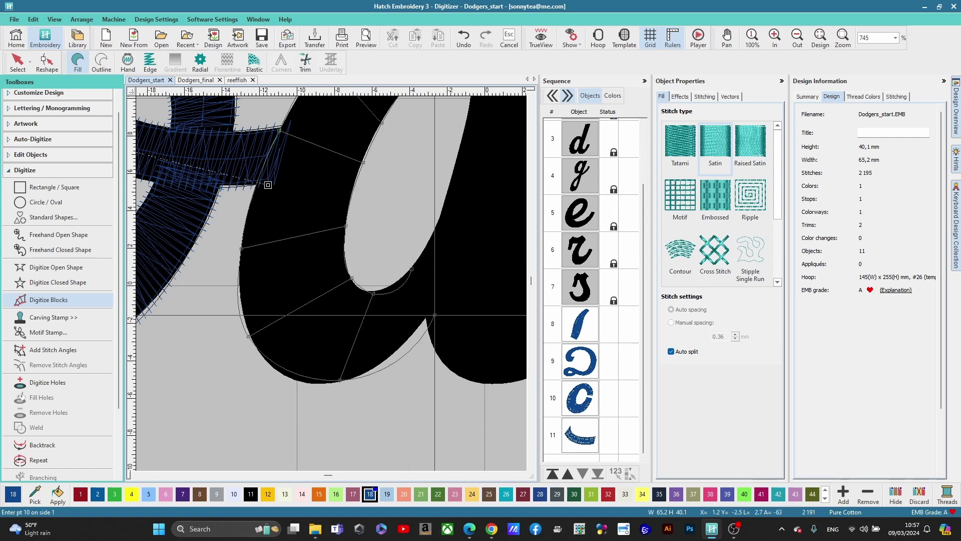
pyautogui.press('Return')
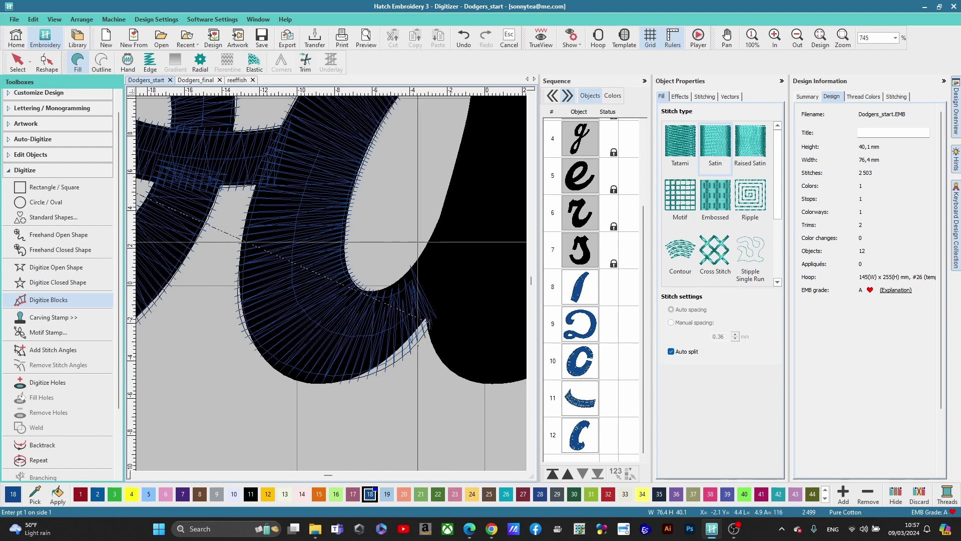
# Start the d's stem block with a point pair across the stem's top end
pyautogui.scroll(-3, 328, 330)
pyautogui.scroll(2, 328, 331)
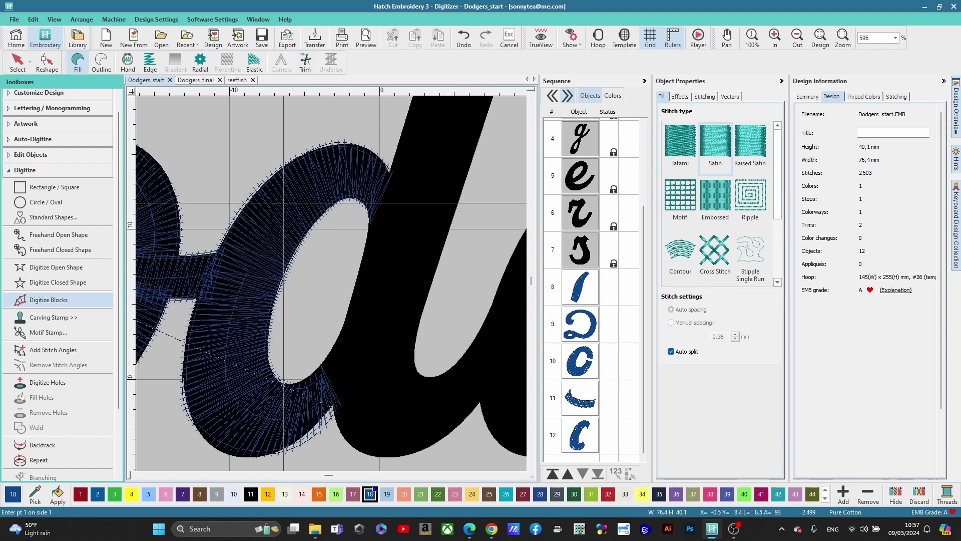
pyautogui.scroll(-1, 359, 448)
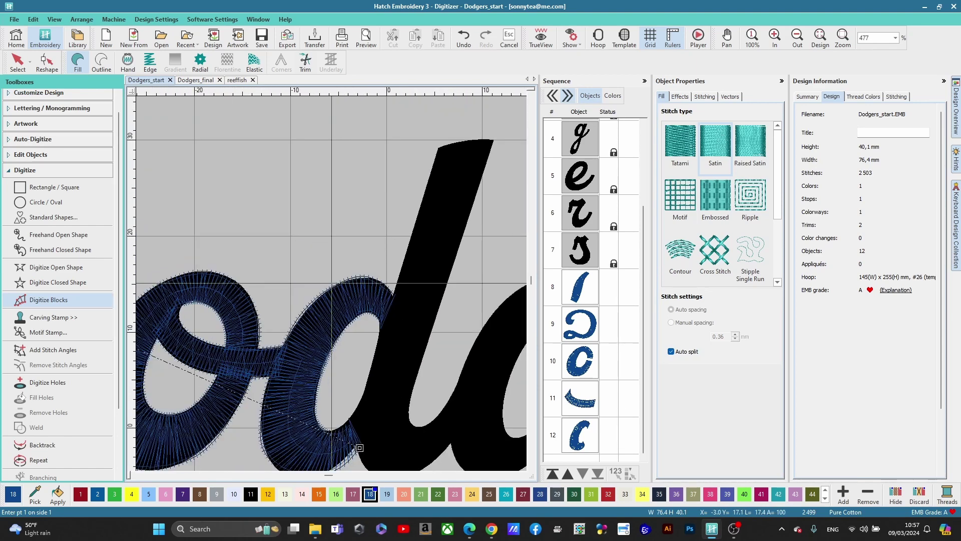
pyautogui.click(438, 147)
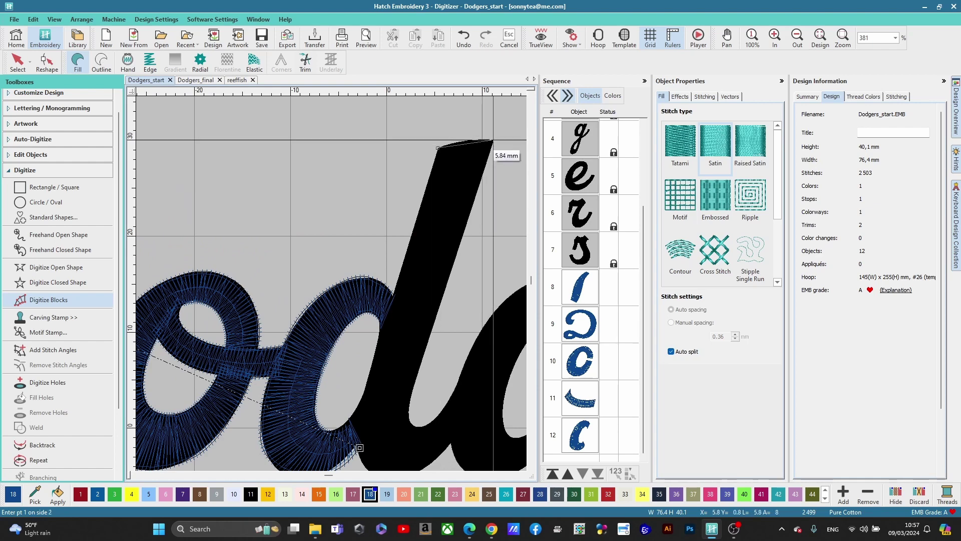
pyautogui.click(493, 140)
pyautogui.scroll(-1, 436, 338)
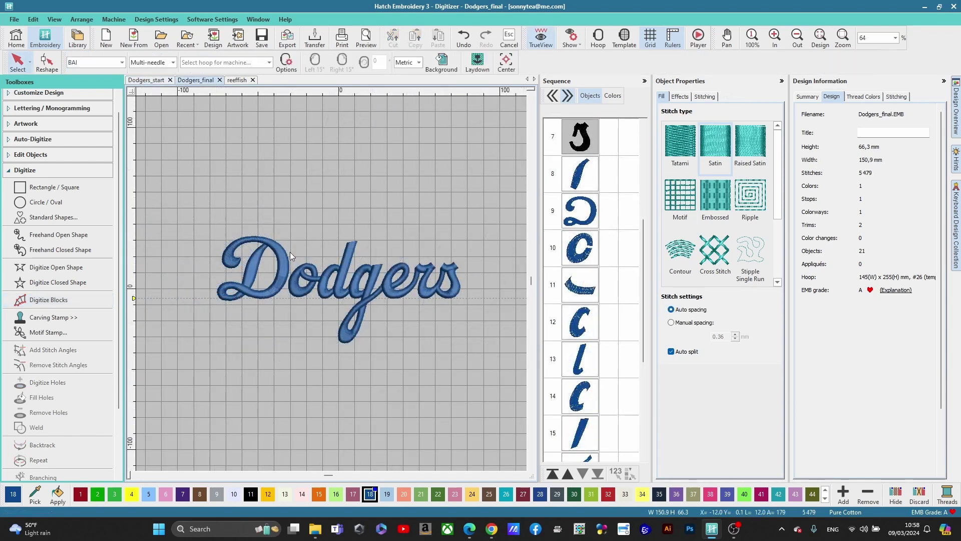
# Examine the finished lettering in the Dodgers_final design, selecting the d's stem and comparing the realistic and plain stitch views
pyautogui.scroll(2, 333, 288)
pyautogui.scroll(1, 333, 288)
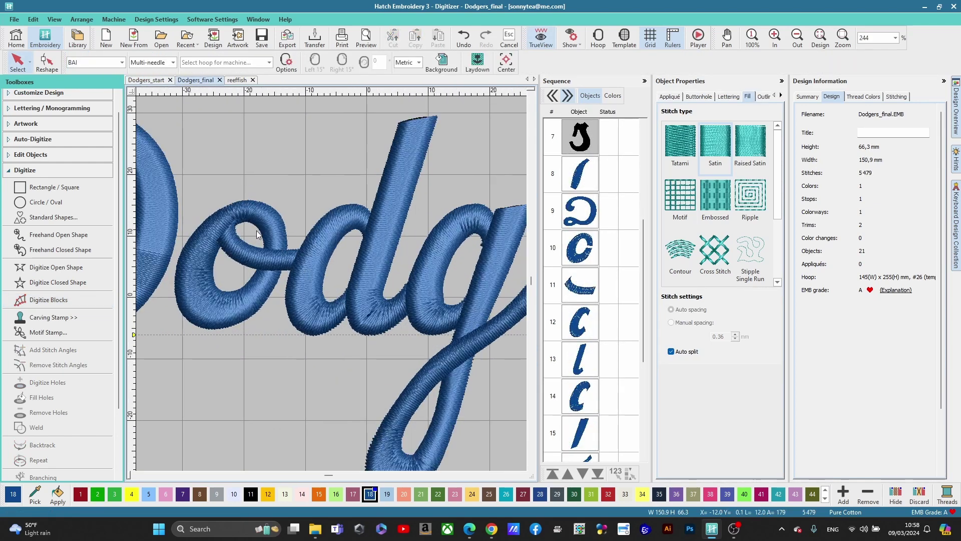
pyautogui.scroll(-1, 333, 288)
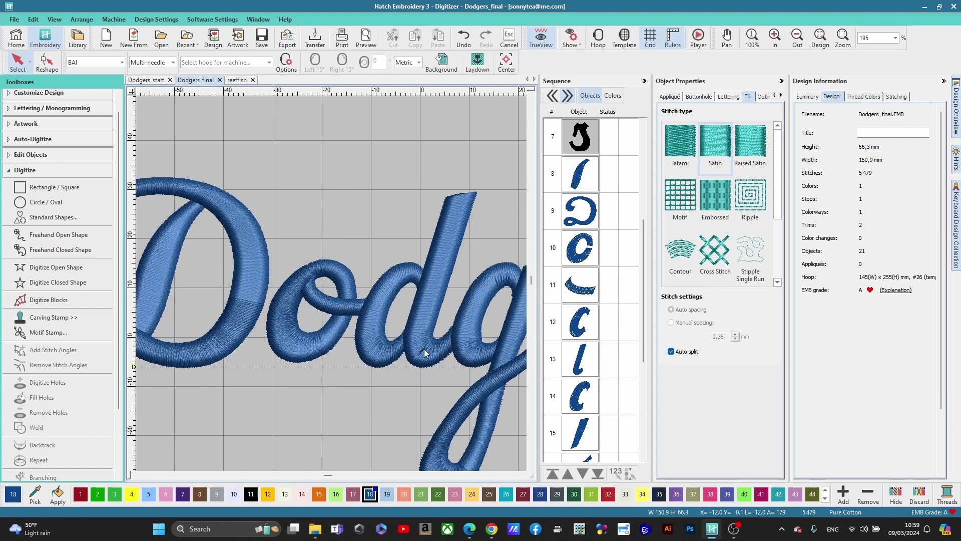
pyautogui.scroll(-2, 458, 341)
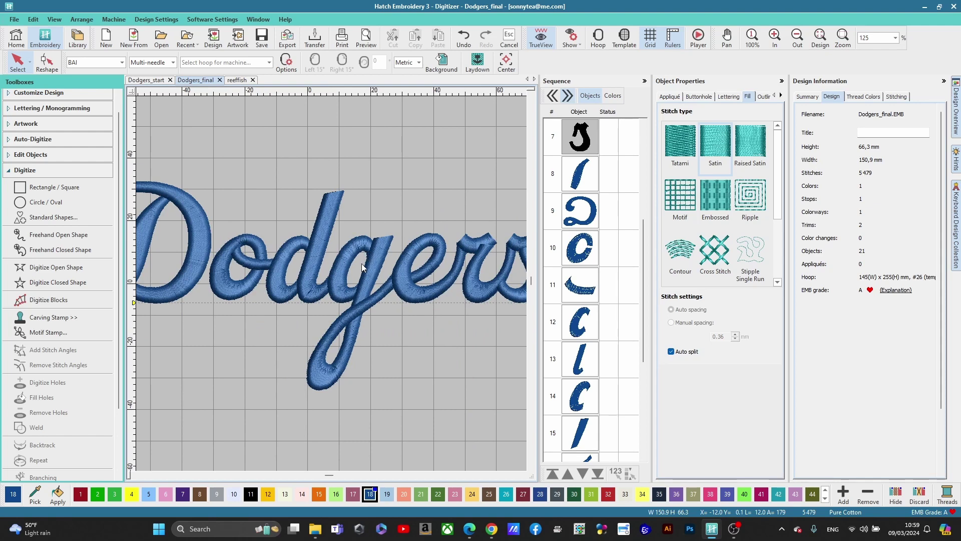
pyautogui.click(324, 215)
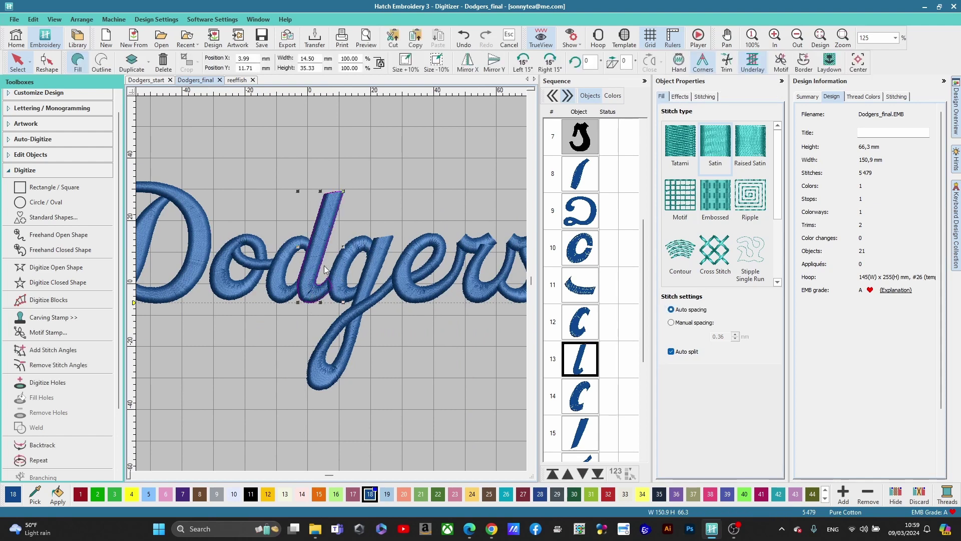
pyautogui.scroll(-2, 378, 264)
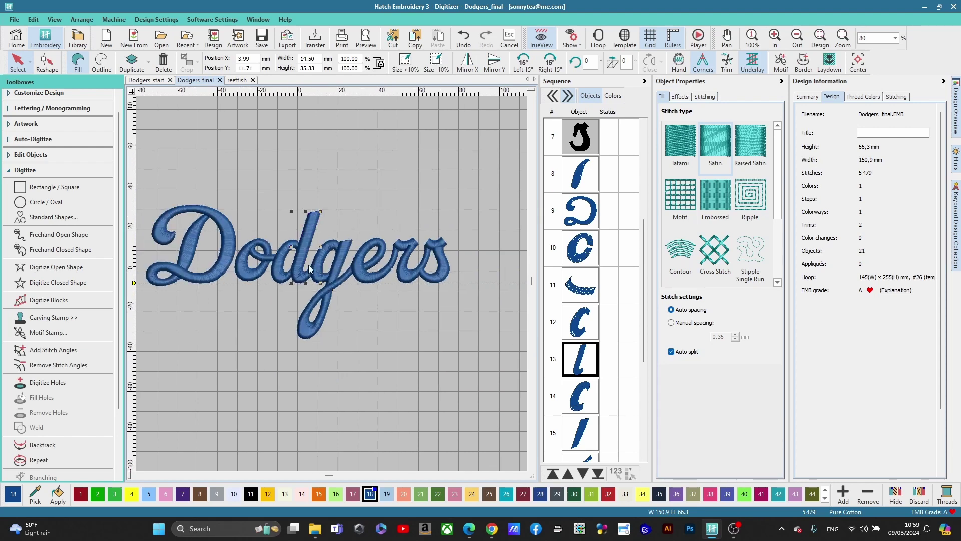
pyautogui.click(278, 321)
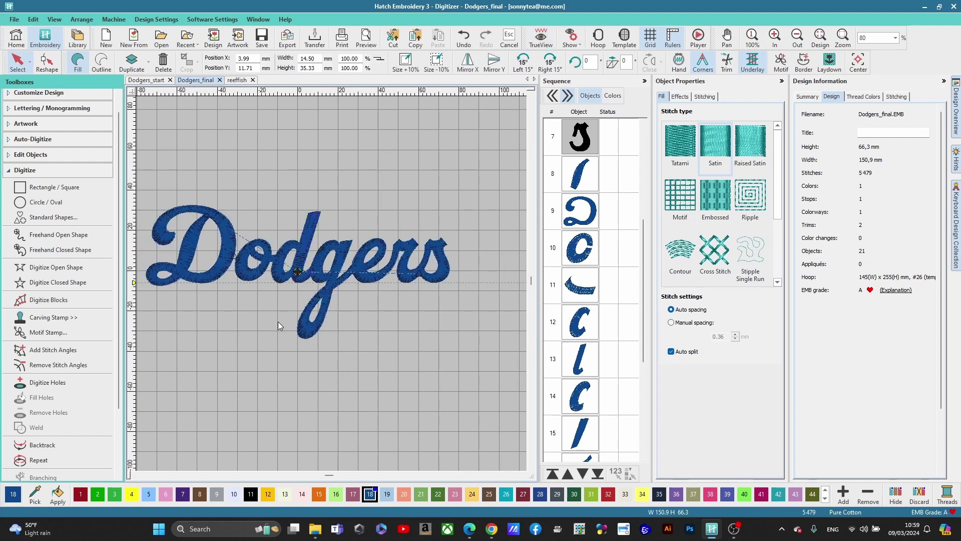
pyautogui.moveTo(151, 176); pyautogui.dragTo(225, 191)
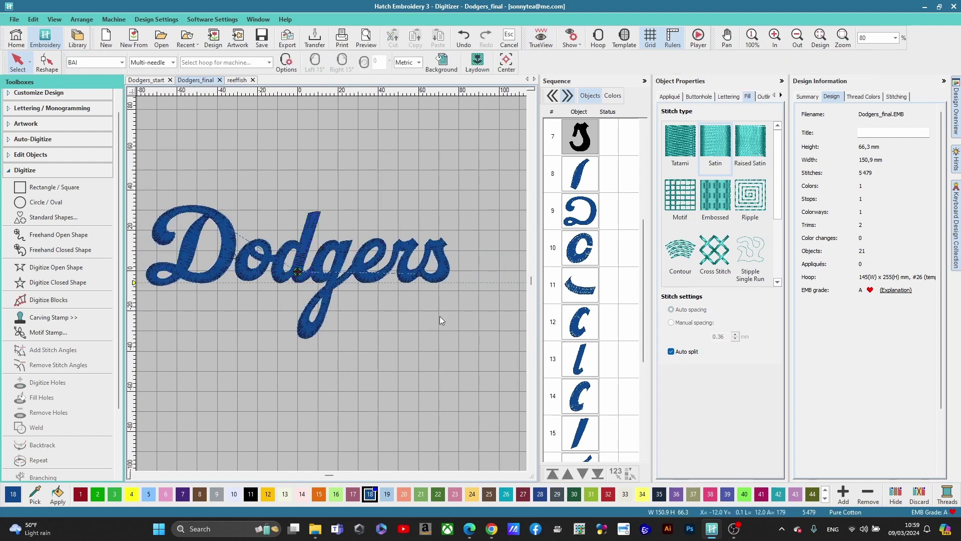
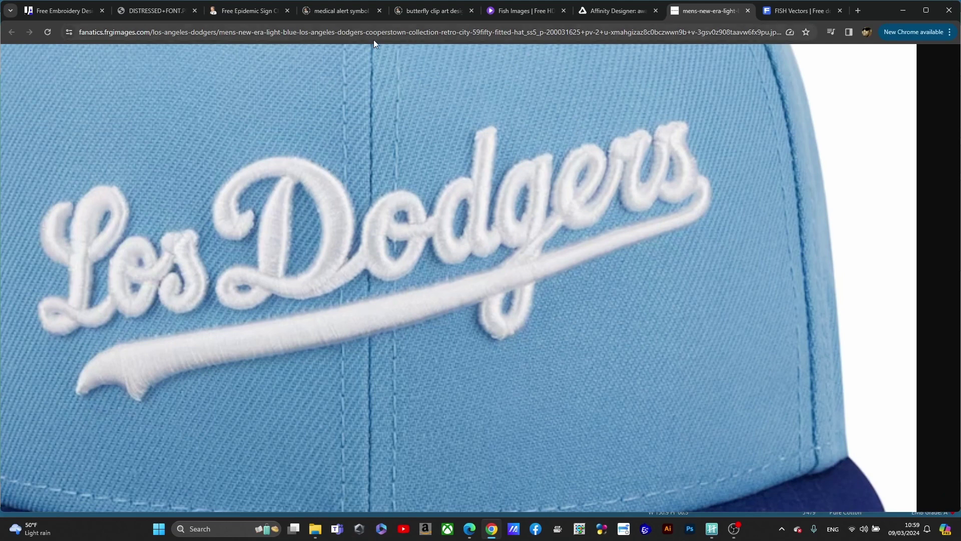
# Switch from the browser's Dodgers cap photo back to Hatch Embroidery and examine the e, r and s satin segments
pyautogui.click(895, 11)
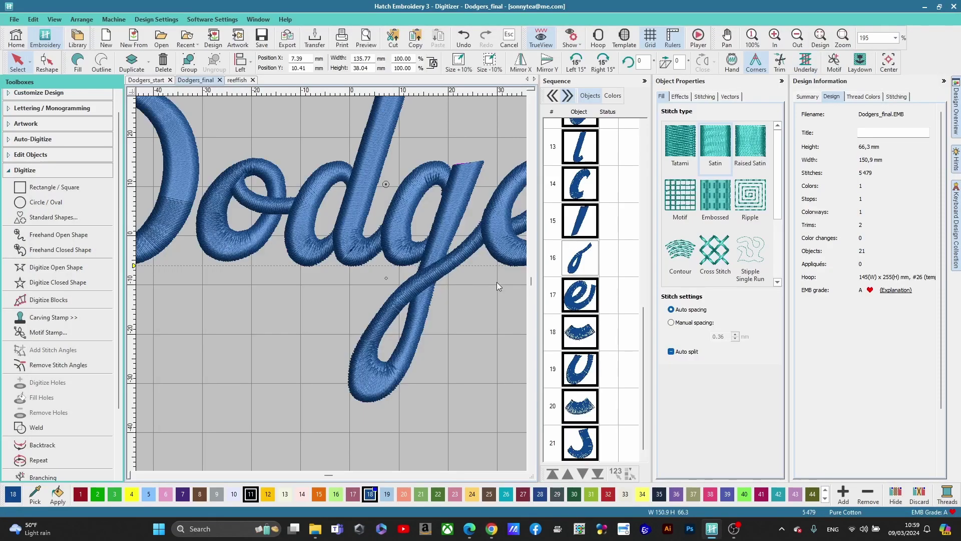
pyautogui.scroll(-2, 391, 276)
pyautogui.scroll(3, 370, 271)
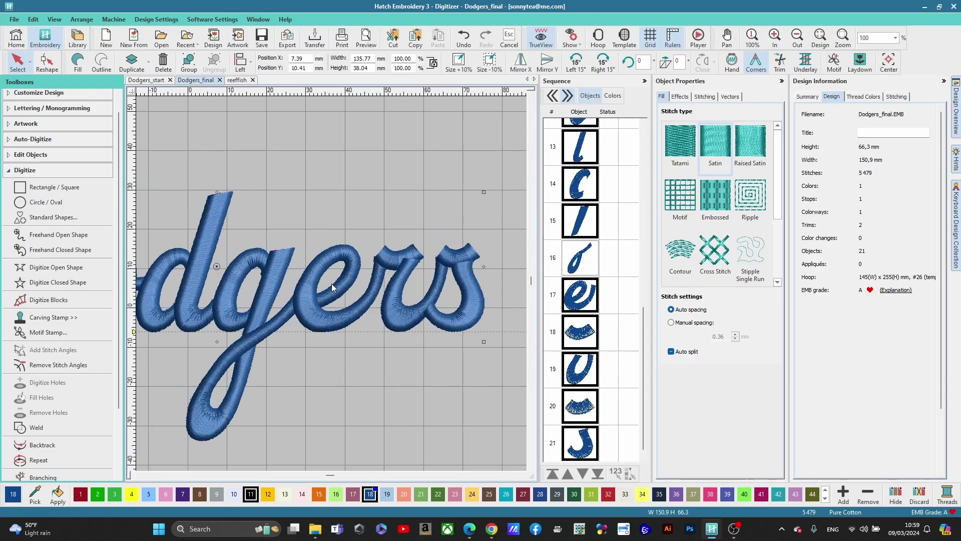
pyautogui.scroll(3, 392, 277)
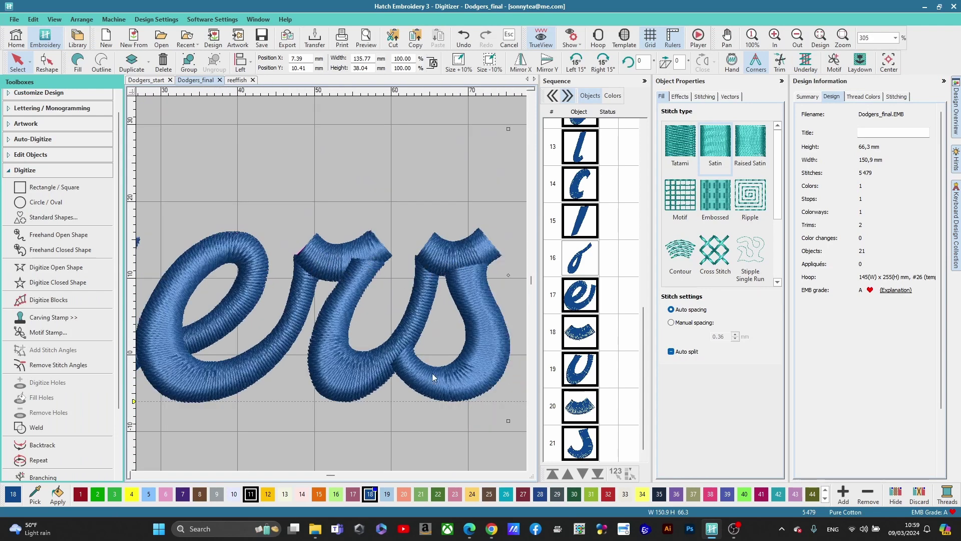
pyautogui.scroll(-6, 332, 284)
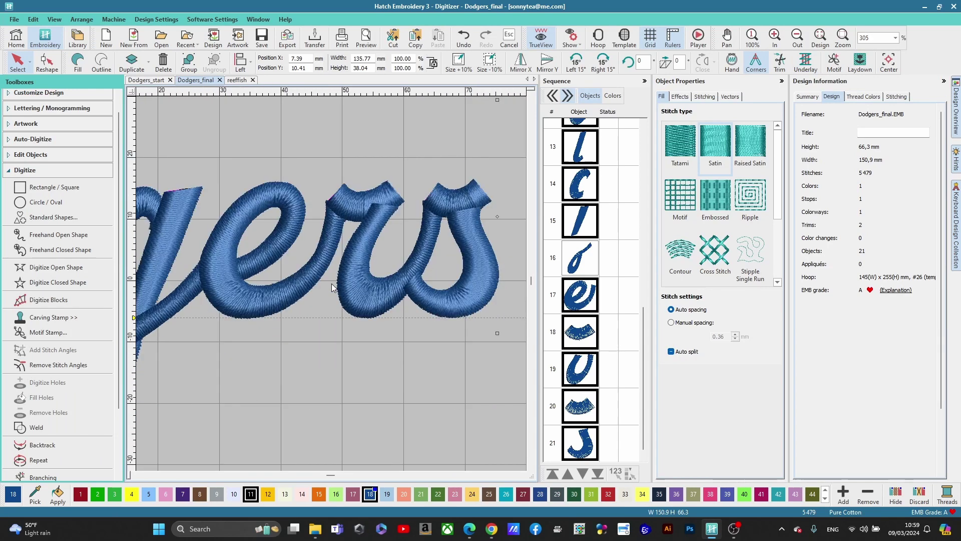
pyautogui.scroll(-2, 264, 289)
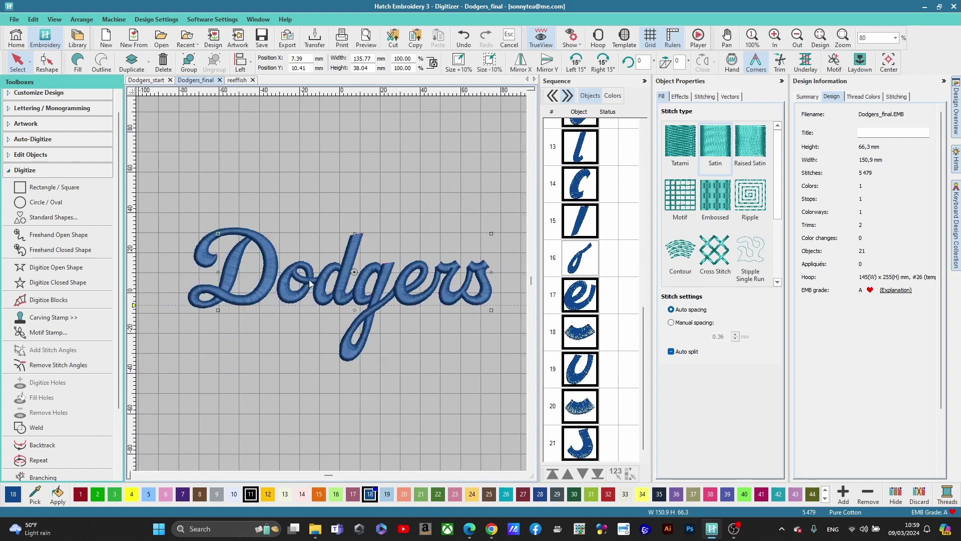
# Examine the finished satin lettering from the D through the g and the design's trim information
pyautogui.scroll(2, 282, 281)
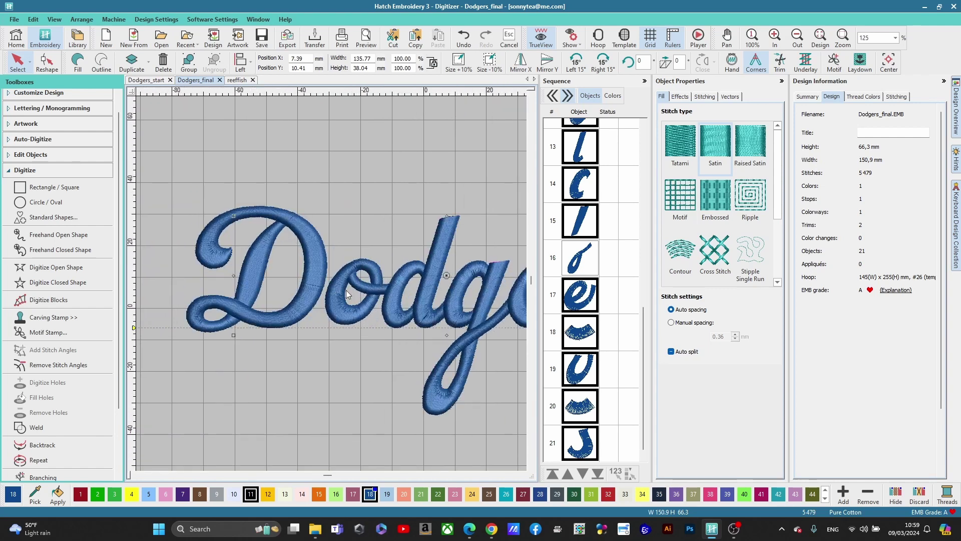
pyautogui.scroll(2, 332, 283)
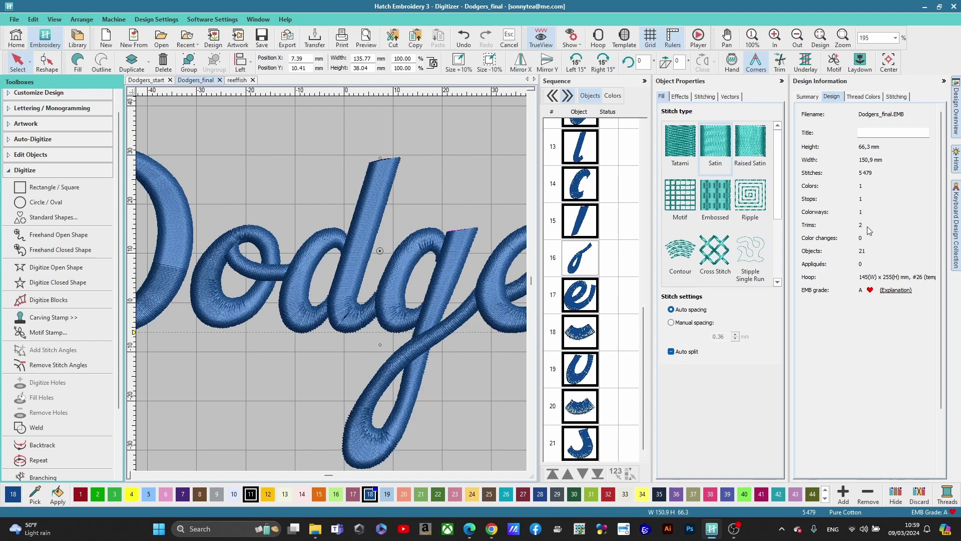
pyautogui.scroll(-2, 370, 256)
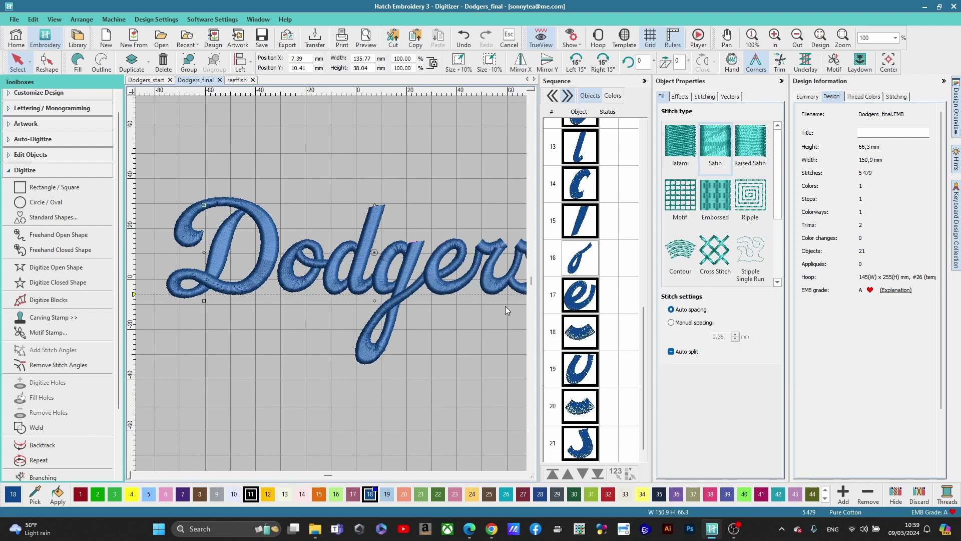
pyautogui.scroll(4, 332, 287)
pyautogui.scroll(-2, 332, 284)
pyautogui.scroll(2, 266, 308)
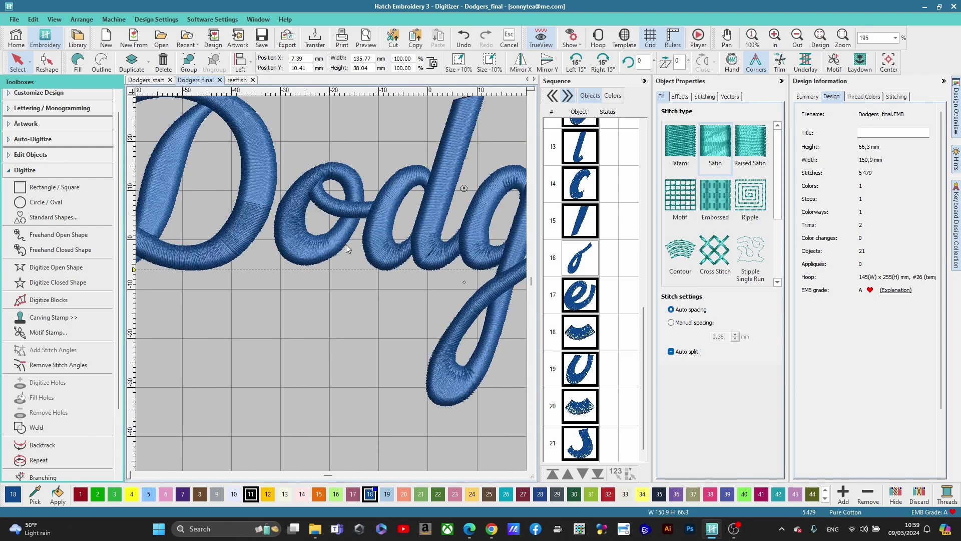
# Inspect the reshape points of the o's outline and of the d's bowl segment in the finished lettering
pyautogui.click(17, 61)
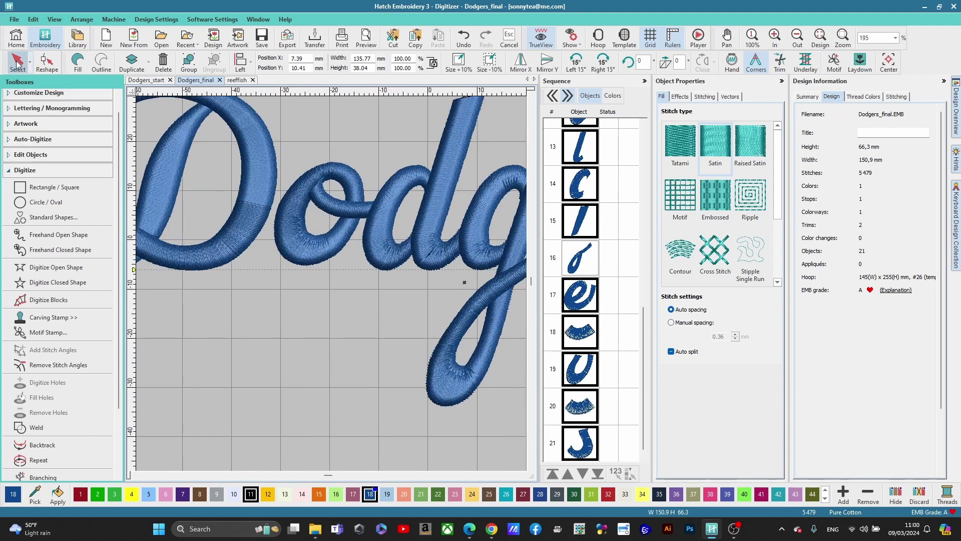
pyautogui.click(293, 214)
pyautogui.press('h')
pyautogui.scroll(2, 343, 200)
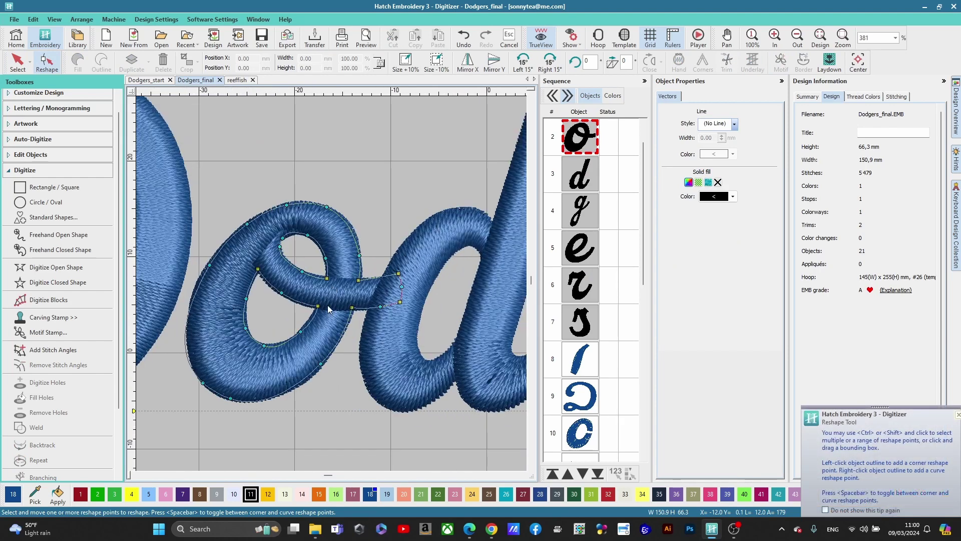
pyautogui.scroll(-1, 334, 316)
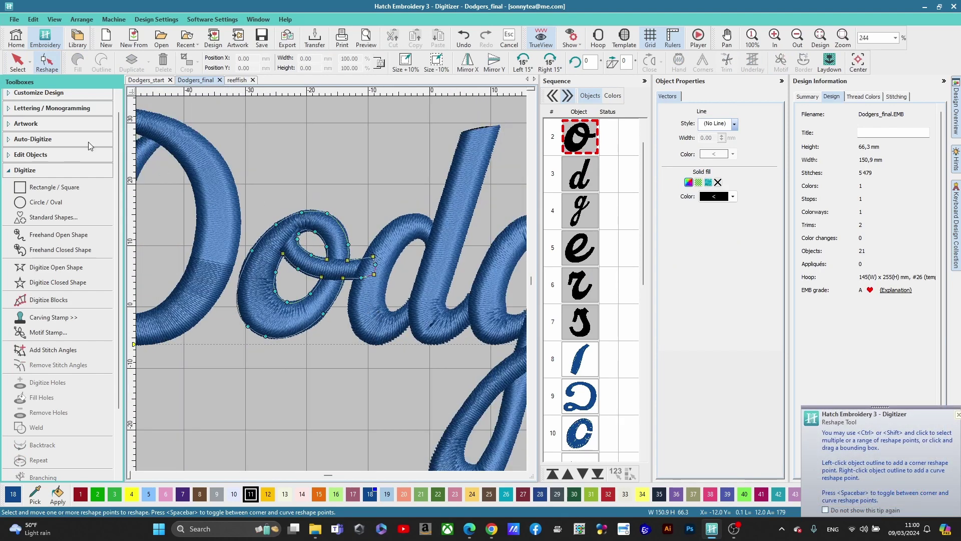
pyautogui.click(18, 63)
pyautogui.click(362, 317)
pyautogui.press('h')
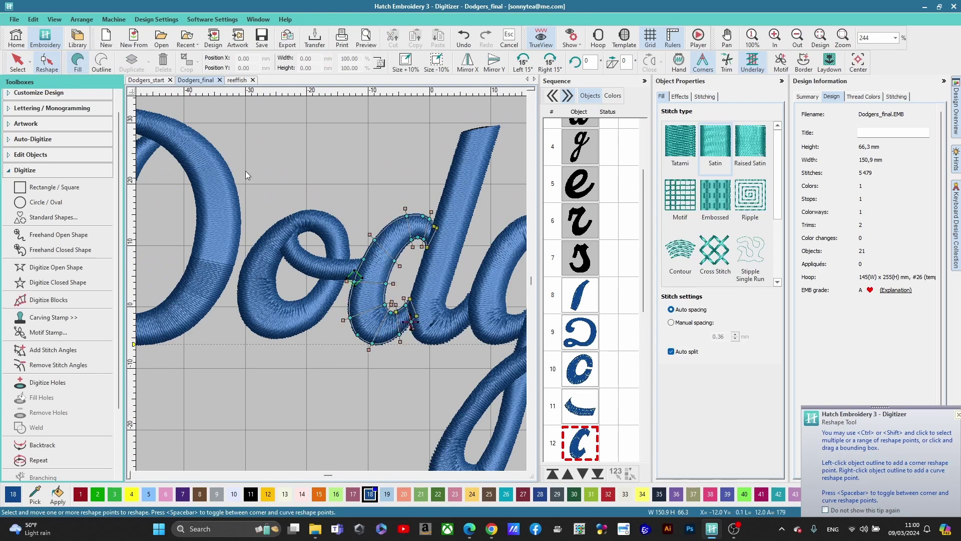
# Turn off the realistic view and hide the stitches to examine the segment outlines over the artwork, especially between the D and o
pyautogui.press('t')
pyautogui.press('s')
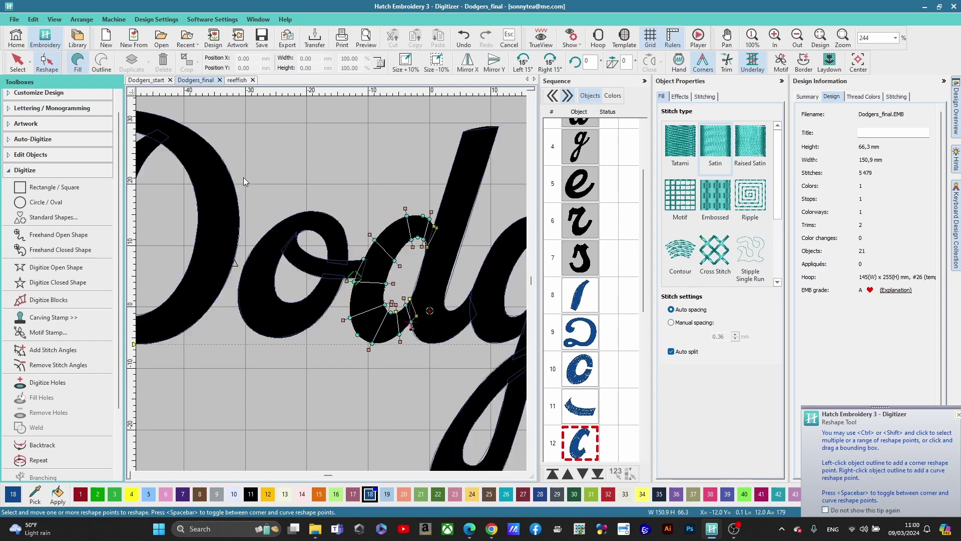
pyautogui.scroll(-2, 288, 310)
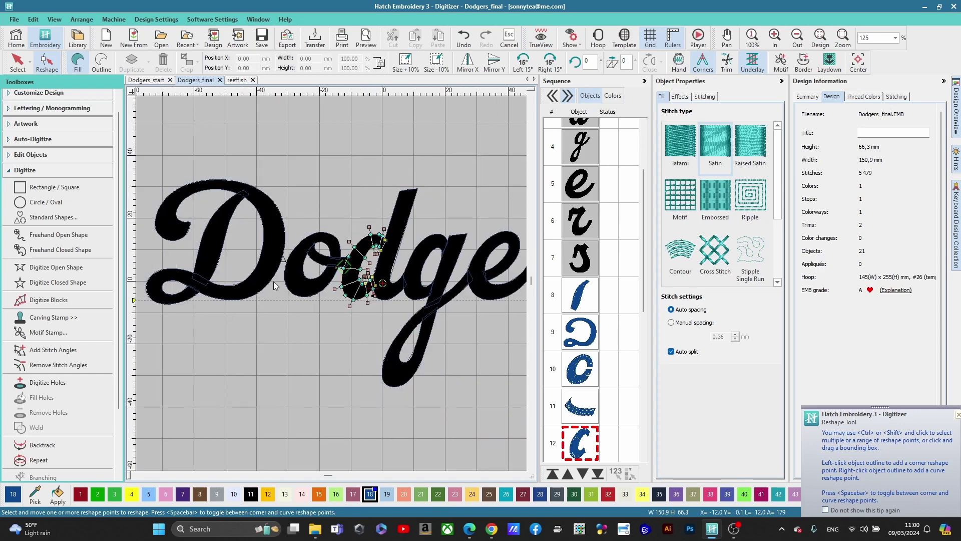
pyautogui.scroll(3, 332, 282)
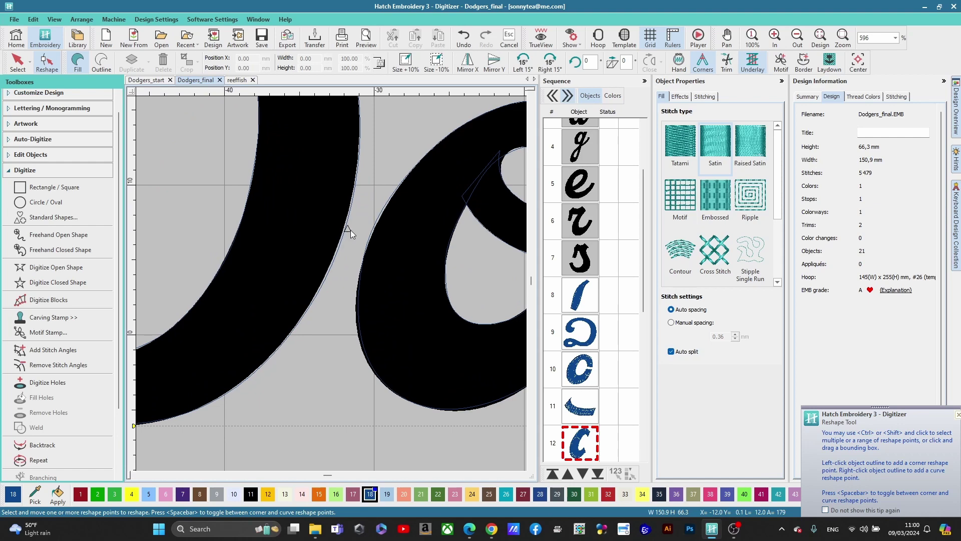
pyautogui.scroll(-2, 351, 229)
pyautogui.scroll(-2, 331, 290)
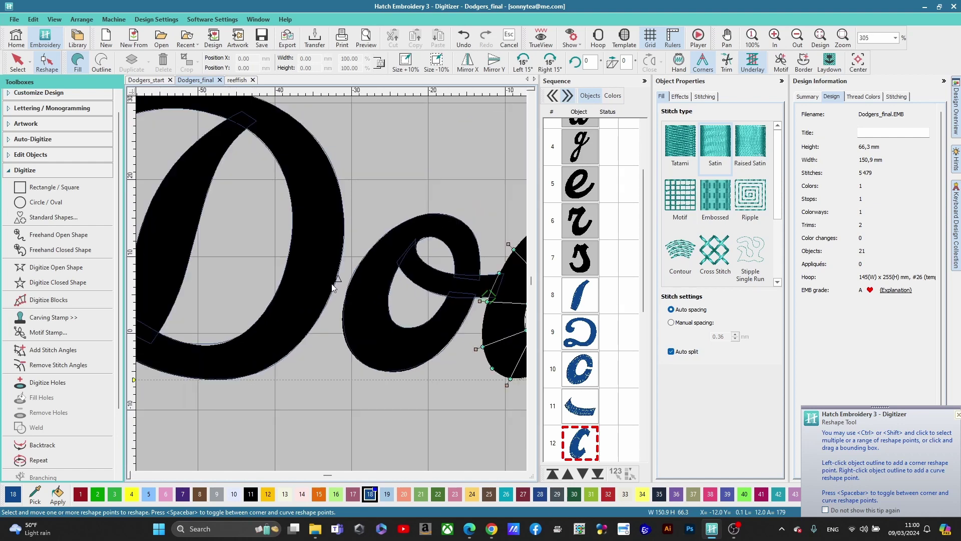
pyautogui.scroll(-3, 332, 287)
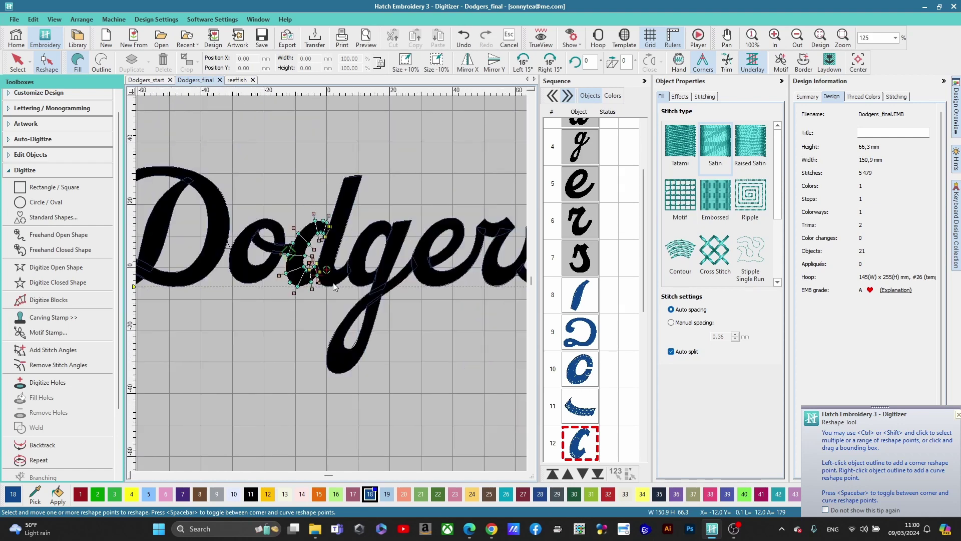
pyautogui.scroll(-1, 442, 252)
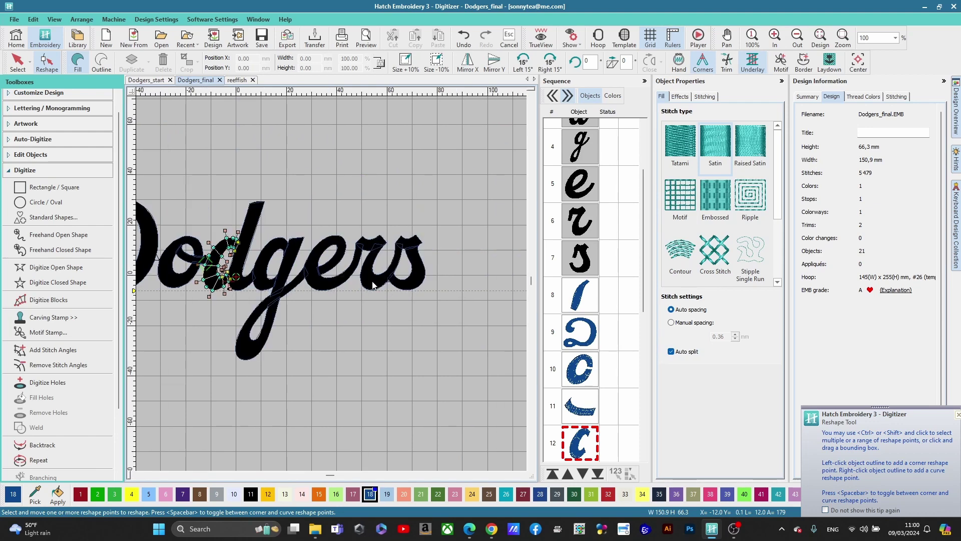
pyautogui.scroll(2, 376, 282)
pyautogui.scroll(-2, 273, 284)
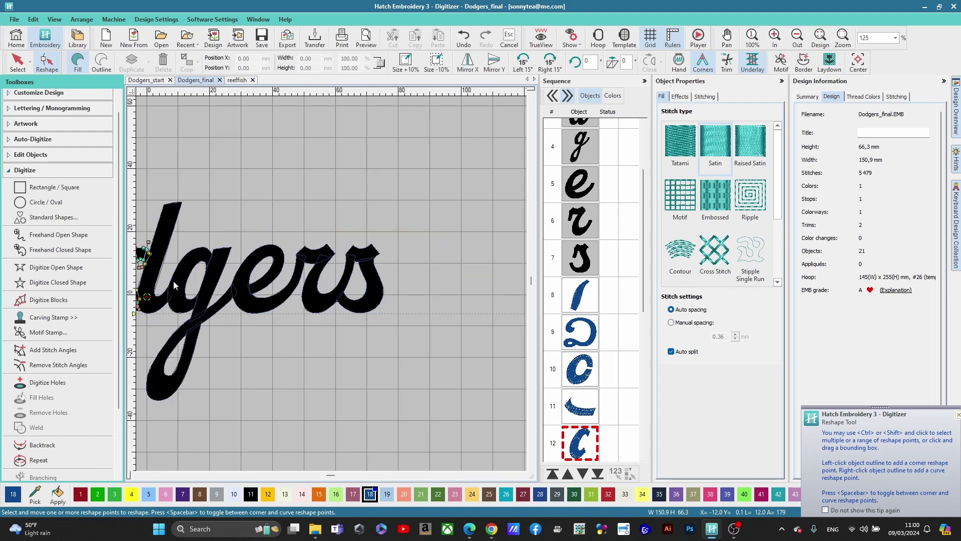
# Deselect the d's bowl and examine the overlapping segment outlines across the whole lettering, including the joins at the r and s
pyautogui.press('Escape')
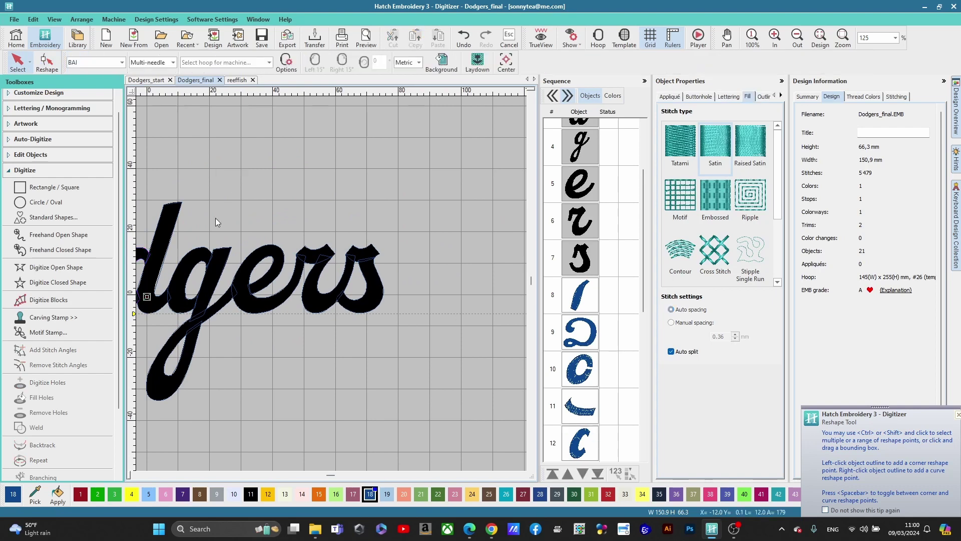
pyautogui.press('1')
pyautogui.scroll(3, 332, 288)
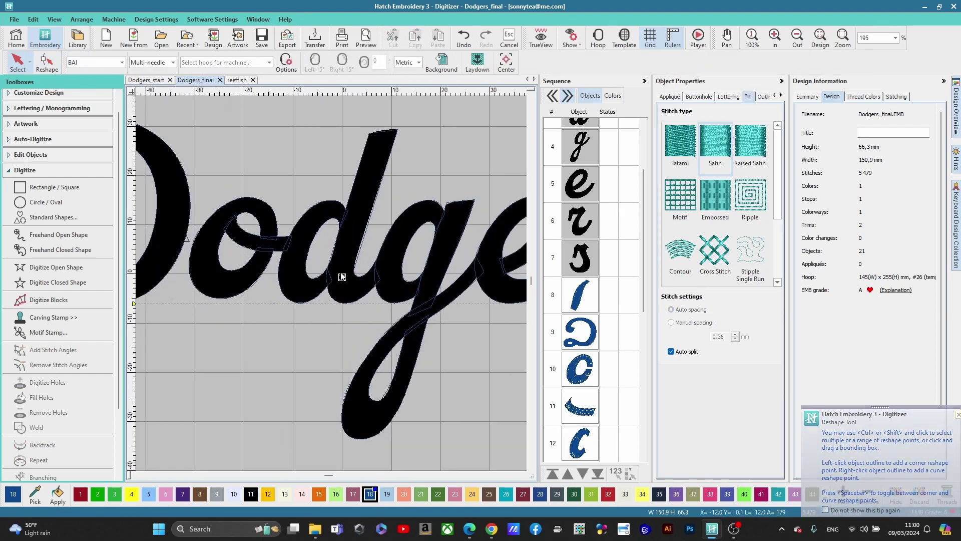
pyautogui.scroll(-2, 344, 281)
pyautogui.scroll(1, 450, 277)
pyautogui.scroll(-1, 390, 283)
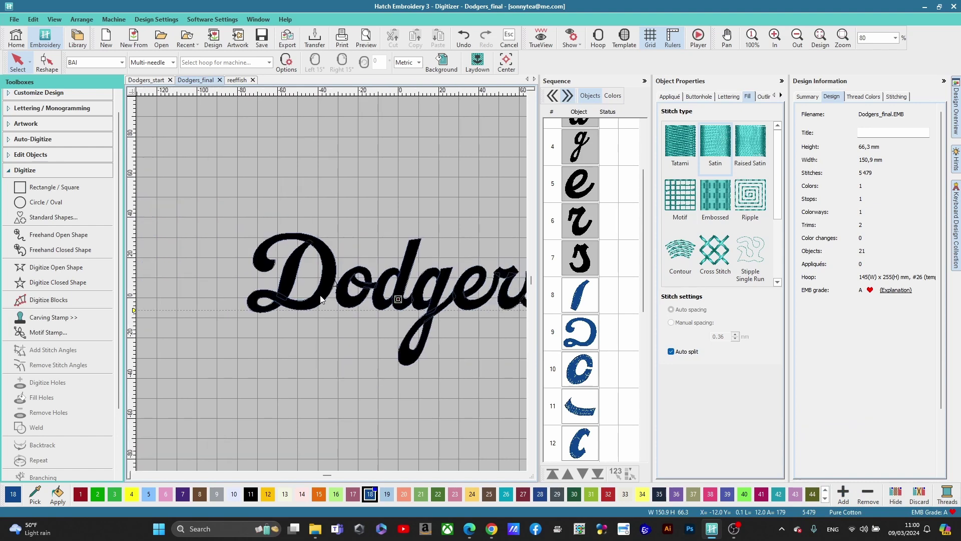
pyautogui.scroll(1, 335, 287)
pyautogui.scroll(-3, 332, 282)
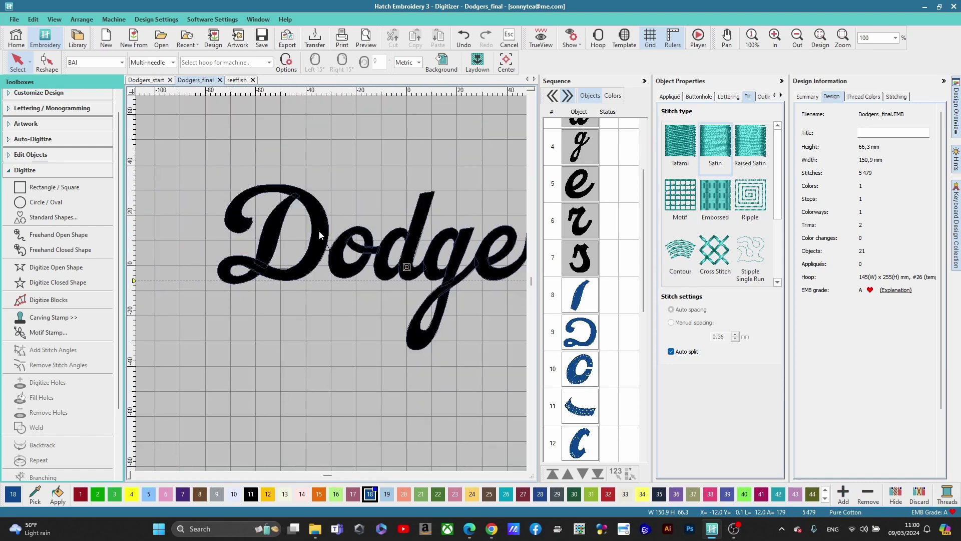
pyautogui.scroll(-2, 333, 285)
pyautogui.scroll(-1, 410, 314)
pyautogui.scroll(2, 320, 283)
pyautogui.scroll(1, 333, 288)
pyautogui.scroll(3, 331, 286)
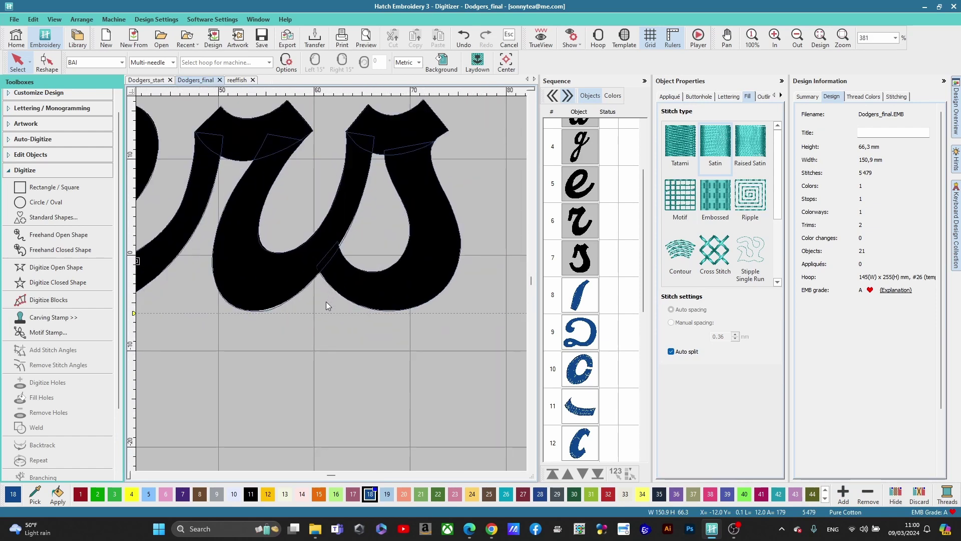
pyautogui.scroll(-2, 331, 283)
pyautogui.scroll(-4, 332, 284)
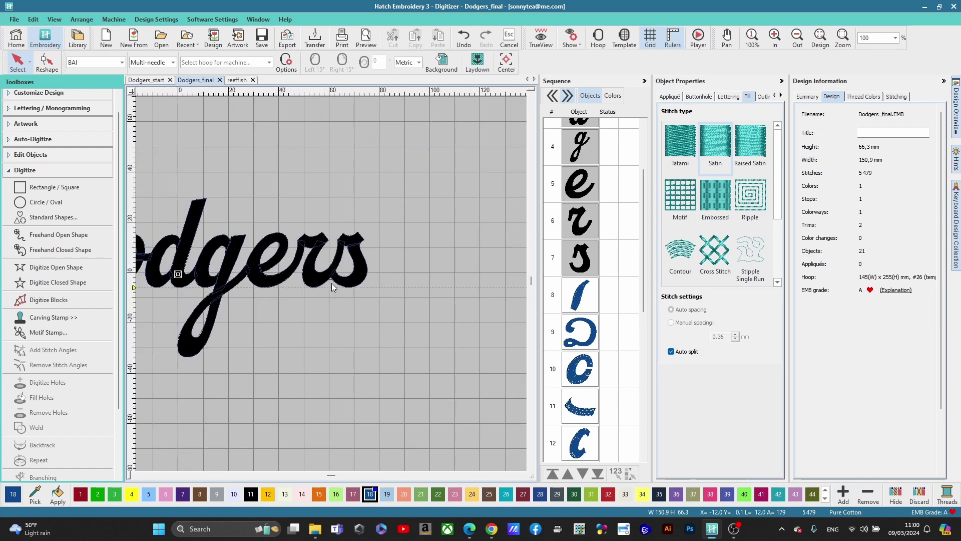
pyautogui.scroll(-1, 350, 293)
pyautogui.scroll(2, 345, 291)
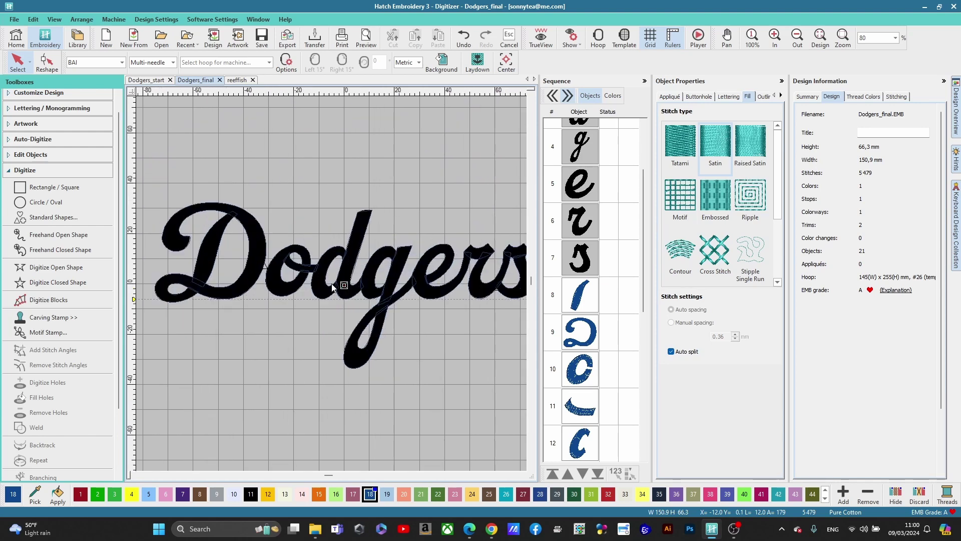
pyautogui.scroll(-1, 332, 288)
pyautogui.scroll(2, 331, 288)
pyautogui.scroll(-1, 332, 288)
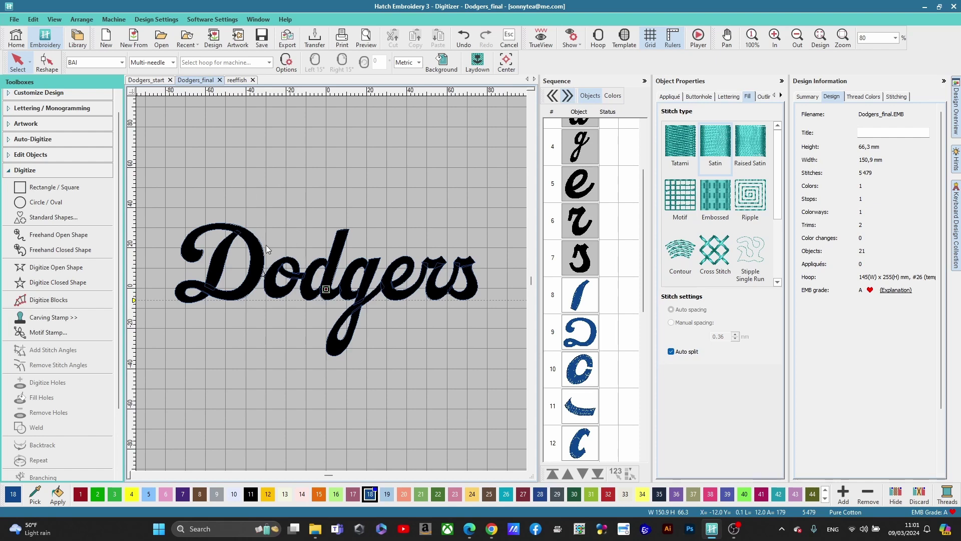
pyautogui.scroll(3, 301, 288)
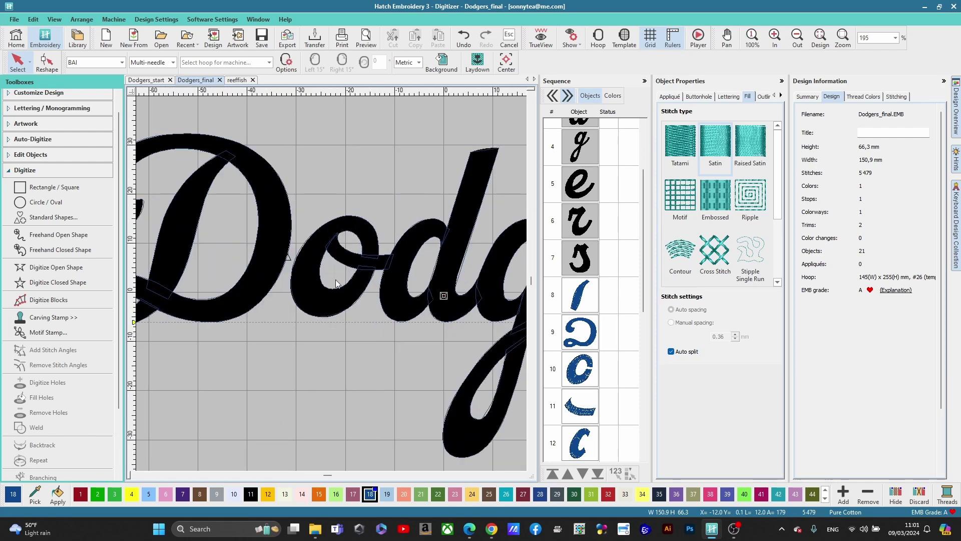
pyautogui.scroll(-2, 330, 282)
# Return to the Dodgers_start design, check the d's stem end, and consult the browser's embroidered cap photo before returning to Hatch Embroidery
pyautogui.click(150, 80)
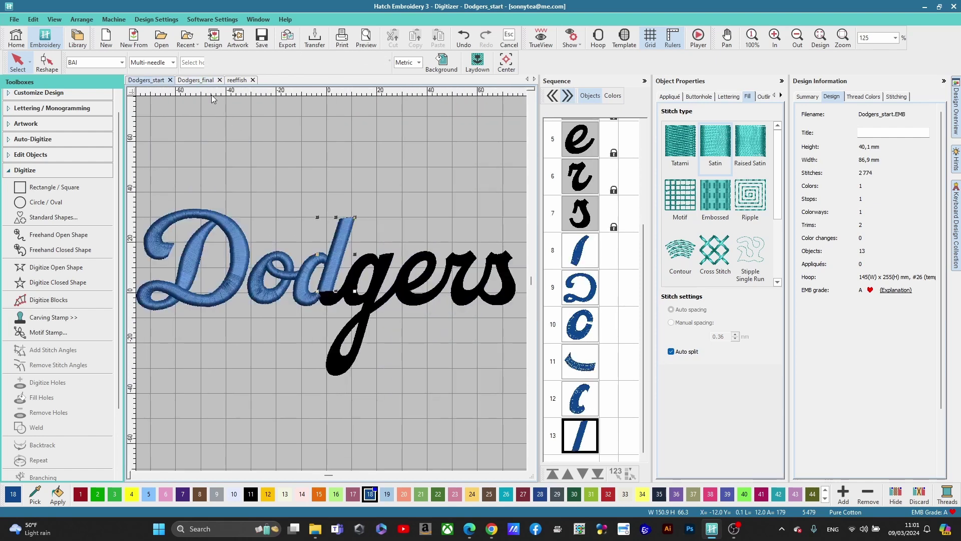
pyautogui.scroll(3, 333, 288)
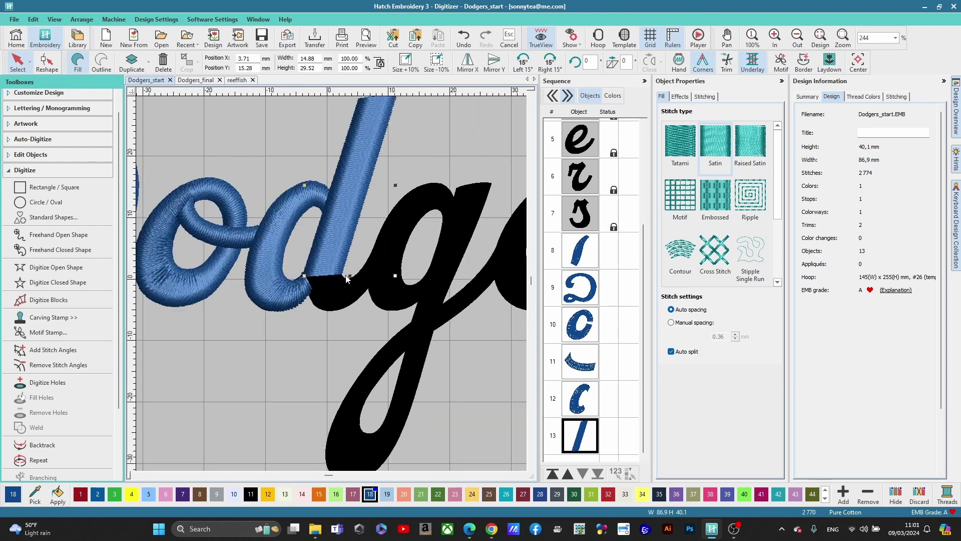
pyautogui.click(492, 529)
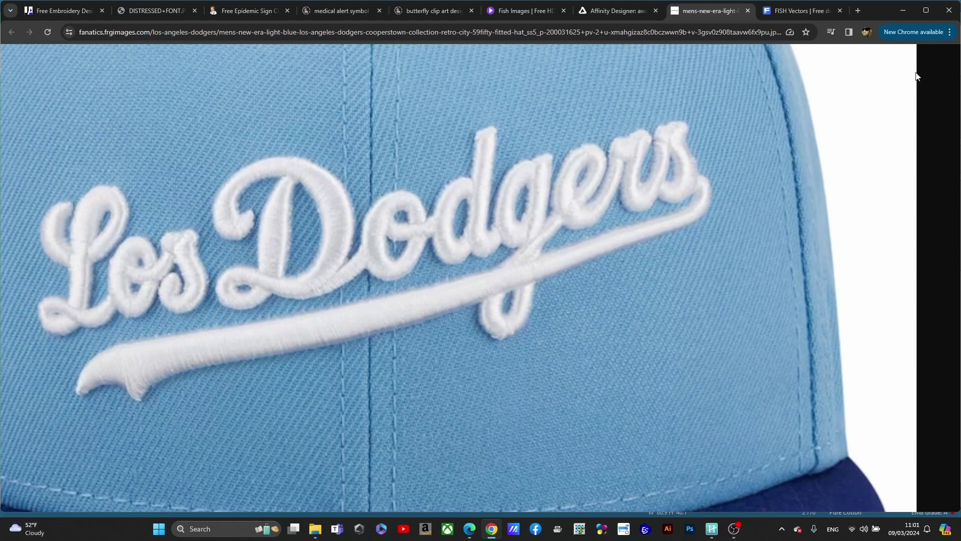
pyautogui.click(903, 10)
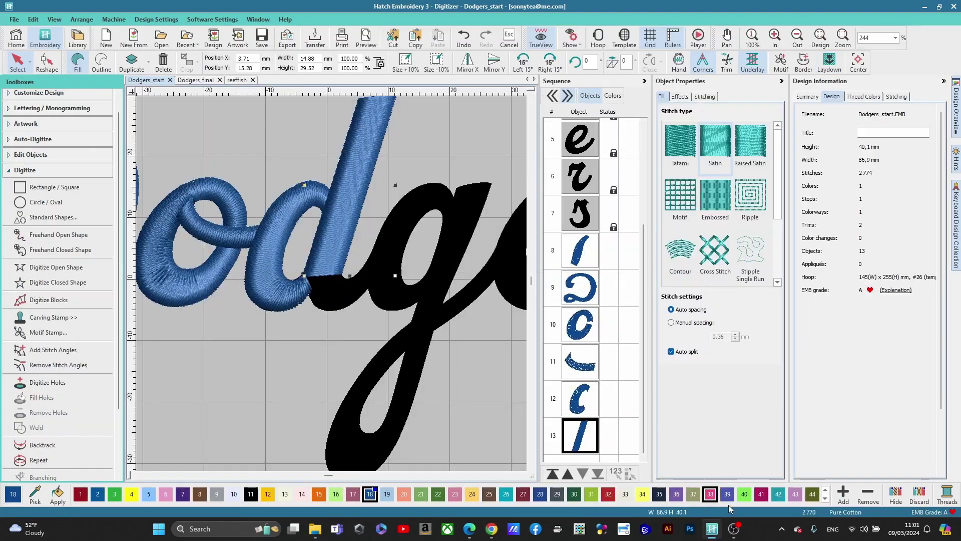